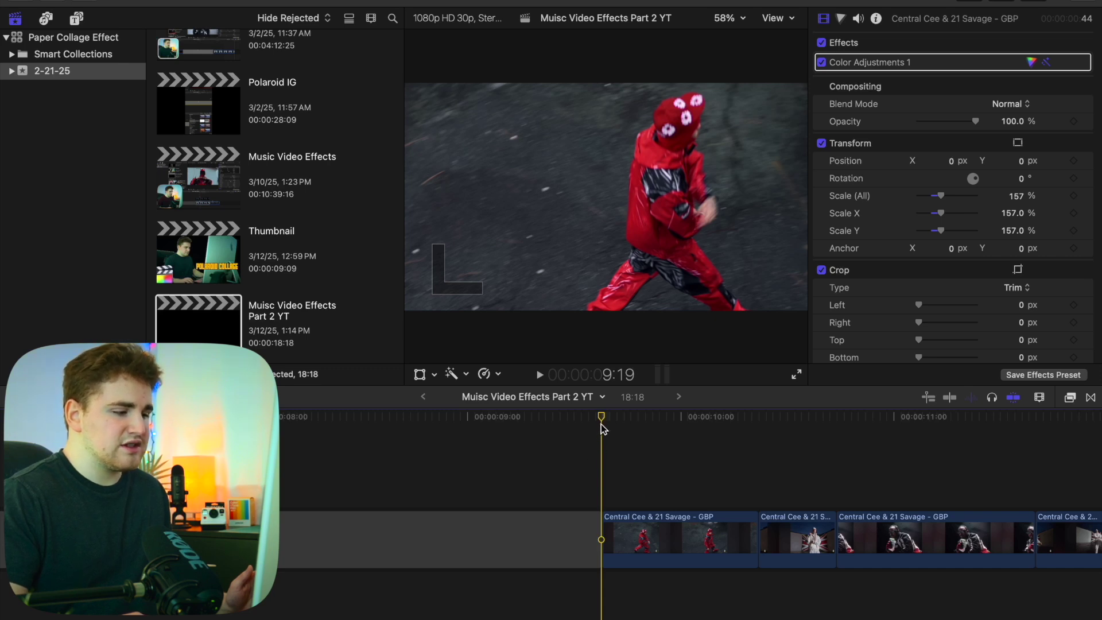
Add a basic title above the first music video clip and trim its end to that clip's end.
mouse_move(601, 424)
left_mouse_down()
mouse_move(730, 438)
mouse_move(603, 445)
left_mouse_up()
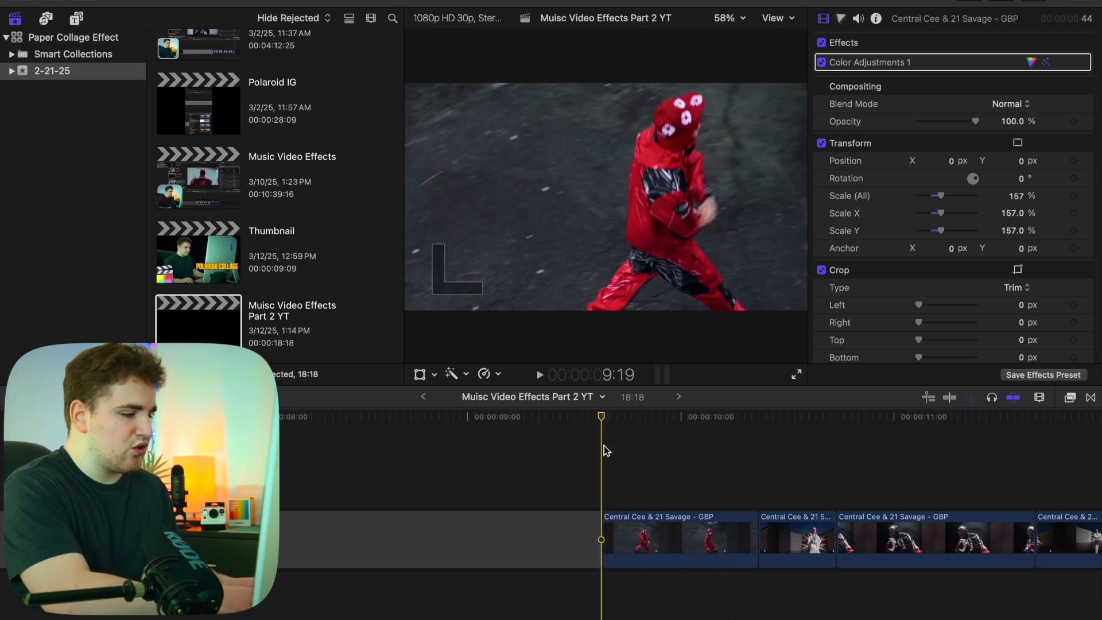
key("ctrl+t")
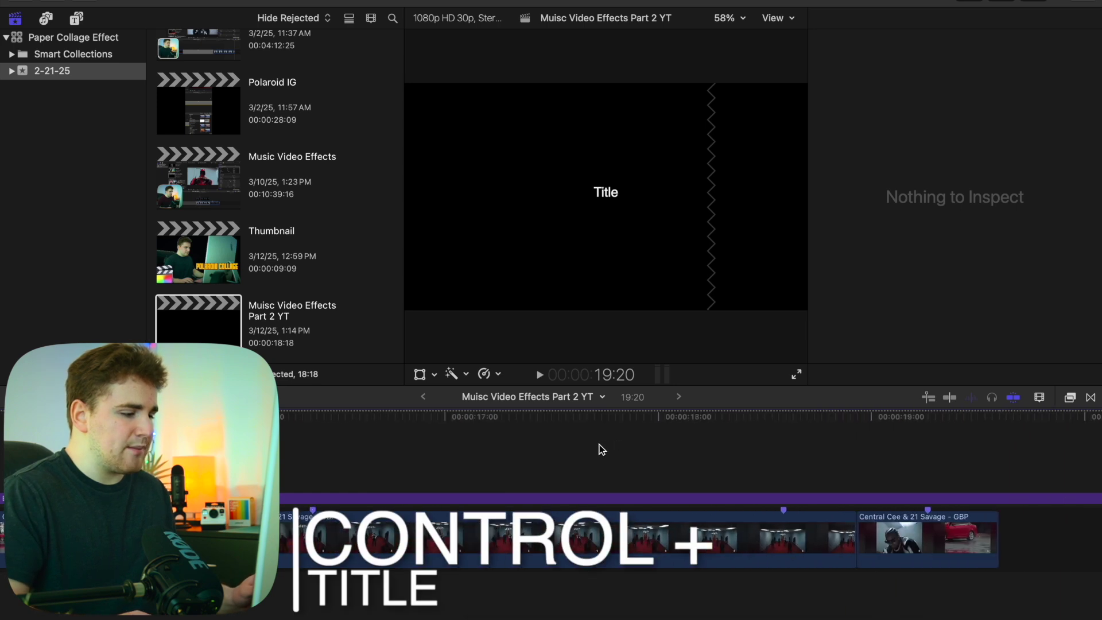
scroll(598, 444, "left", 15)
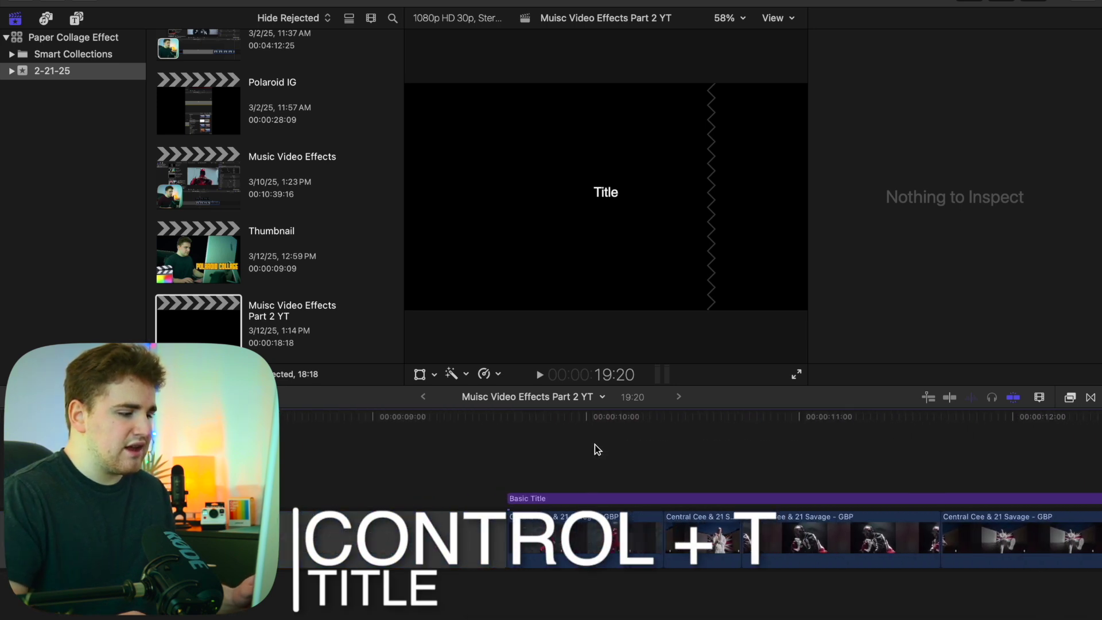
left_click(683, 499)
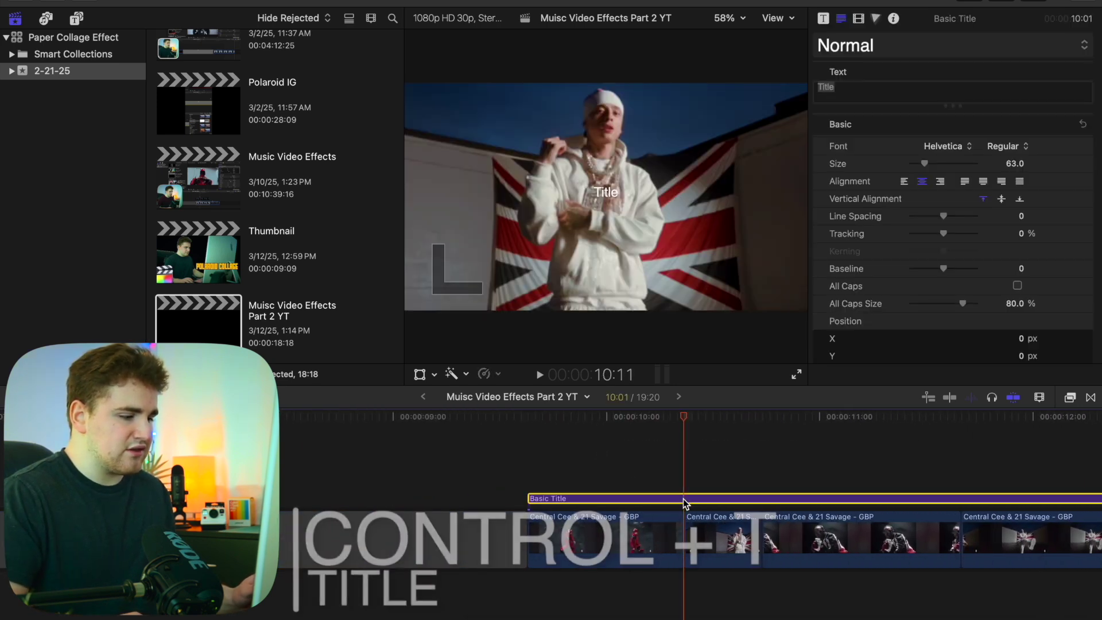
key("alt+bracketright")
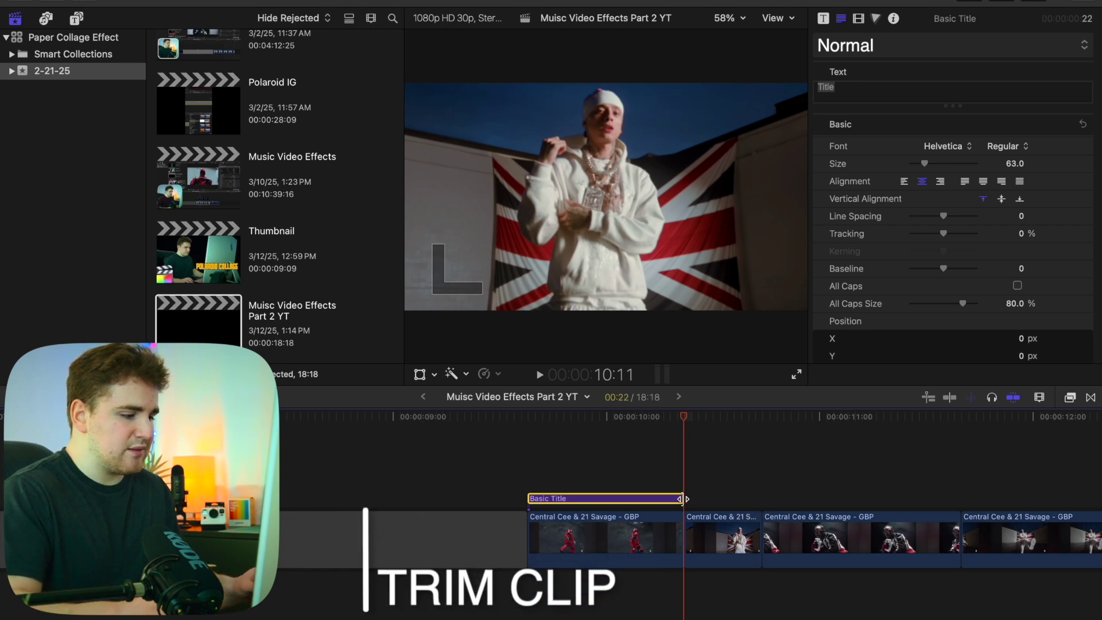
Replace the title's placeholder text with "CENTRAL CEE 21 SAVAGE".
left_click(612, 476)
left_click(609, 498)
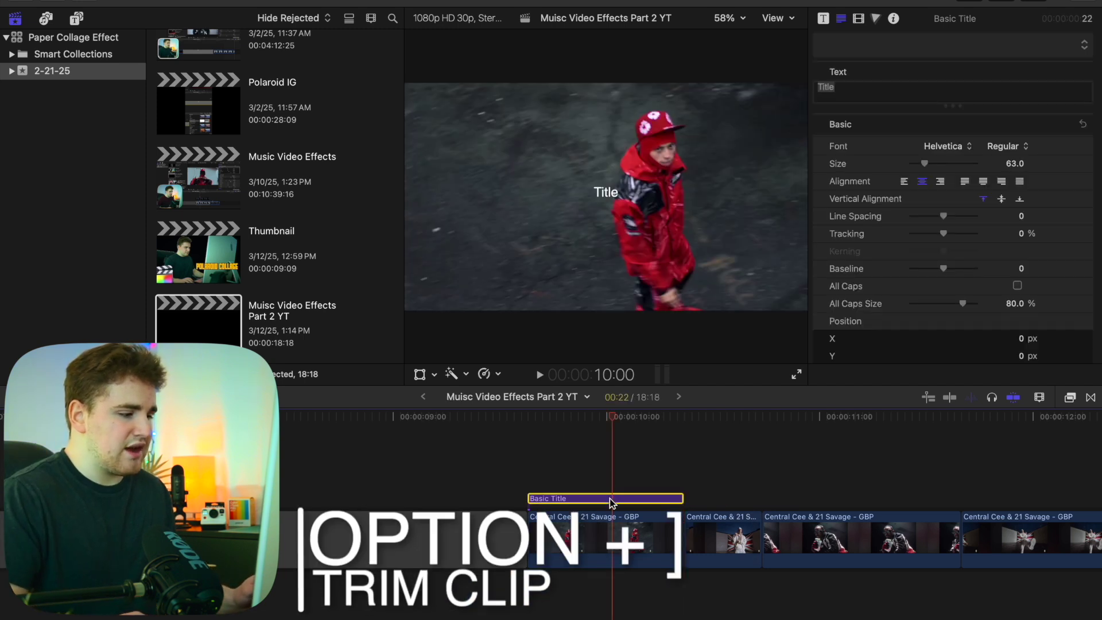
left_click(850, 85)
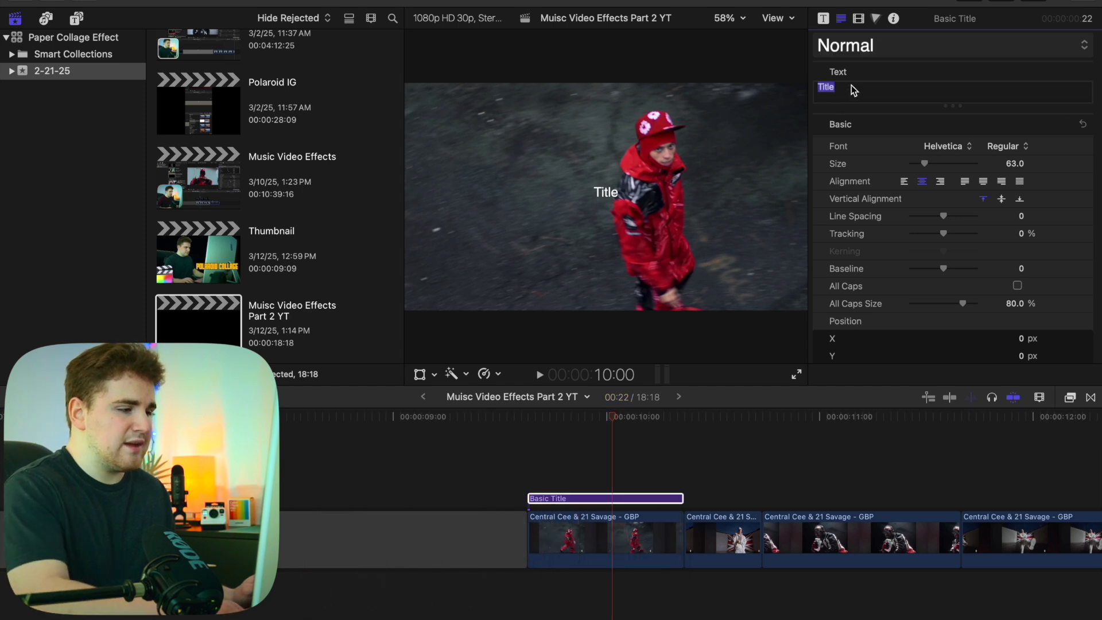
key("BackSpace")
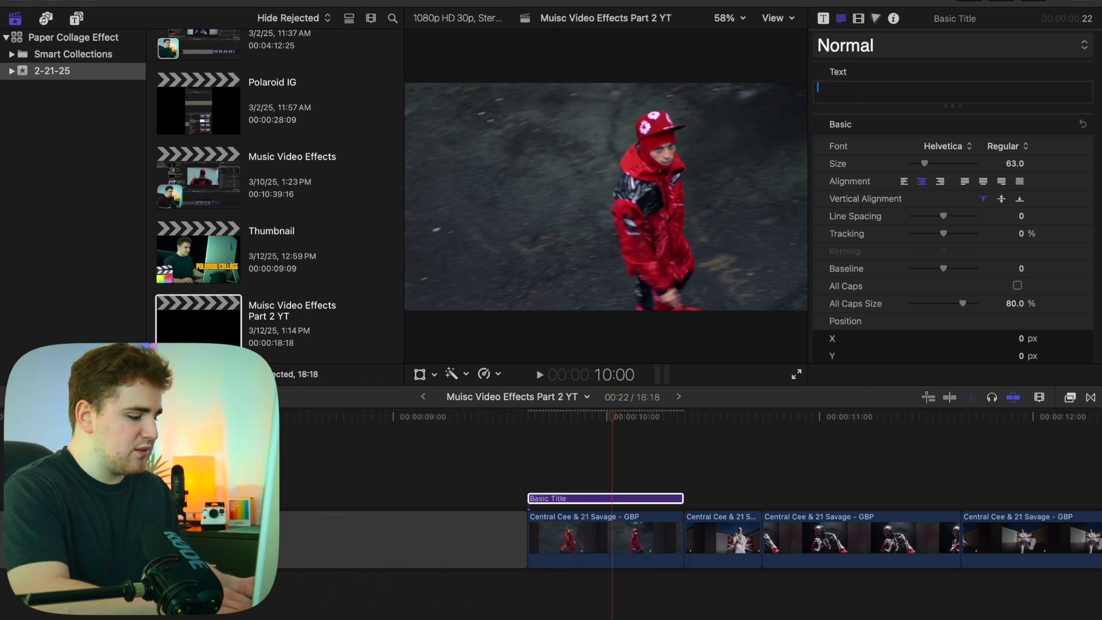
type("CE")
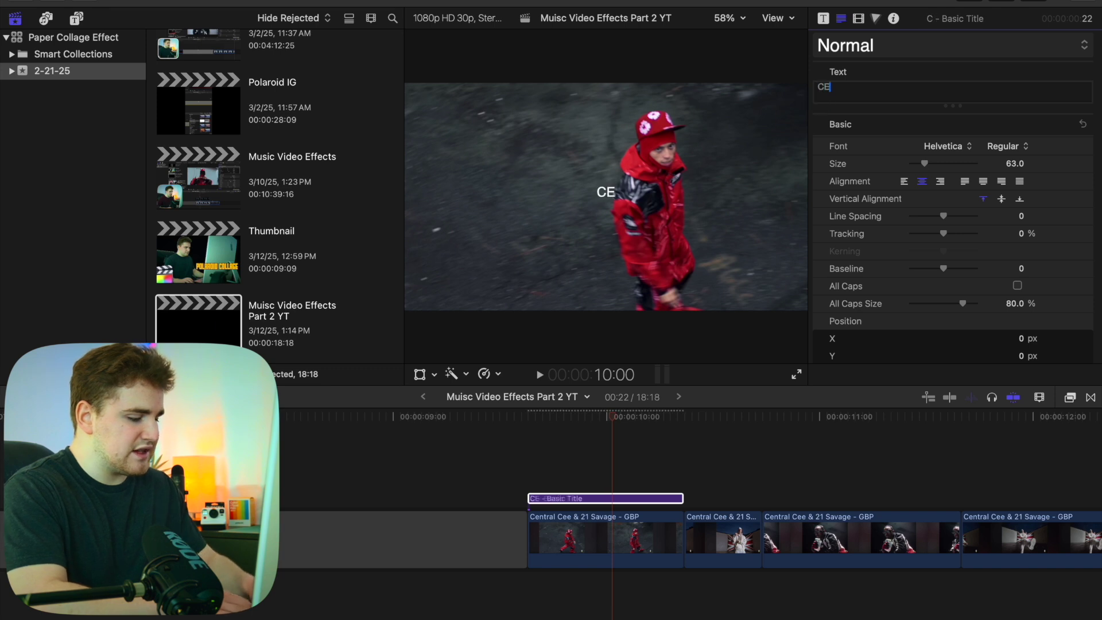
type("NTRAL")
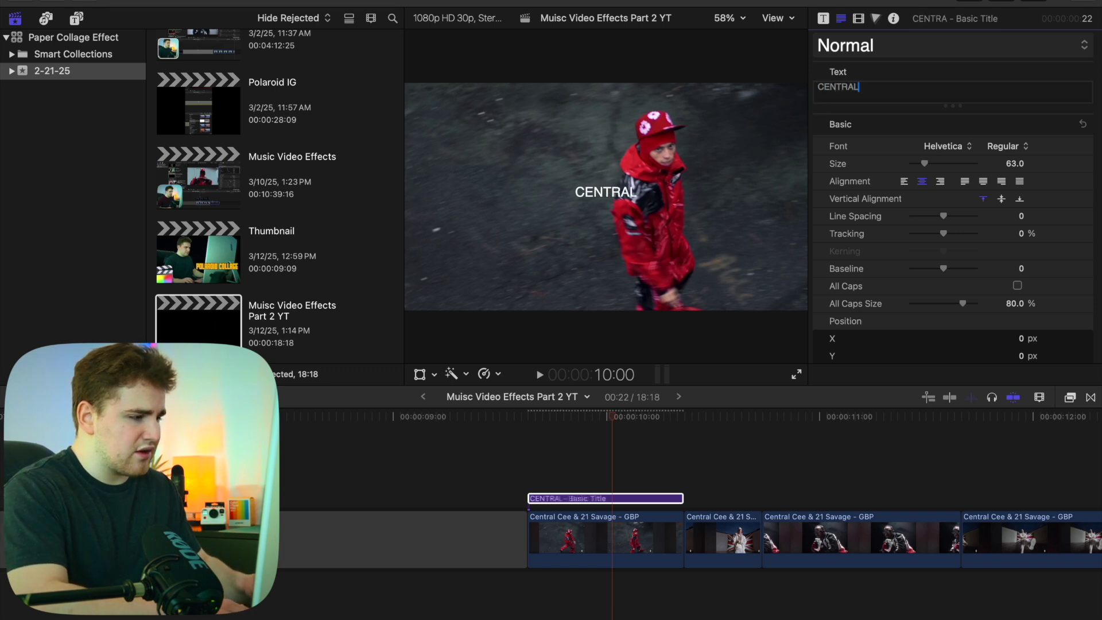
type(" CEE")
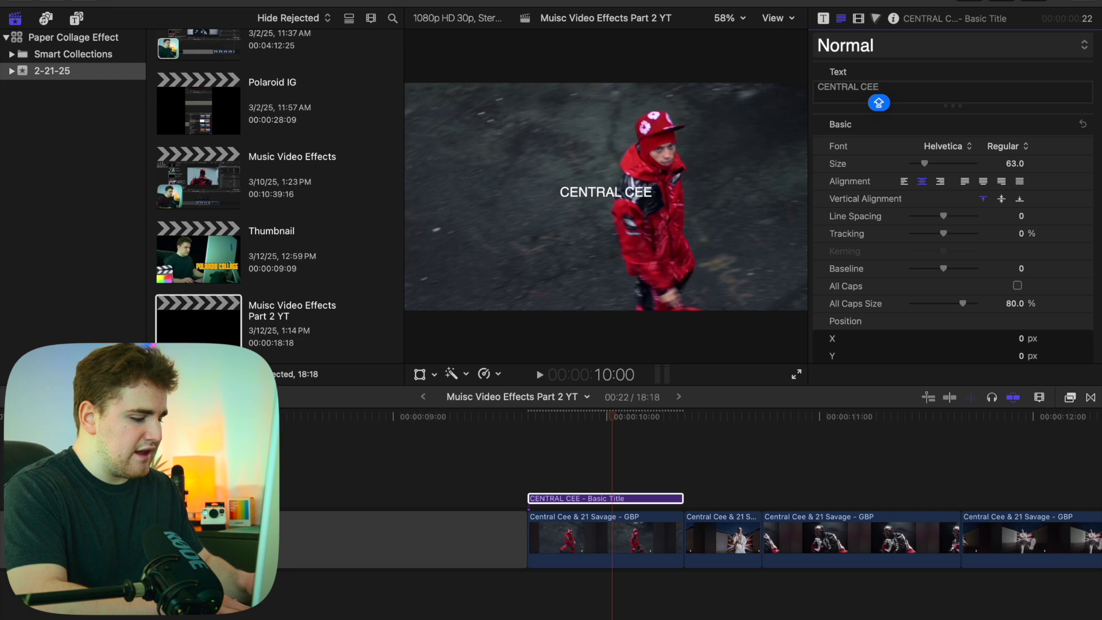
type(" 21 ")
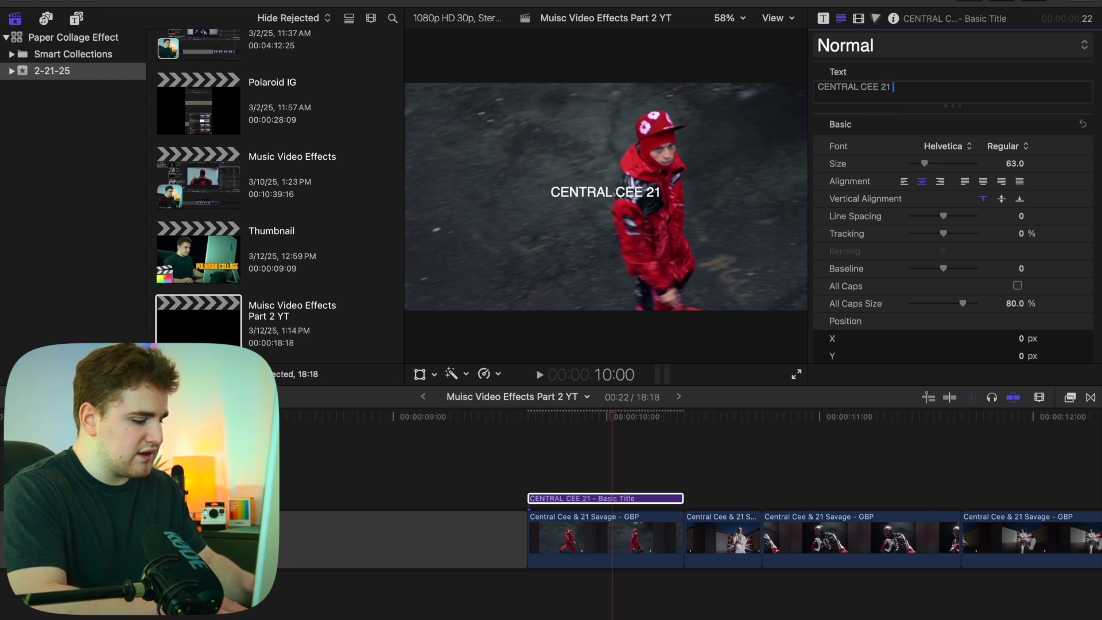
type("SAVAGE")
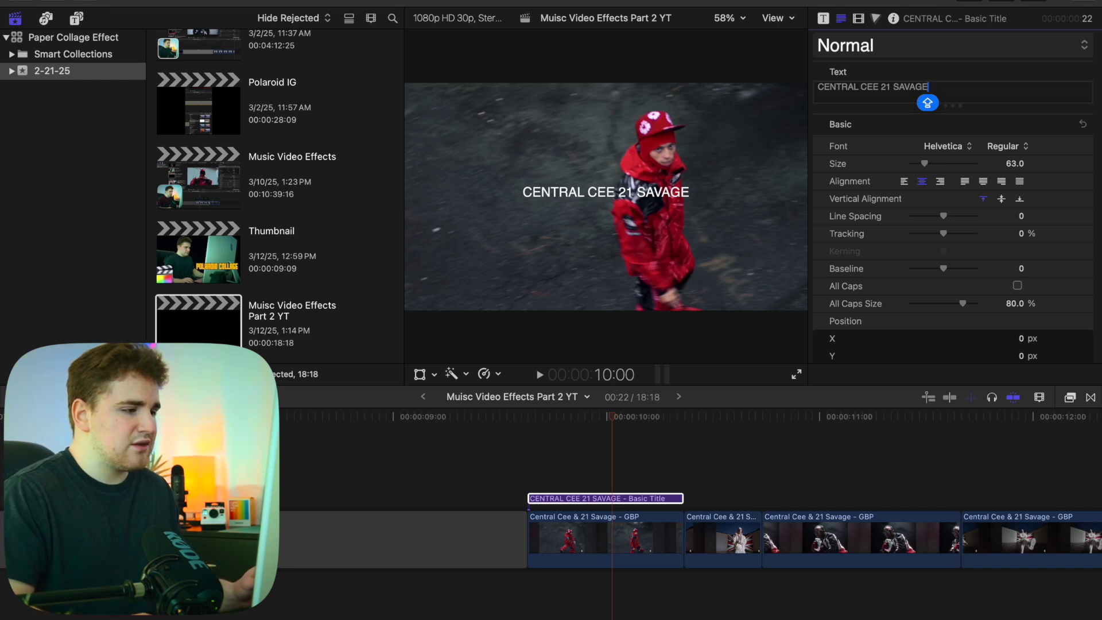
Set the title's font to Flatbush and enlarge its size to 212.
left_click(852, 143)
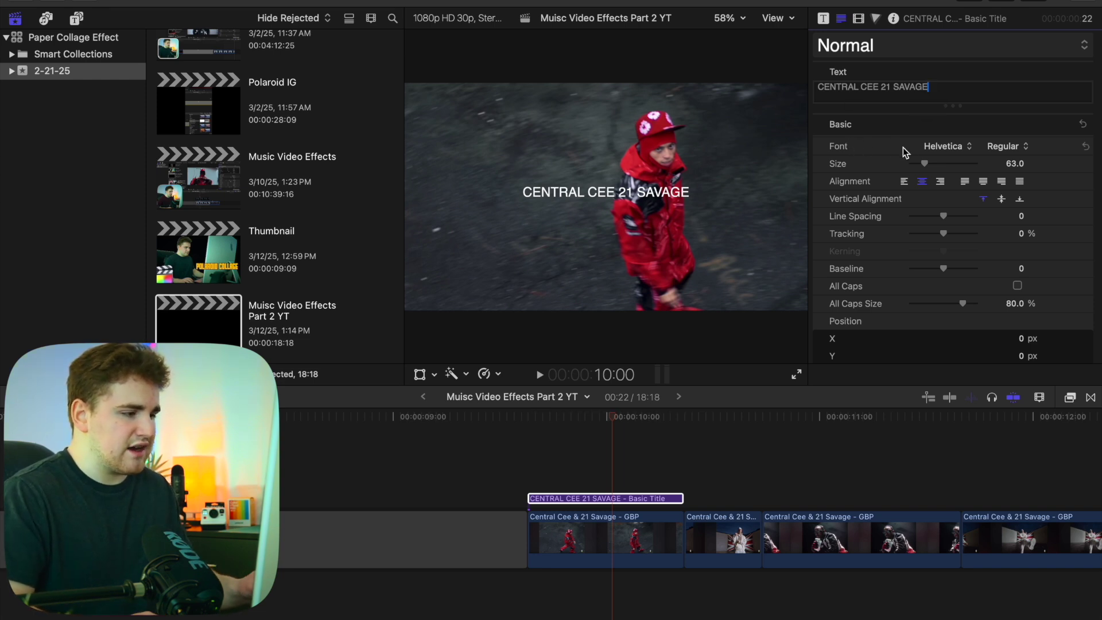
left_click(945, 147)
scroll(947, 150, "up", 10)
scroll(947, 152, "up", 5)
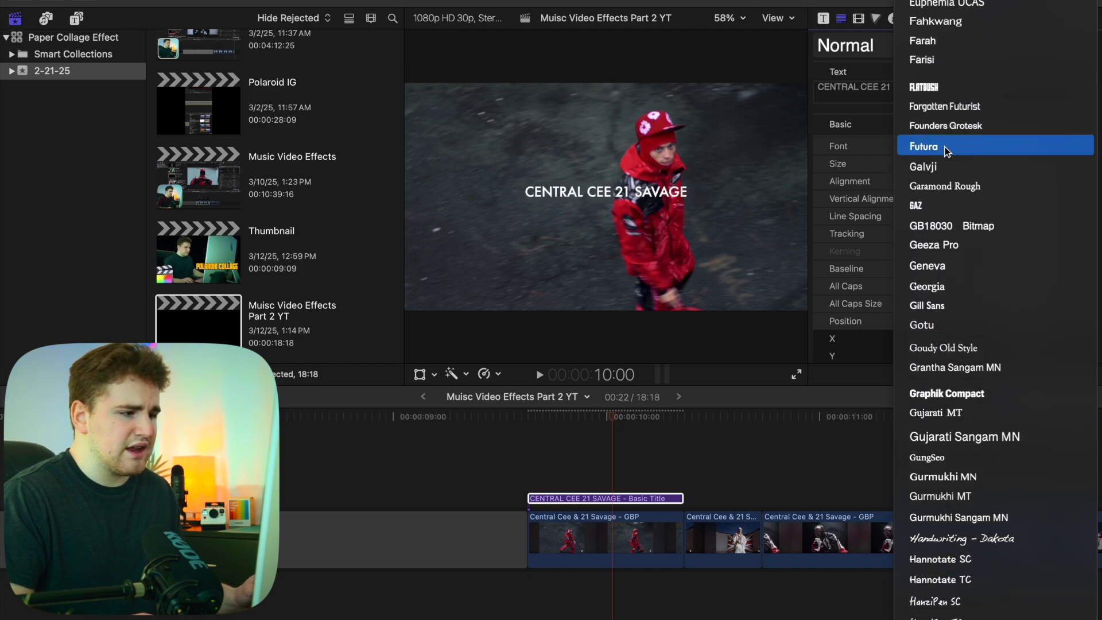
left_click(931, 87)
left_click_drag(925, 164, 960, 164)
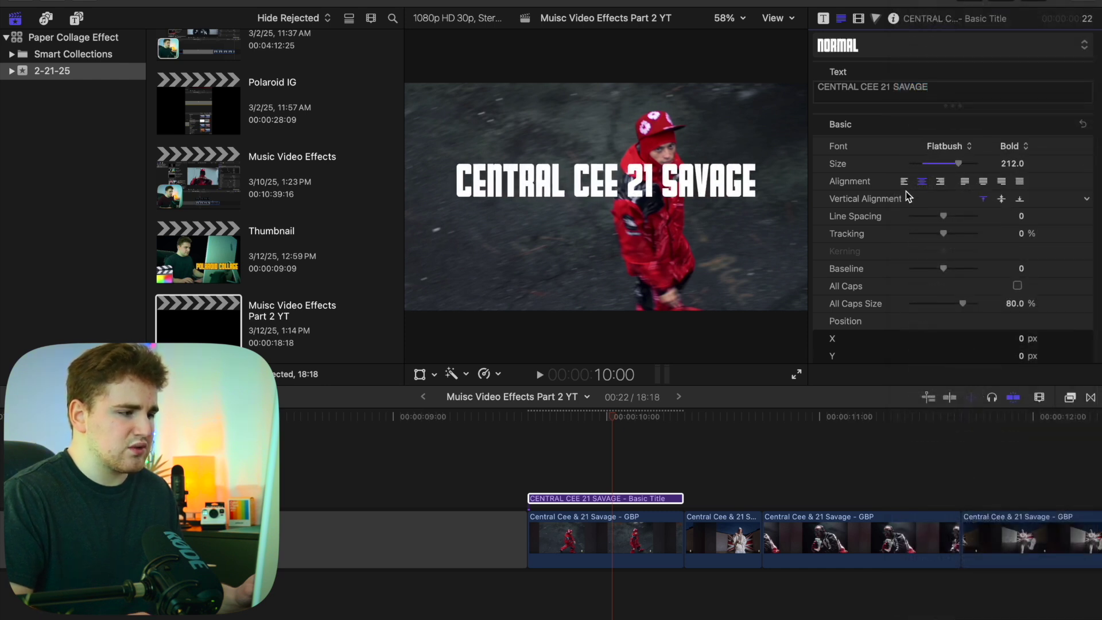
Show the horizon overlay in the viewer and raise the title to a Y position of 33 px.
left_click(784, 22)
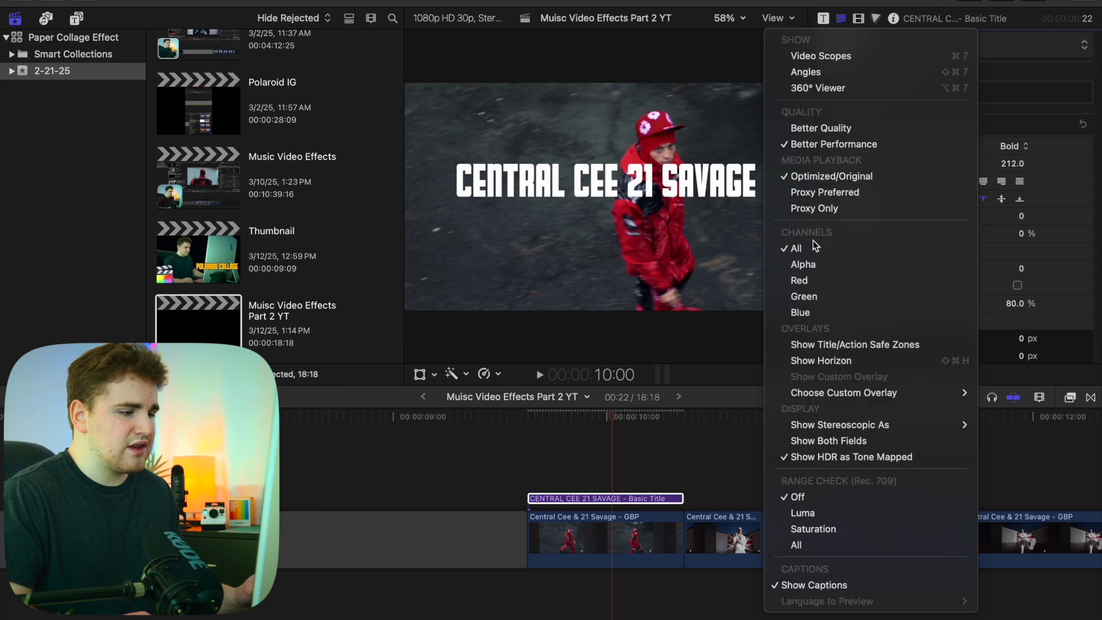
left_click(834, 360)
left_click(849, 101)
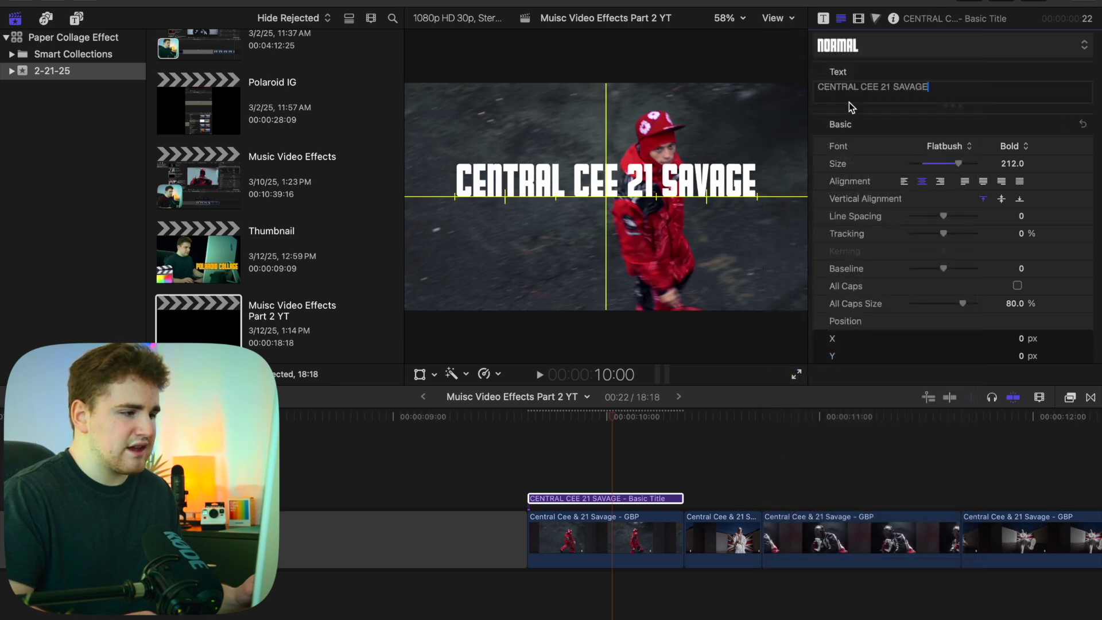
left_click(857, 21)
left_click_drag(1021, 117, 1022, 107)
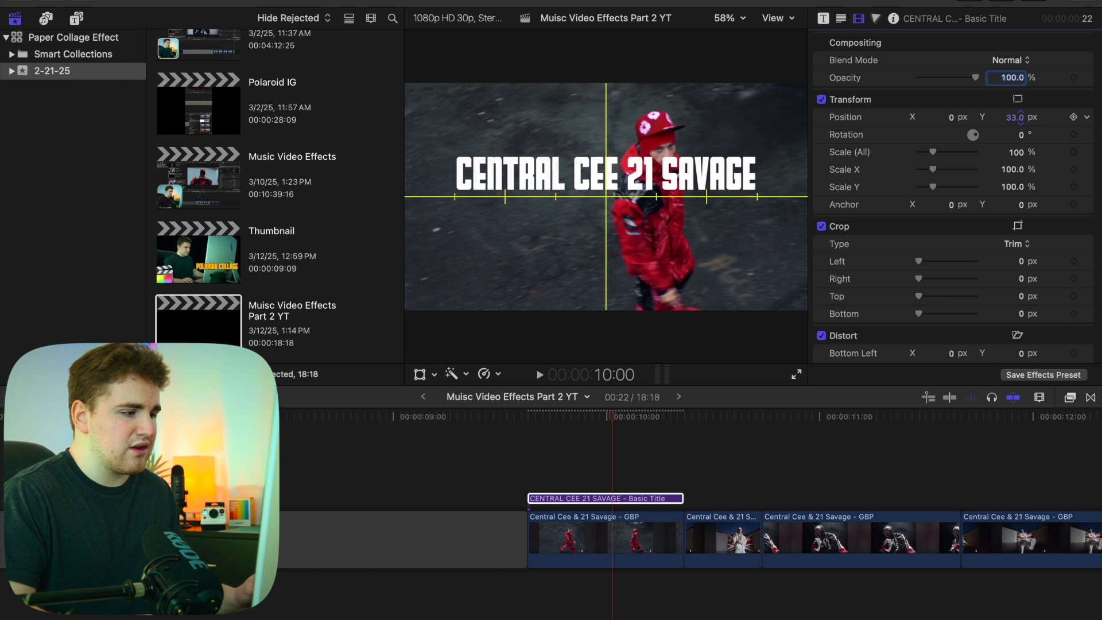
Widen the title's letter tracking to 8.24%.
left_click(841, 21)
scroll(855, 275, "down", 2)
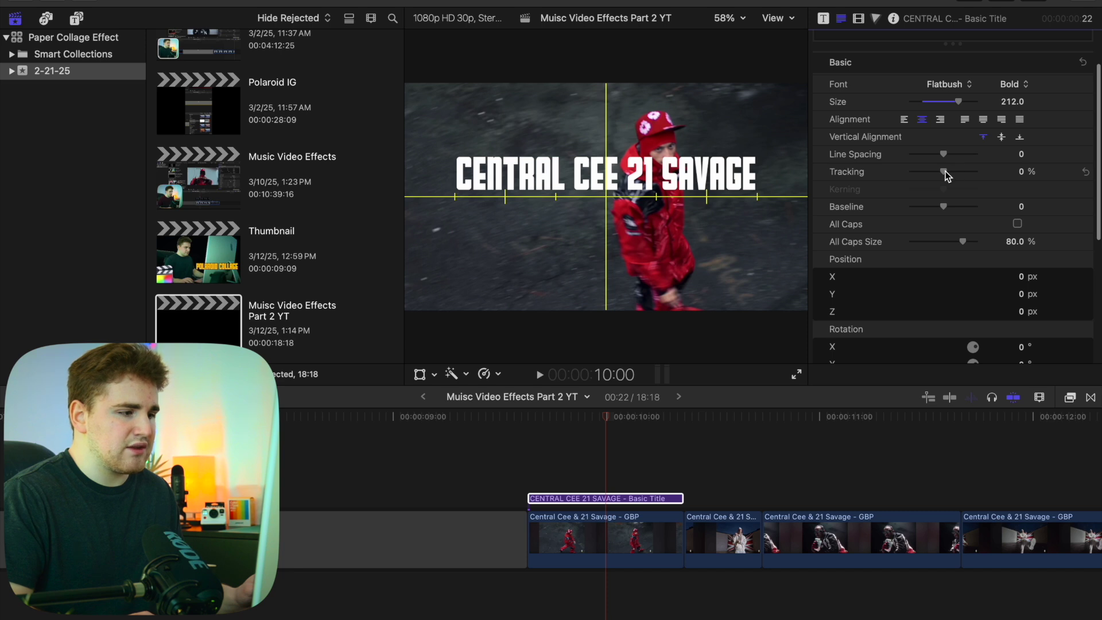
left_click_drag(944, 171, 946, 171)
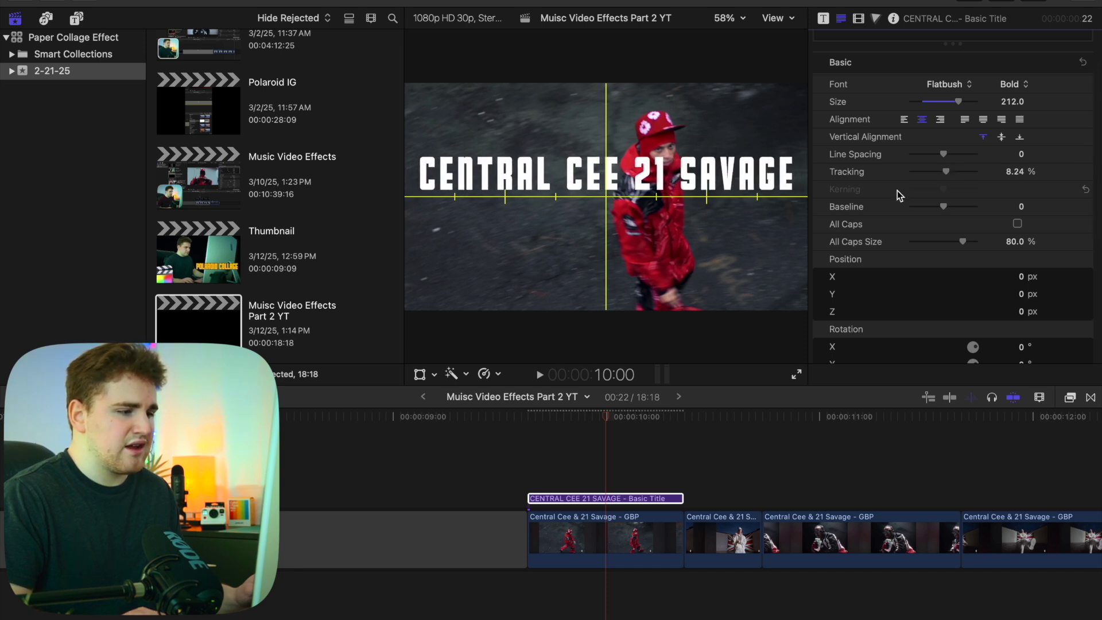
Enable a drop shadow on the title with 100% opacity and a distance of 39.
scroll(896, 190, "down", 5)
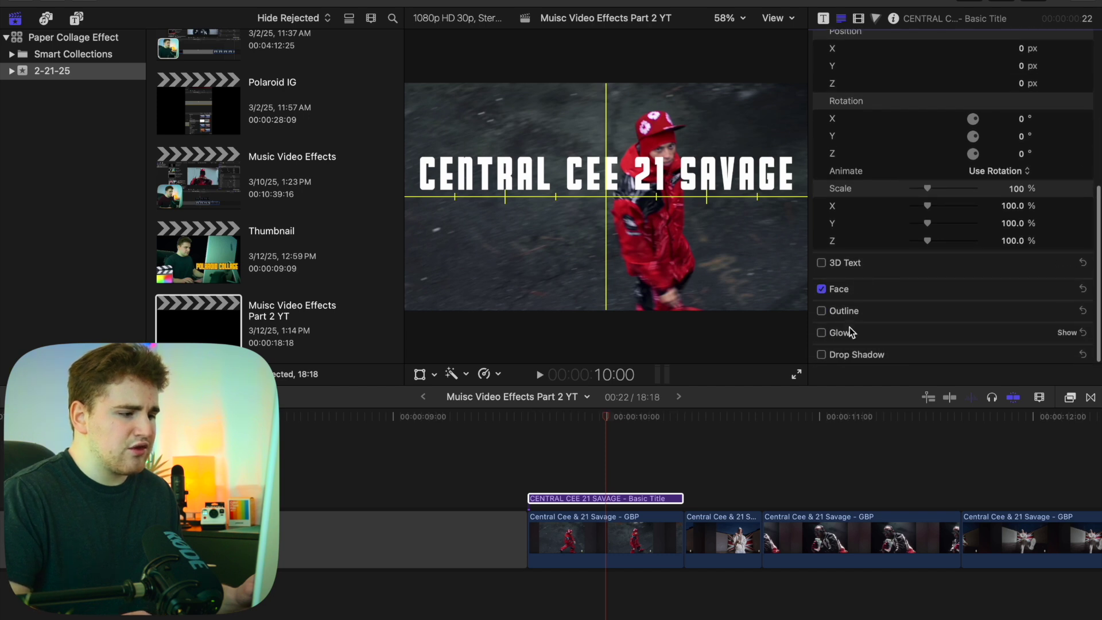
left_click(821, 354)
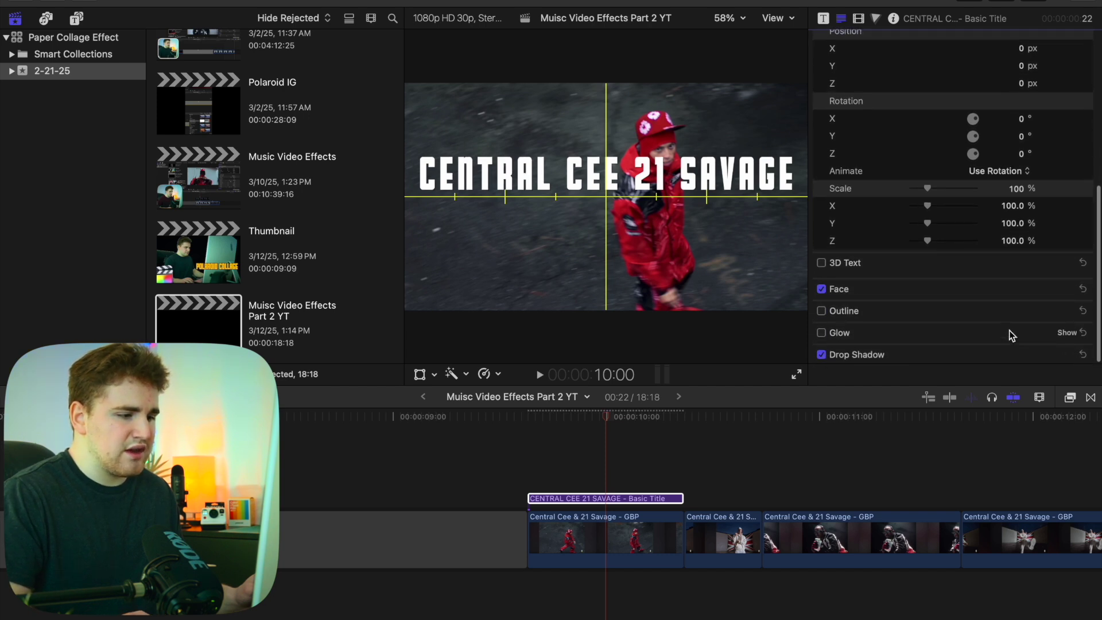
left_click(1064, 356)
scroll(998, 301, "down", 4)
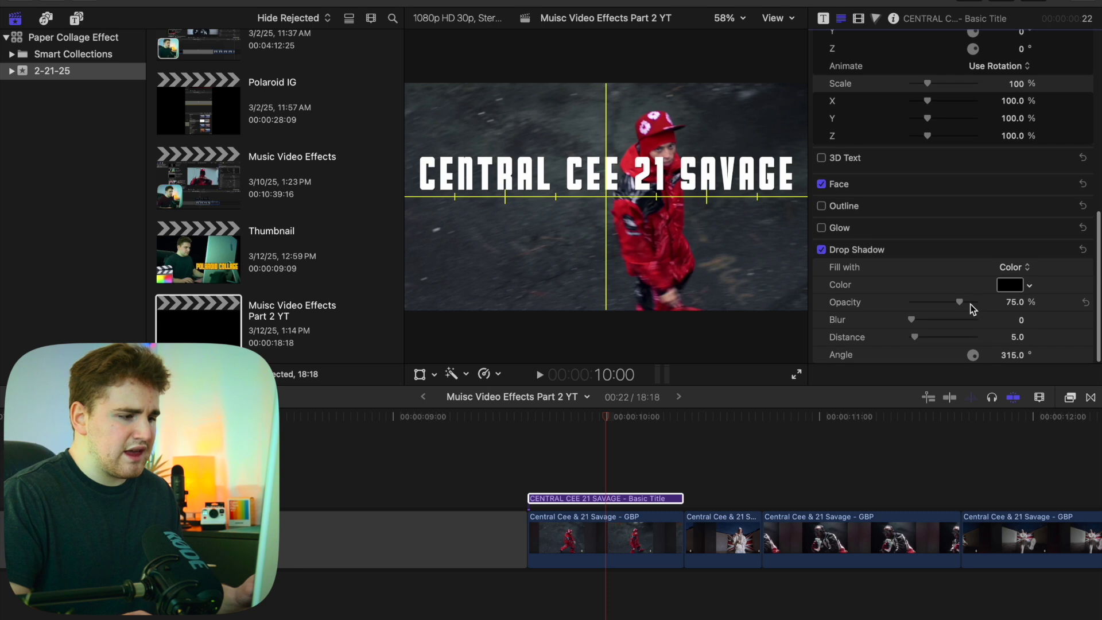
left_click_drag(959, 301, 996, 302)
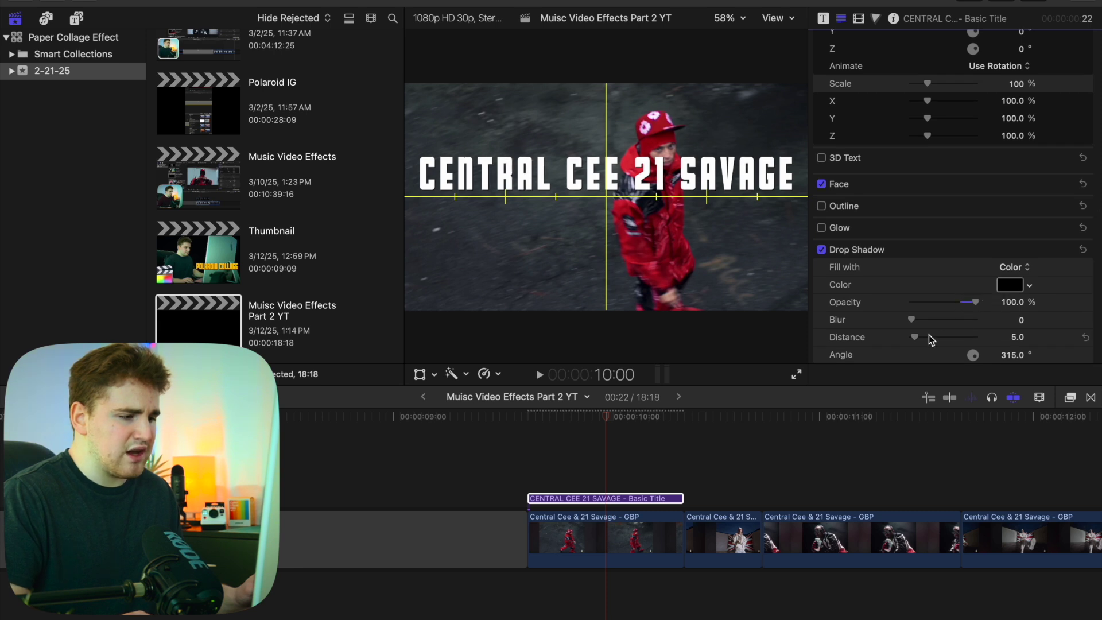
left_click_drag(914, 337, 936, 338)
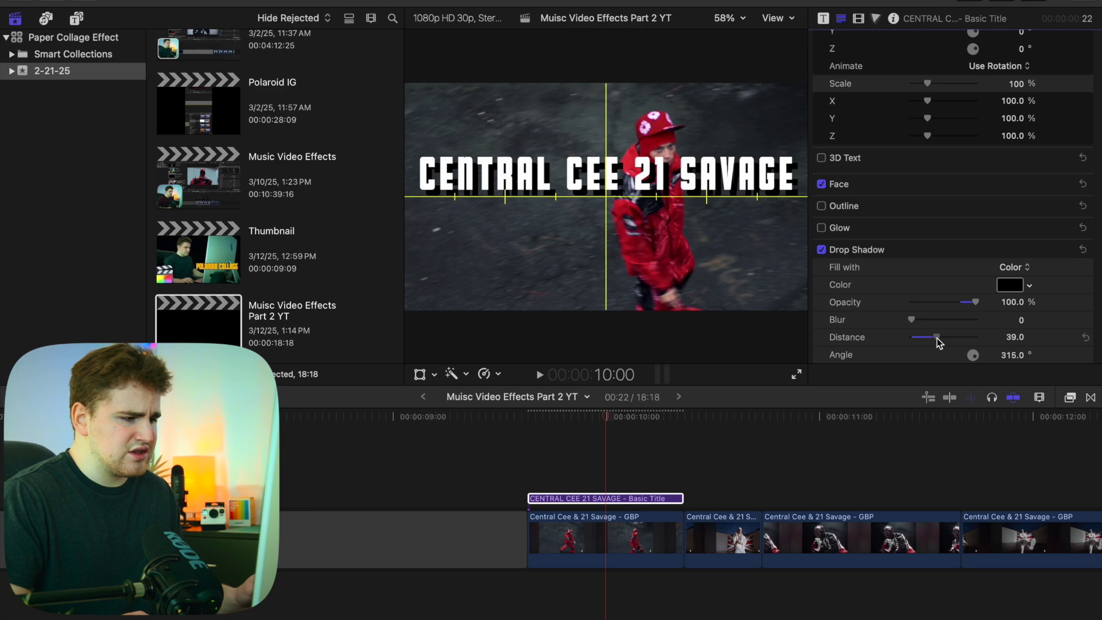
Hide the horizon overlay and change the title's face color to pinkish red.
left_click(785, 22)
left_click(820, 360)
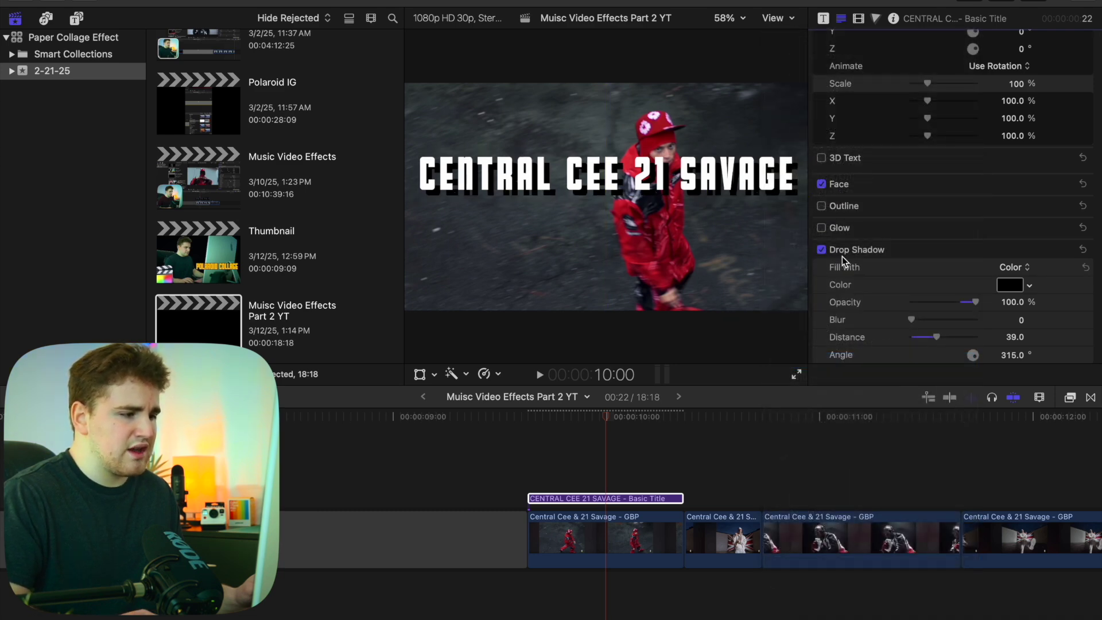
left_click(1067, 184)
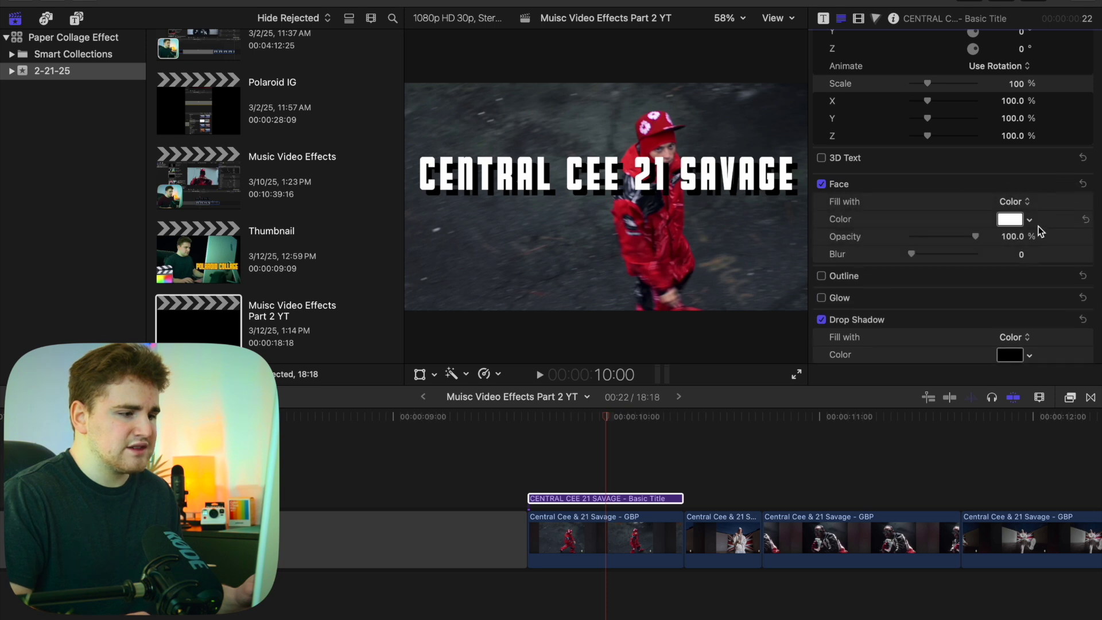
left_click(1030, 219)
left_click_drag(1027, 229, 986, 356)
key("Escape")
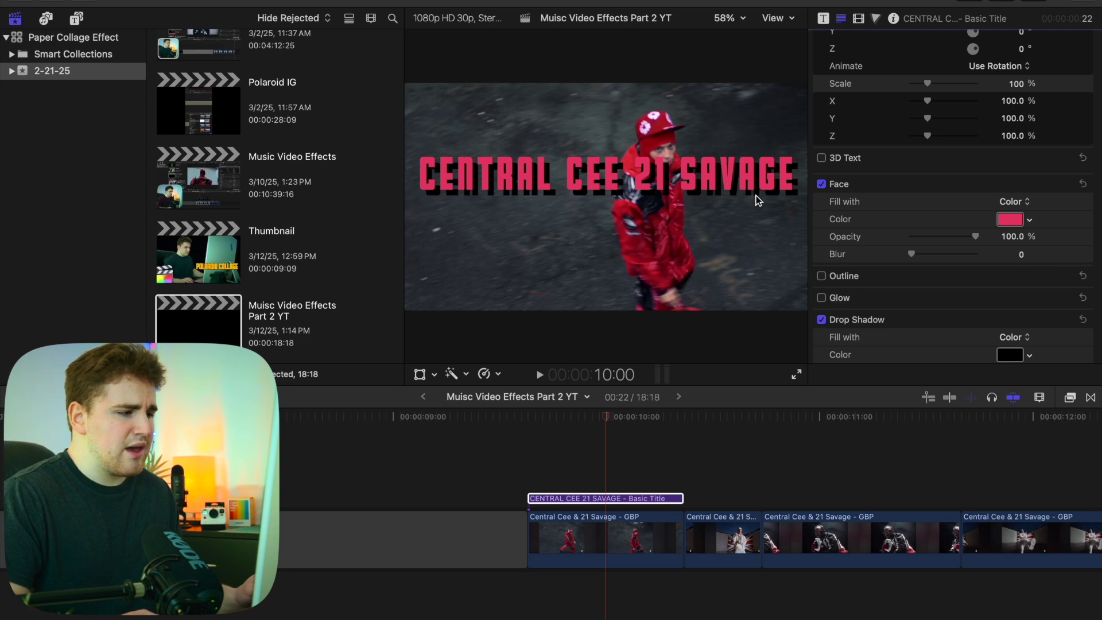
Duplicate the CENTRAL CEE 21 SAVAGE title onto the track directly above it.
scroll(902, 213, "up", 10)
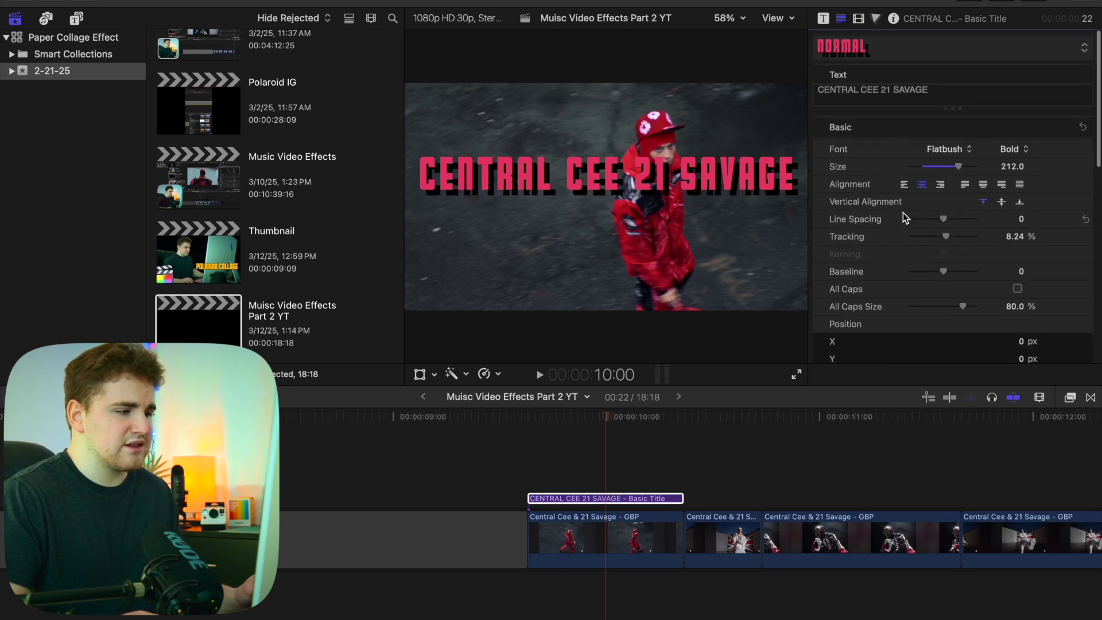
left_click(582, 498)
left_click_drag(583, 497, 583, 479)
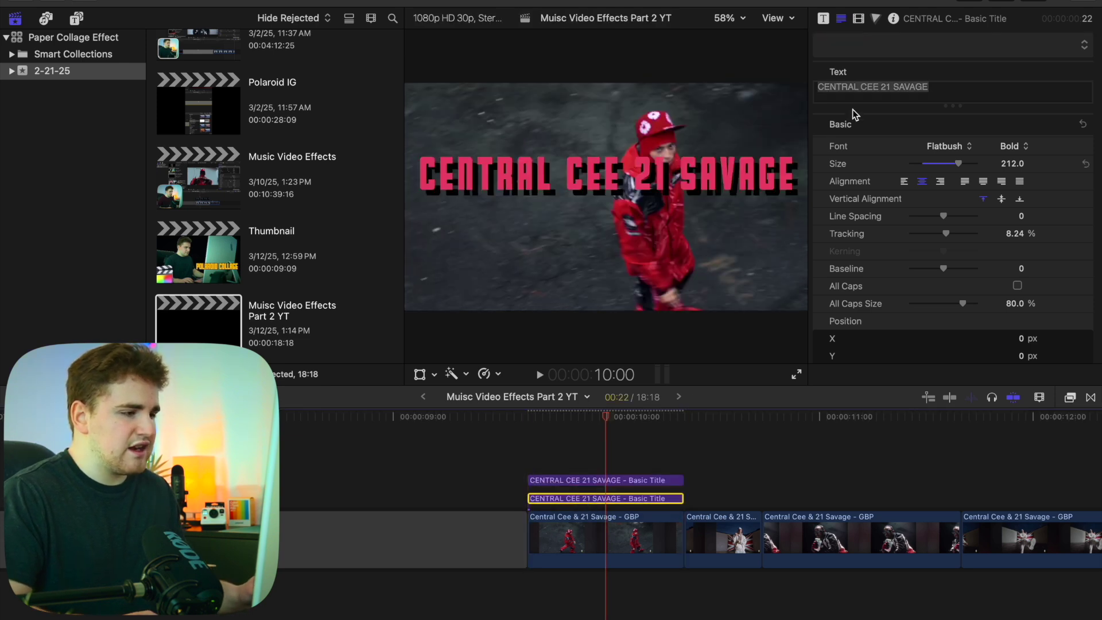
Change the lower title's text to "GBP" and enlarge its size to 586.
left_click(940, 91)
key("super+a")
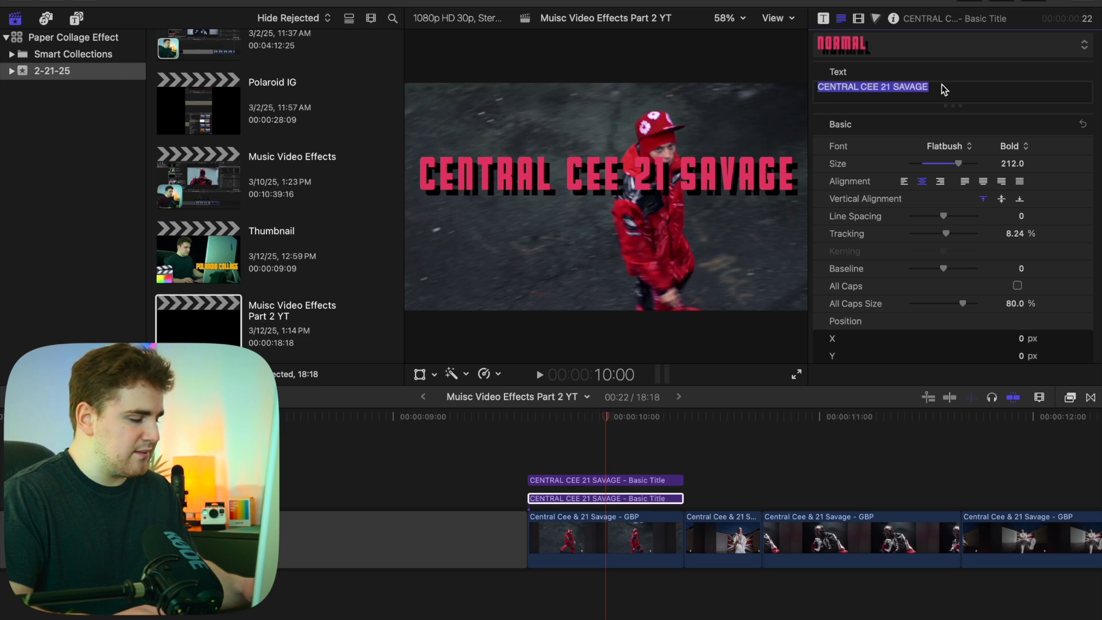
type("GBP")
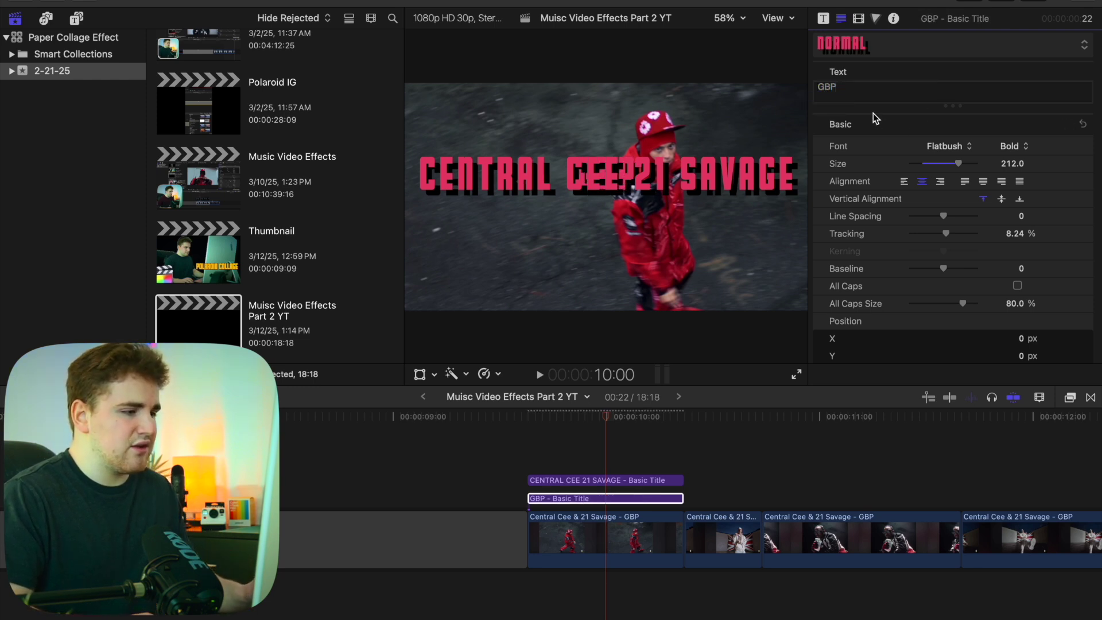
left_click_drag(1011, 165, 987, 175)
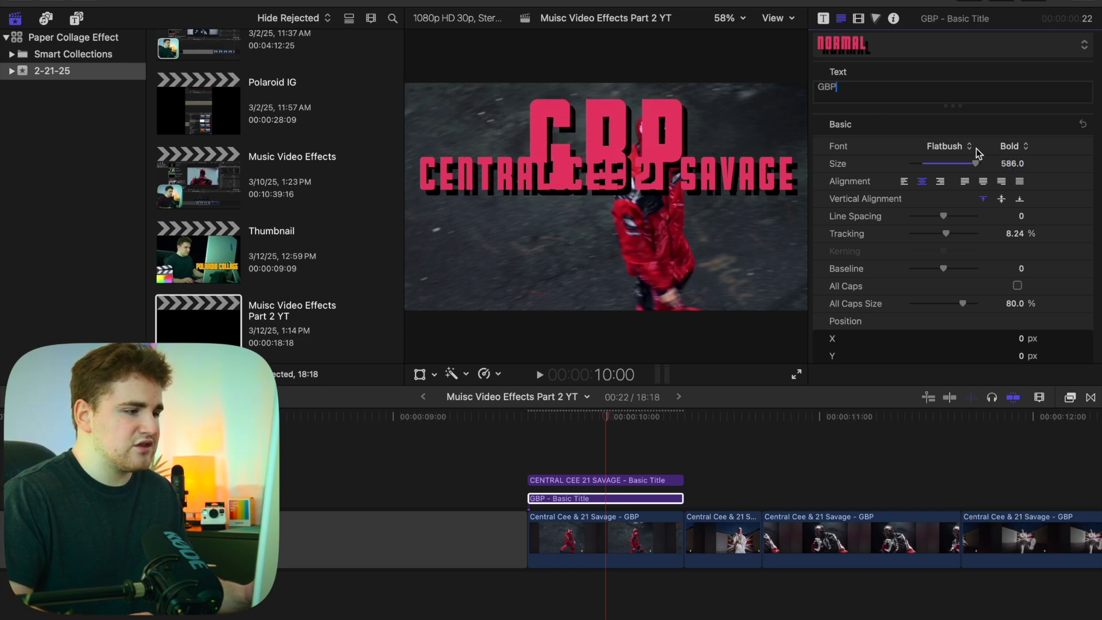
Move the GBP title down to a Y position of -120.5 px.
left_click(859, 20)
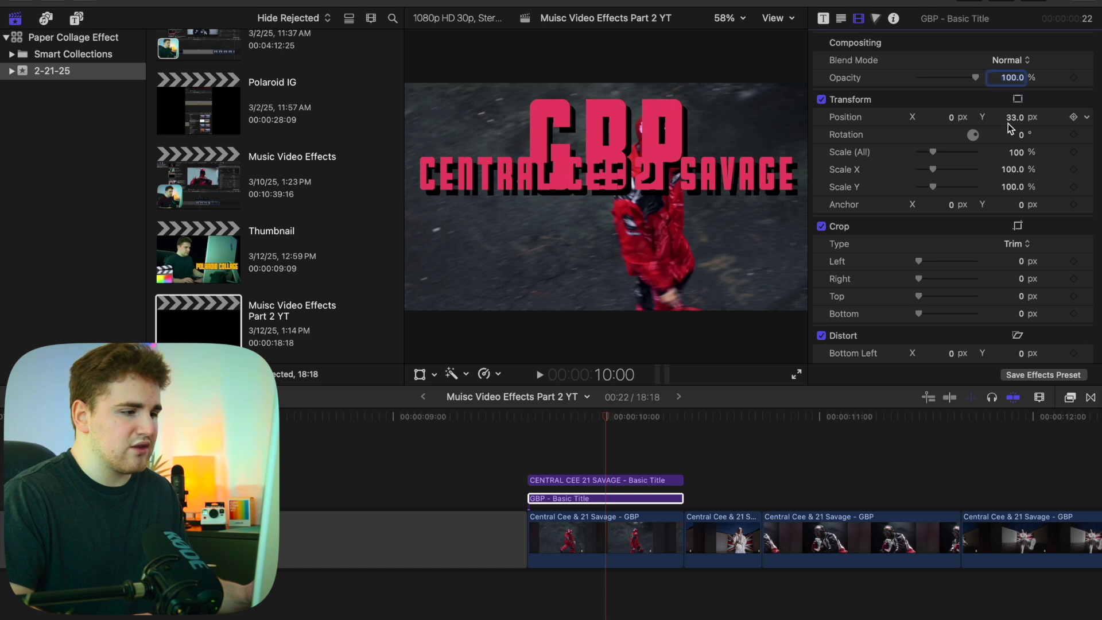
left_click_drag(1014, 118, 1014, 241)
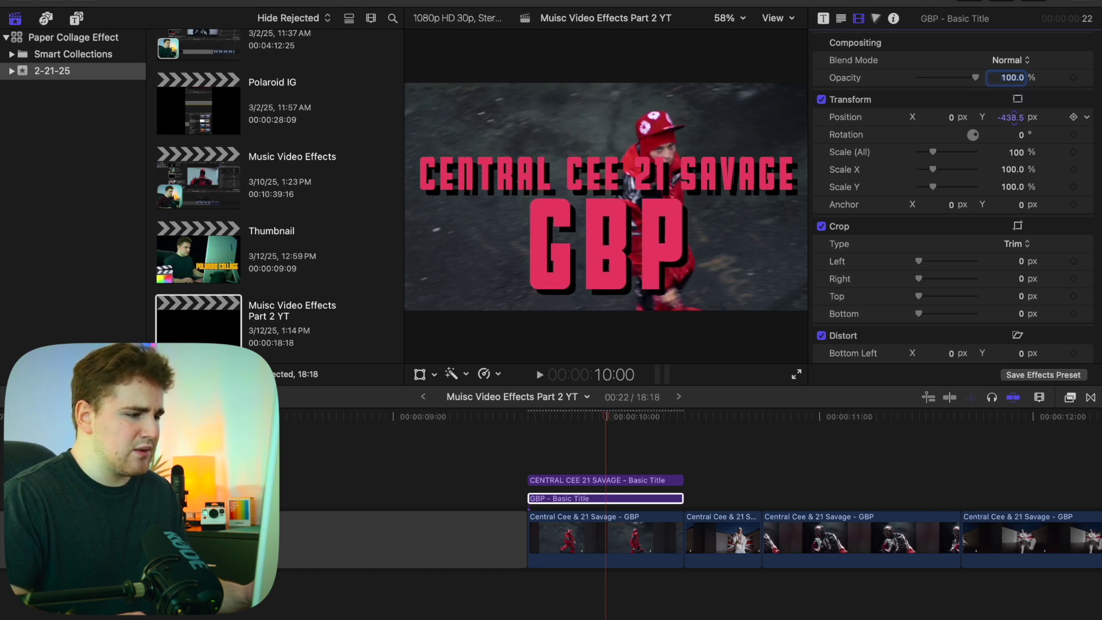
left_click_drag(1013, 117, 1013, 118)
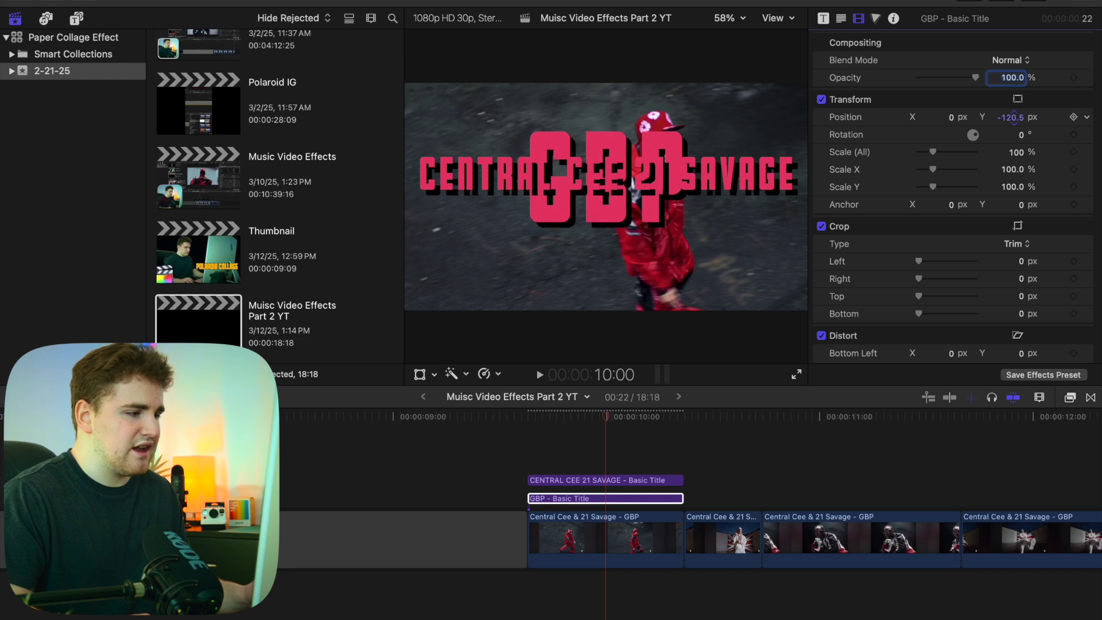
Change the GBP title's face color to yellow.
left_click(842, 19)
scroll(855, 215, "down", 10)
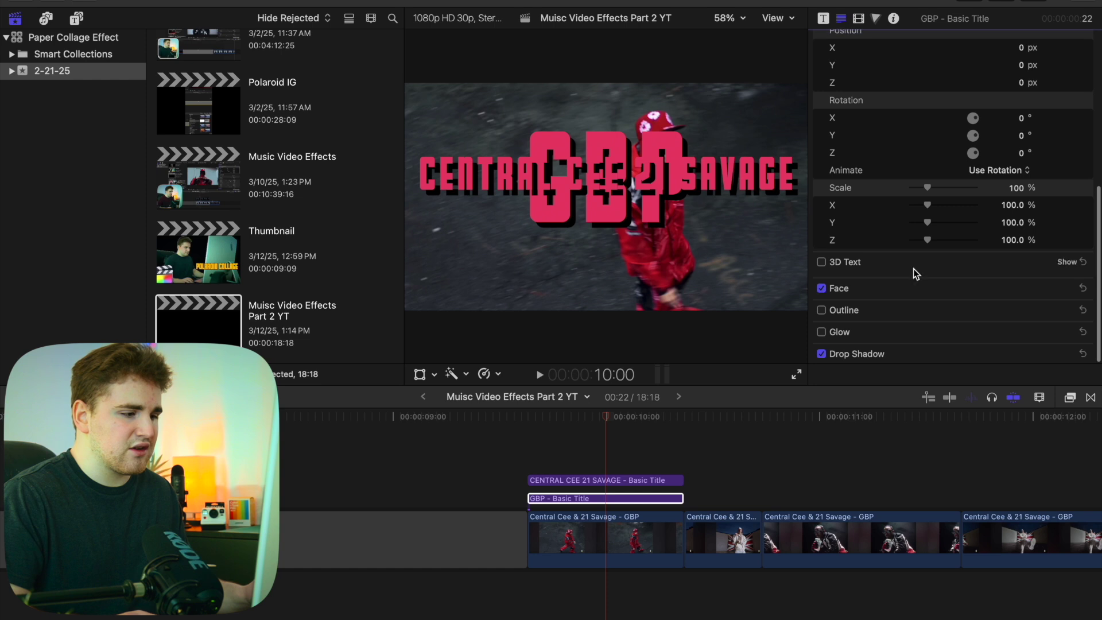
left_click(1067, 288)
scroll(974, 280, "down", 3)
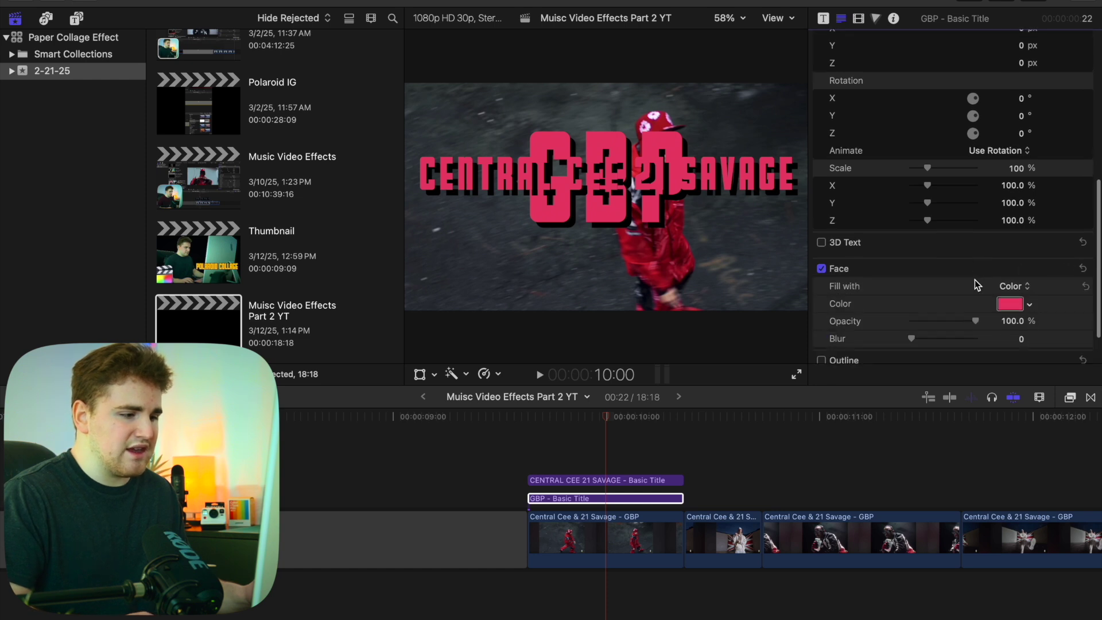
left_click(1031, 256)
left_click_drag(1001, 290, 987, 291)
key("Escape")
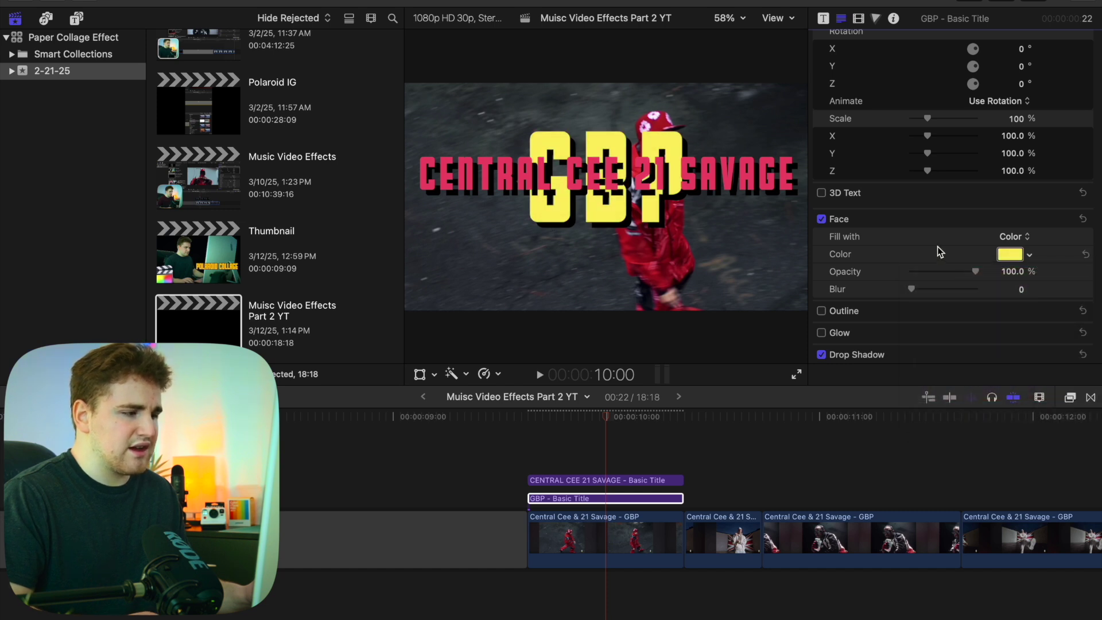
Reposition the GBP title to X 522 px and Y -467.8 px, below the artist names.
scroll(938, 246, "up", 10)
mouse_move(595, 415)
left_mouse_down()
mouse_move(556, 417)
mouse_move(584, 420)
left_mouse_up()
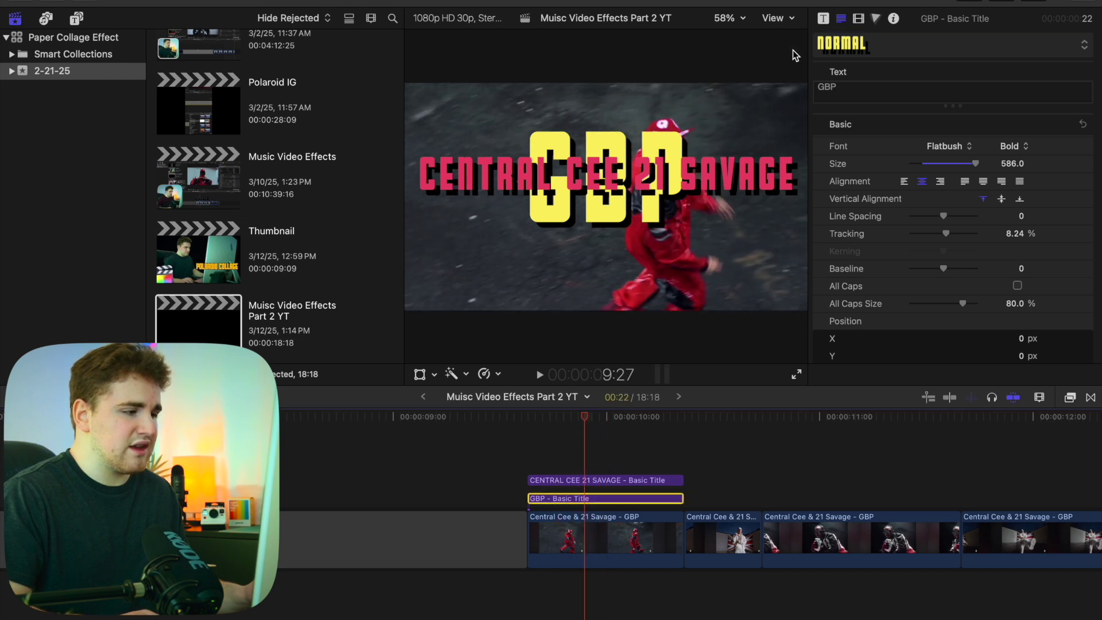
left_click(857, 19)
mouse_move(1009, 115)
left_mouse_down()
mouse_move(947, 122)
mouse_move(1009, 118)
left_mouse_up()
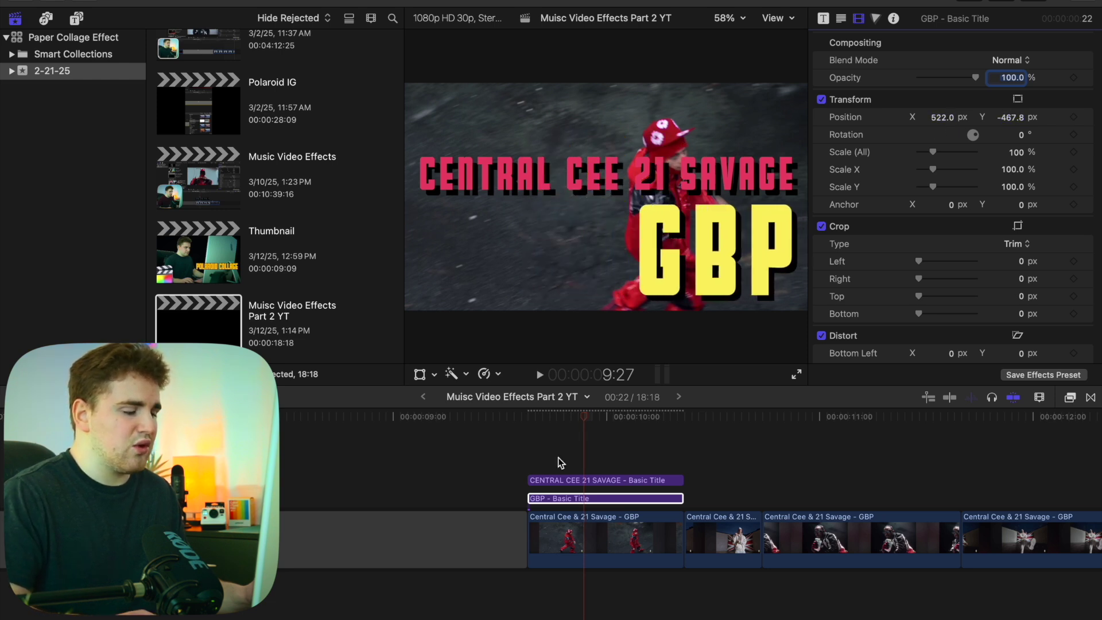
Scrub through the first clip to check the layout of both titles.
left_click(575, 436)
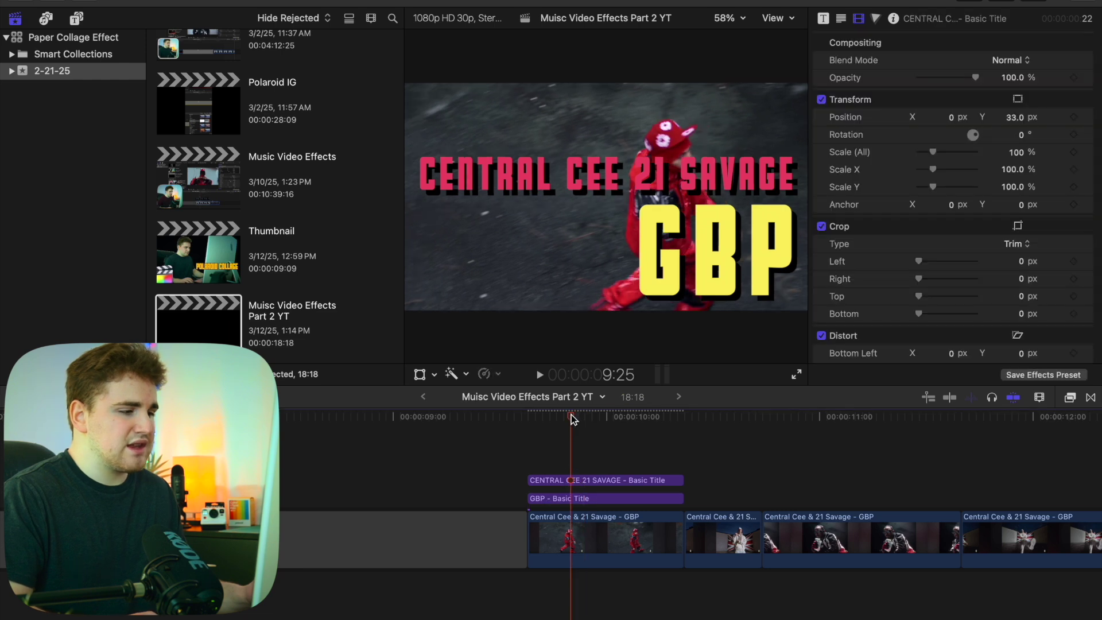
left_click(613, 422)
left_click_drag(613, 423, 590, 425)
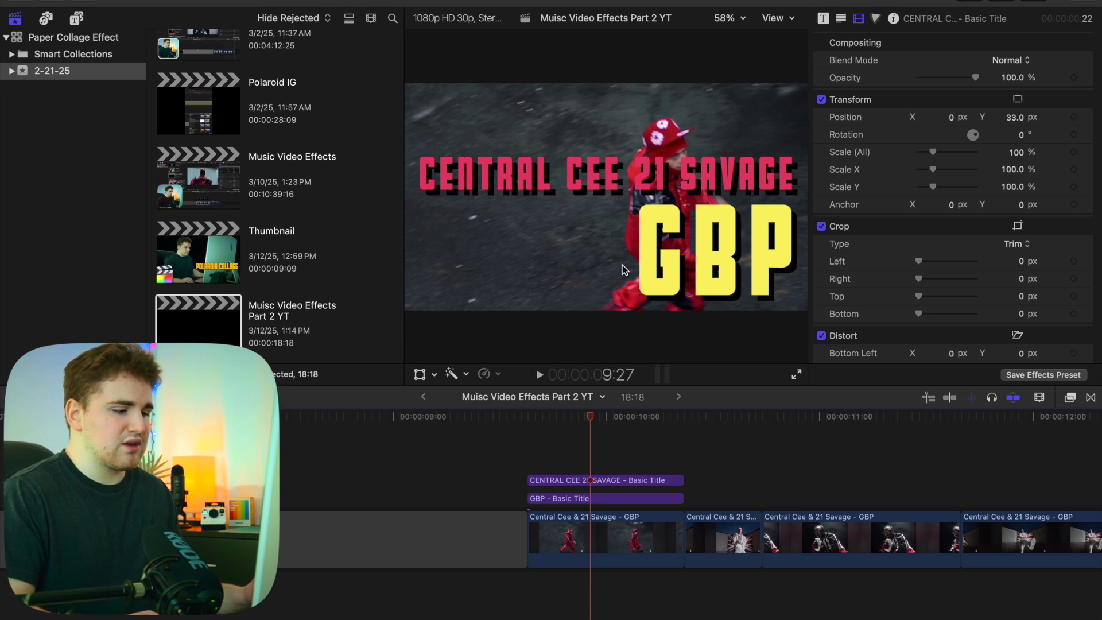
Add the Shake 7 camera shake title above the third clip, starting shortly before the second clip ends.
scroll(590, 452, "right", 5)
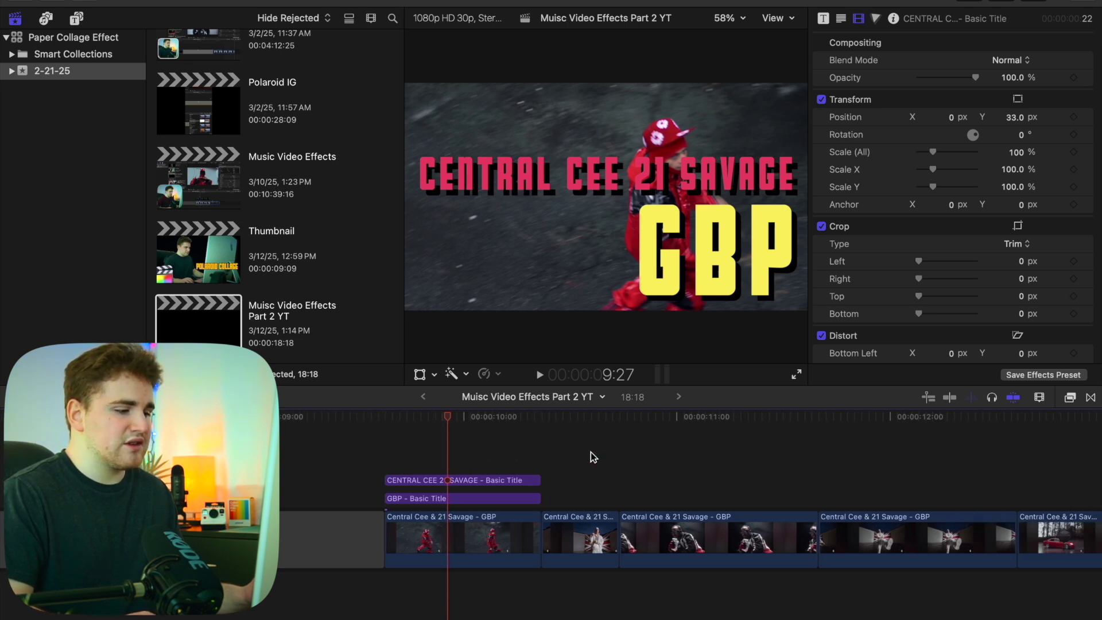
left_click(563, 477)
left_click_drag(567, 417, 665, 434)
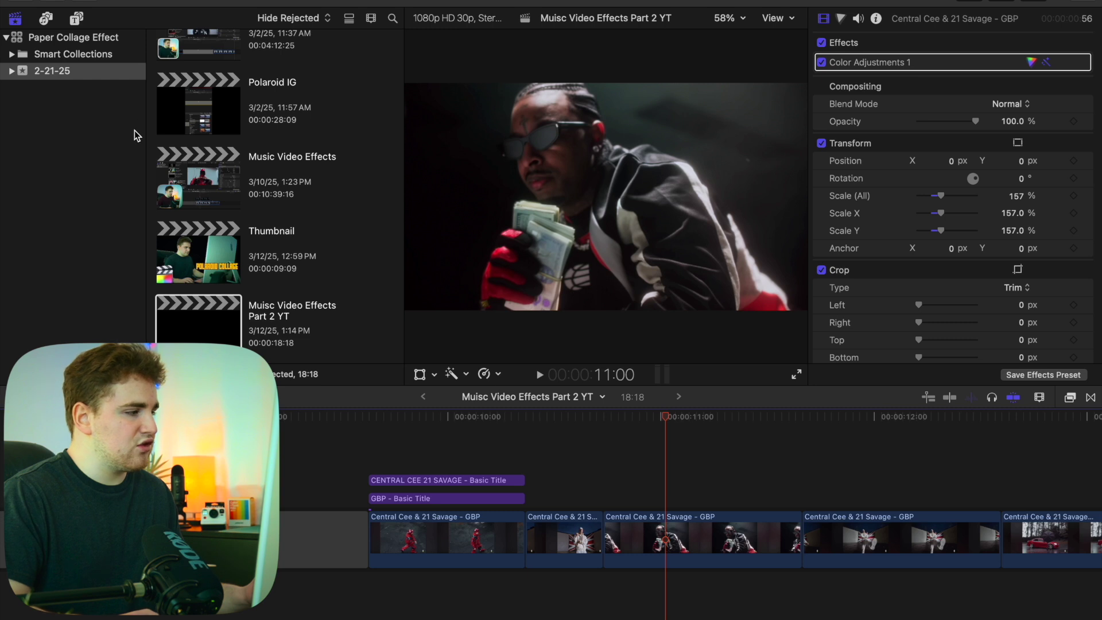
left_click(81, 23)
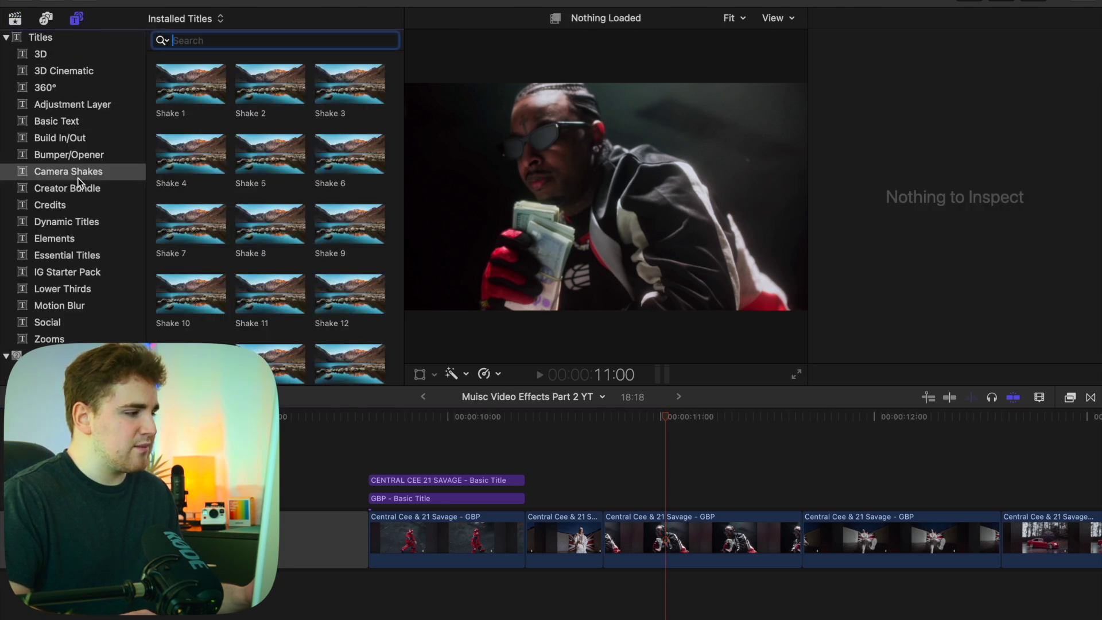
scroll(226, 205, "down", 5)
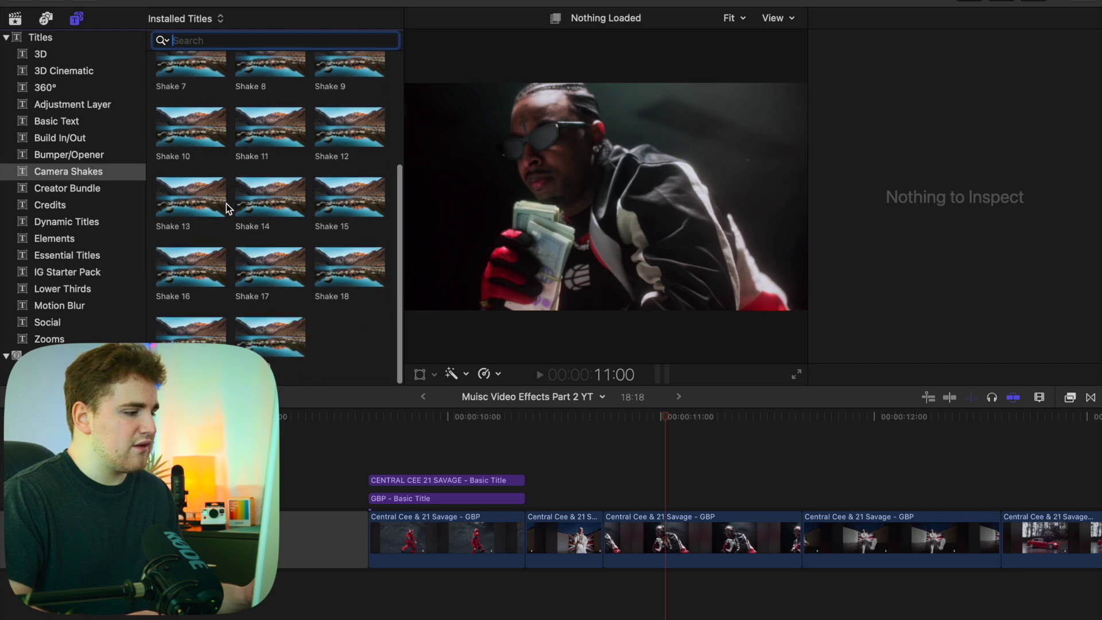
scroll(228, 204, "up", 5)
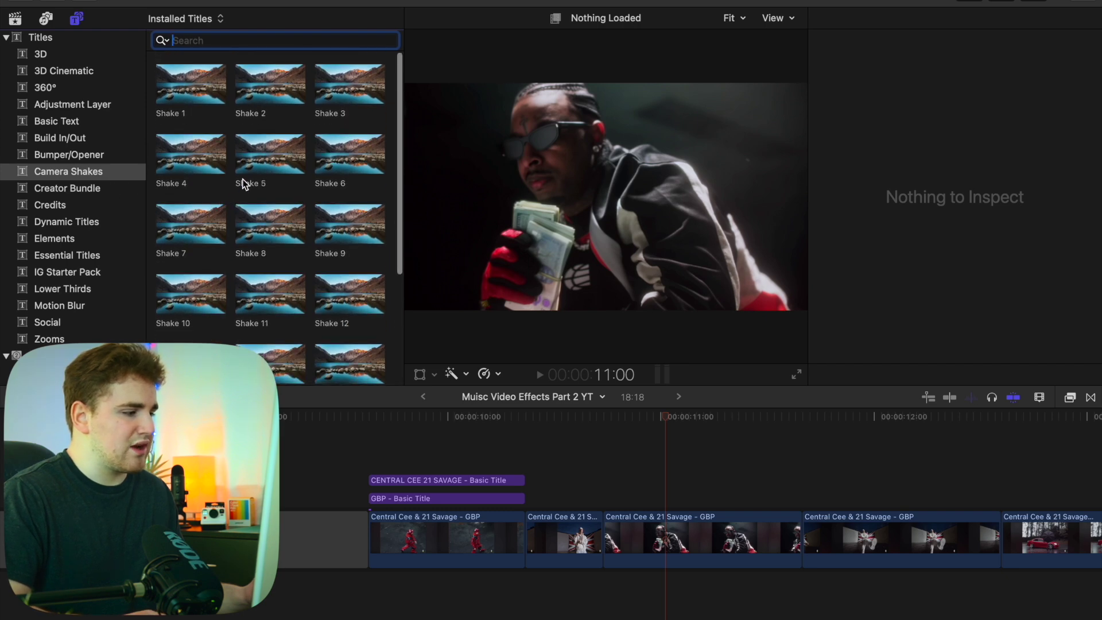
left_click_drag(205, 231, 590, 498)
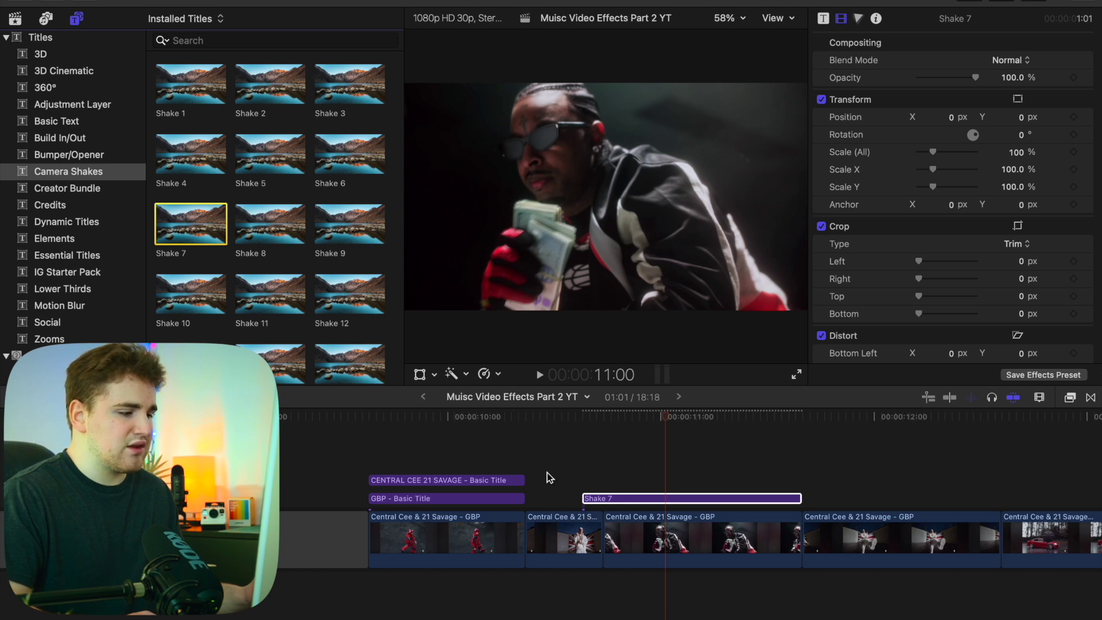
Play from the start of the second clip into the beginning of the Shake 7 effect.
left_click(525, 455)
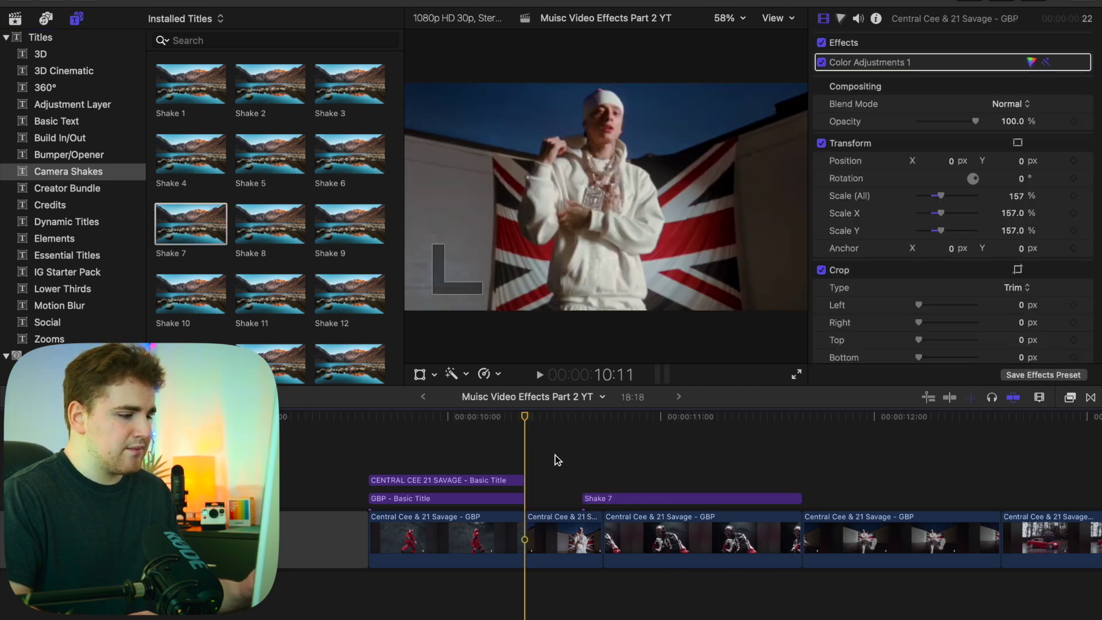
key("space")
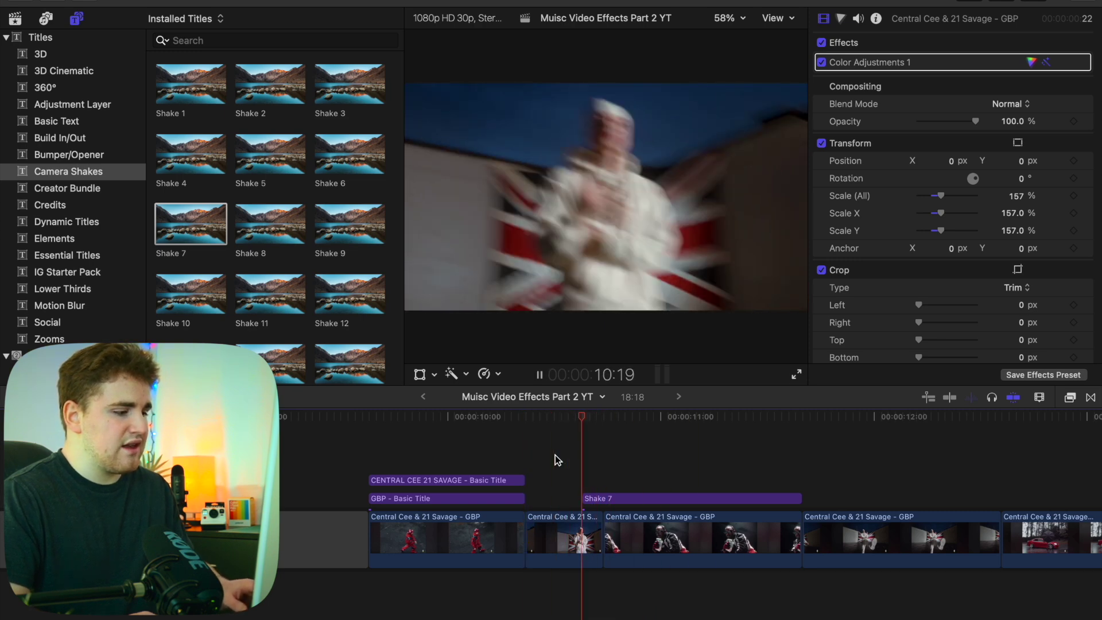
key("space")
key("Right")
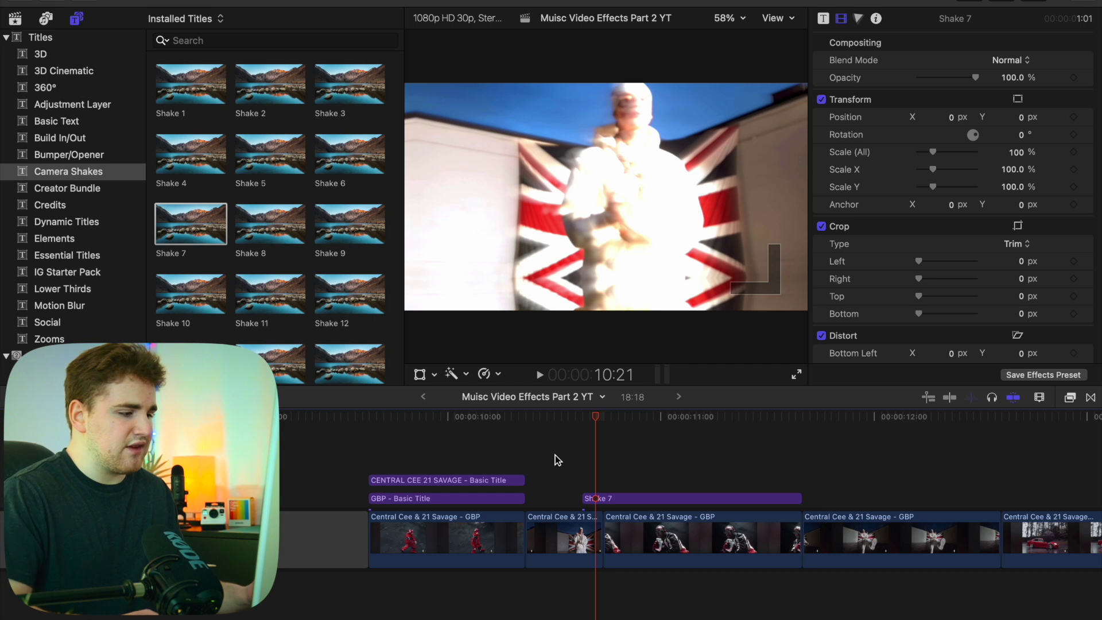
Turn off Flash for the Shake 7 title and play the result from the start of the second clip.
left_click(617, 498)
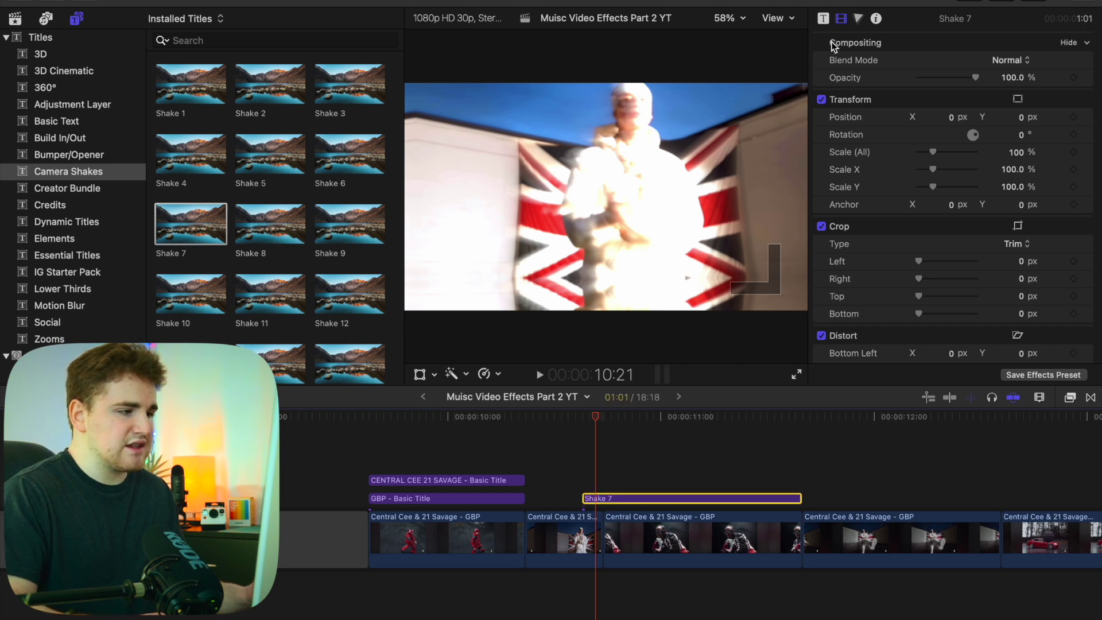
left_click(824, 19)
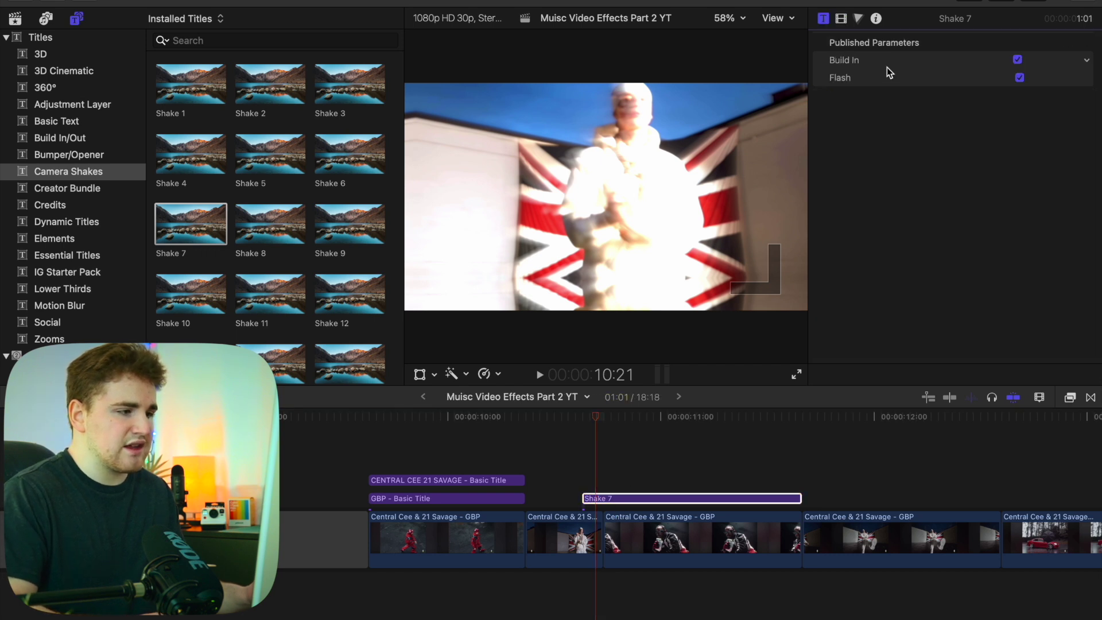
left_click(1019, 77)
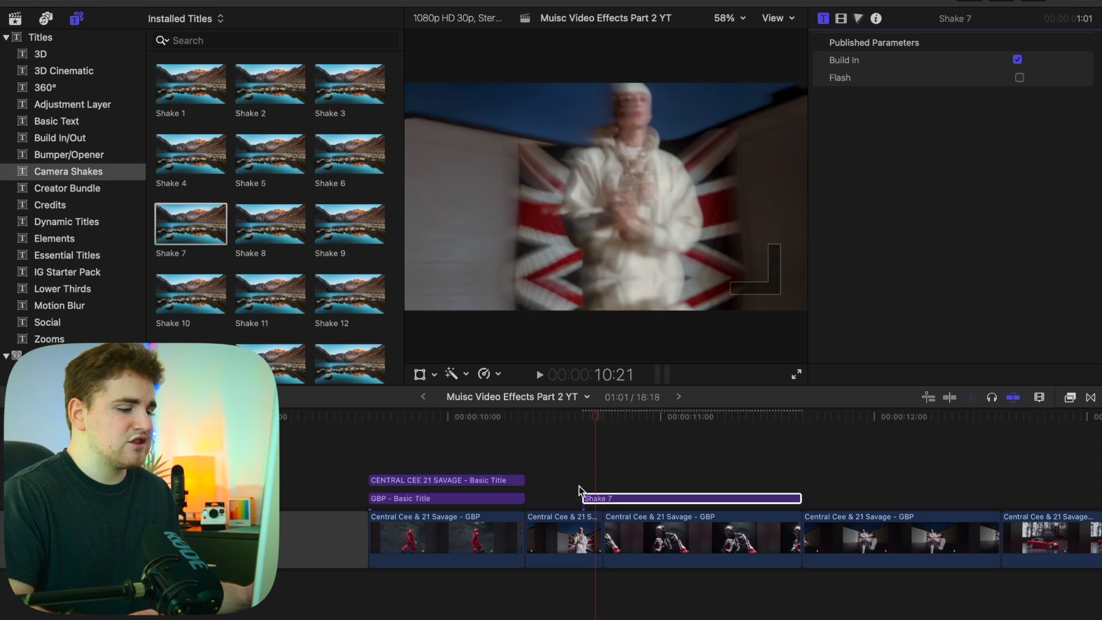
left_click(529, 453)
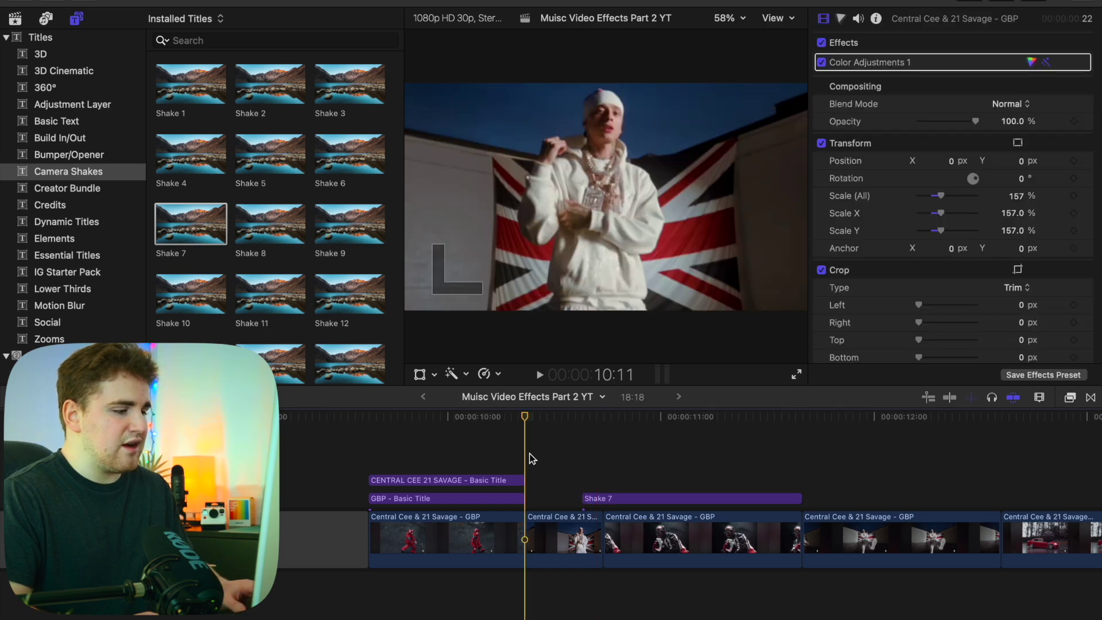
key("space")
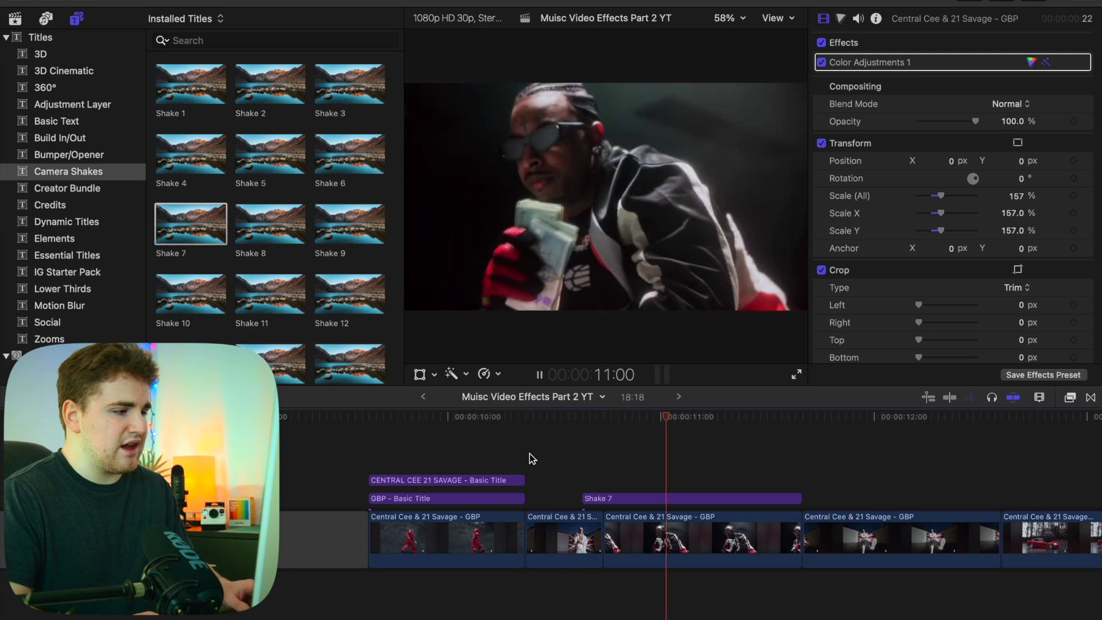
key("space")
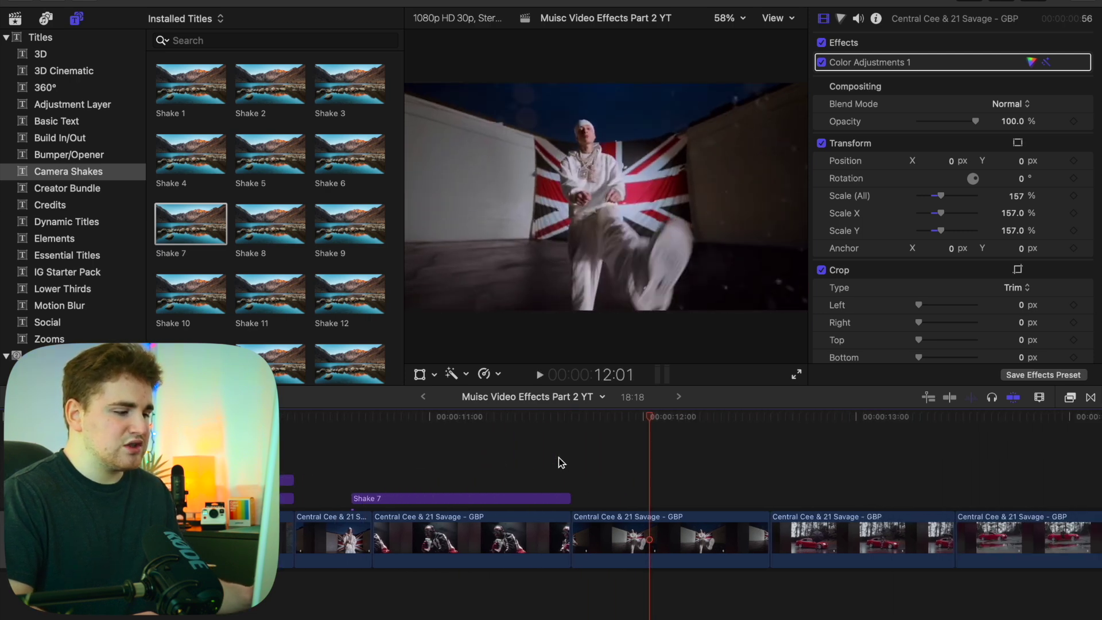
Play the fourth clip from its start, just after the Shake 7 title ends.
left_click(412, 464)
key("space")
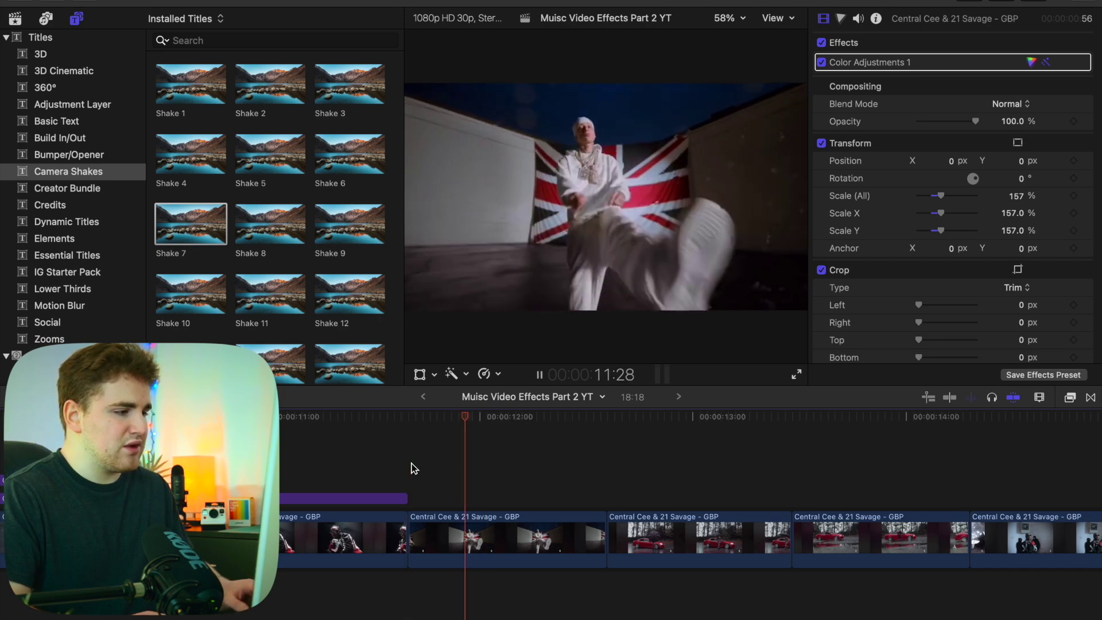
left_click(412, 467)
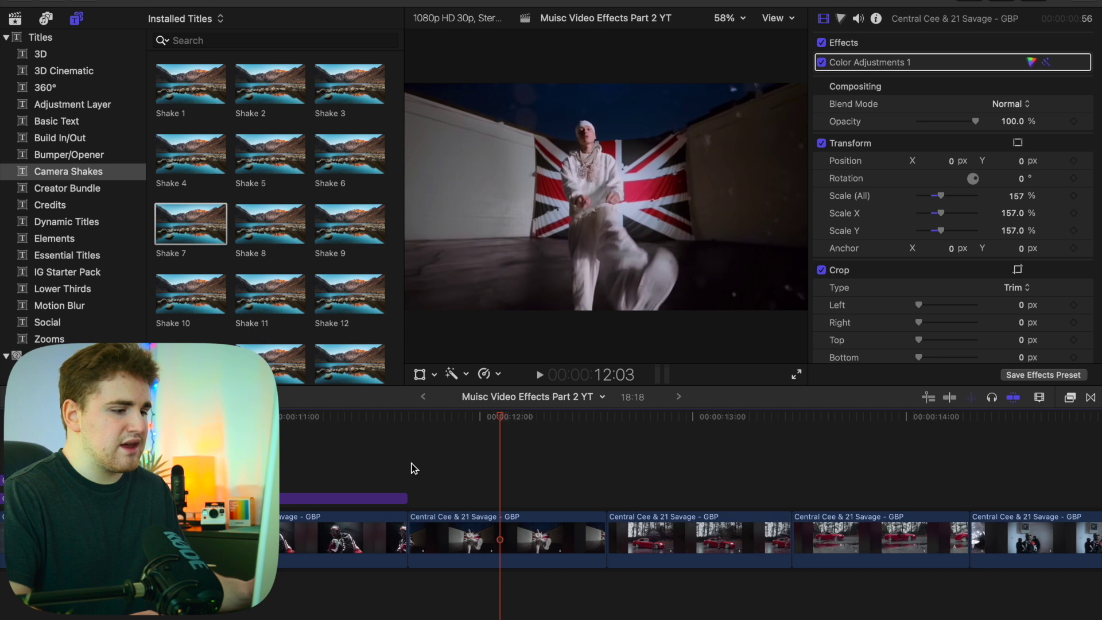
Apply the Strobe video effect from The Ultimate Bundle to the fourth clip.
left_click(1068, 397)
scroll(843, 526, "down", 8)
scroll(844, 527, "down", 3)
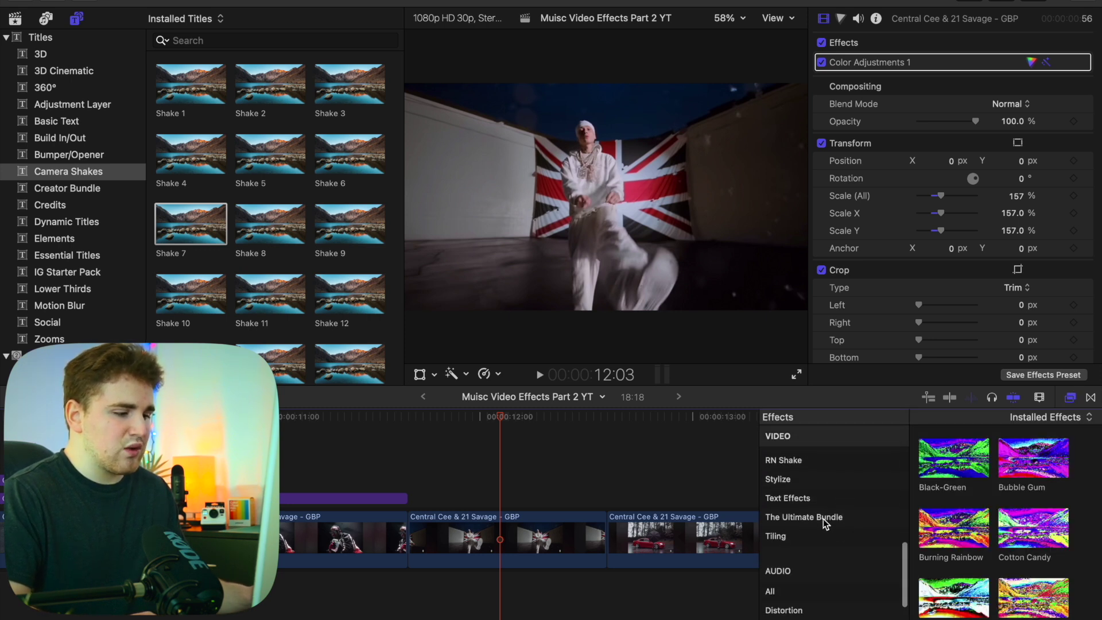
left_click(823, 518)
scroll(1079, 584, "down", 10)
scroll(1078, 584, "down", 2)
left_click_drag(955, 534, 579, 535)
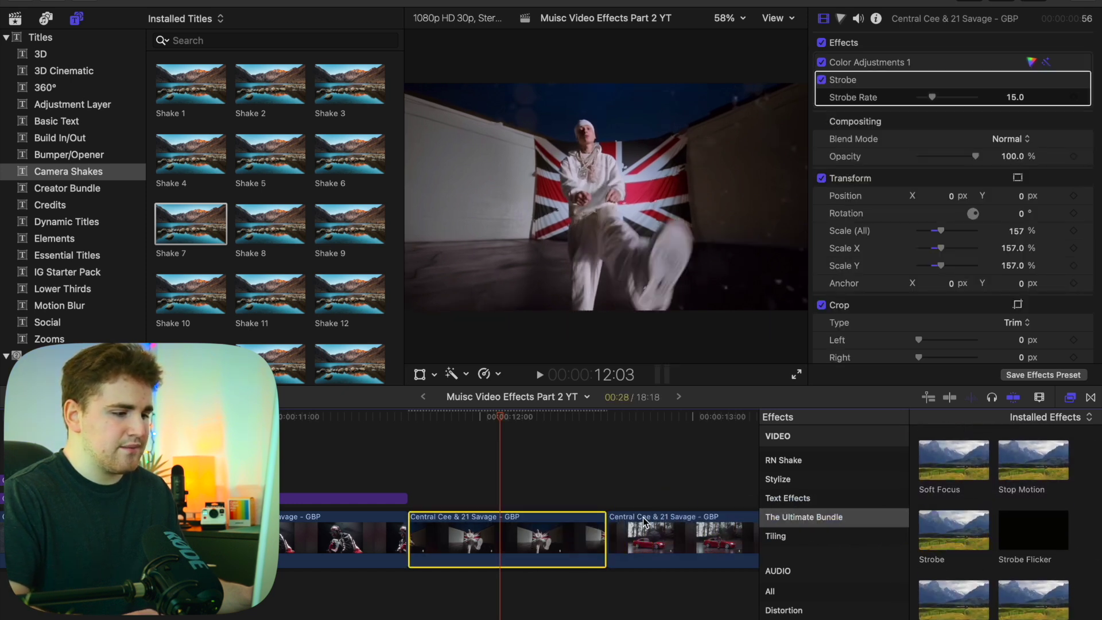
left_click(1070, 400)
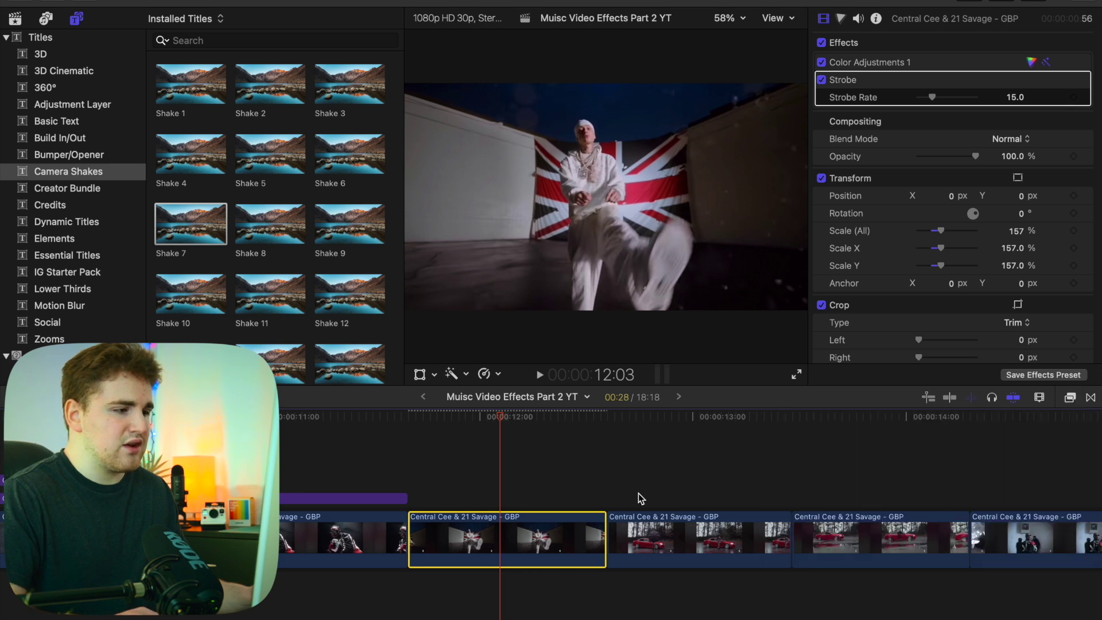
Set the fourth clip's strobe rate to 4 and play the clip from its start.
left_click(1016, 98)
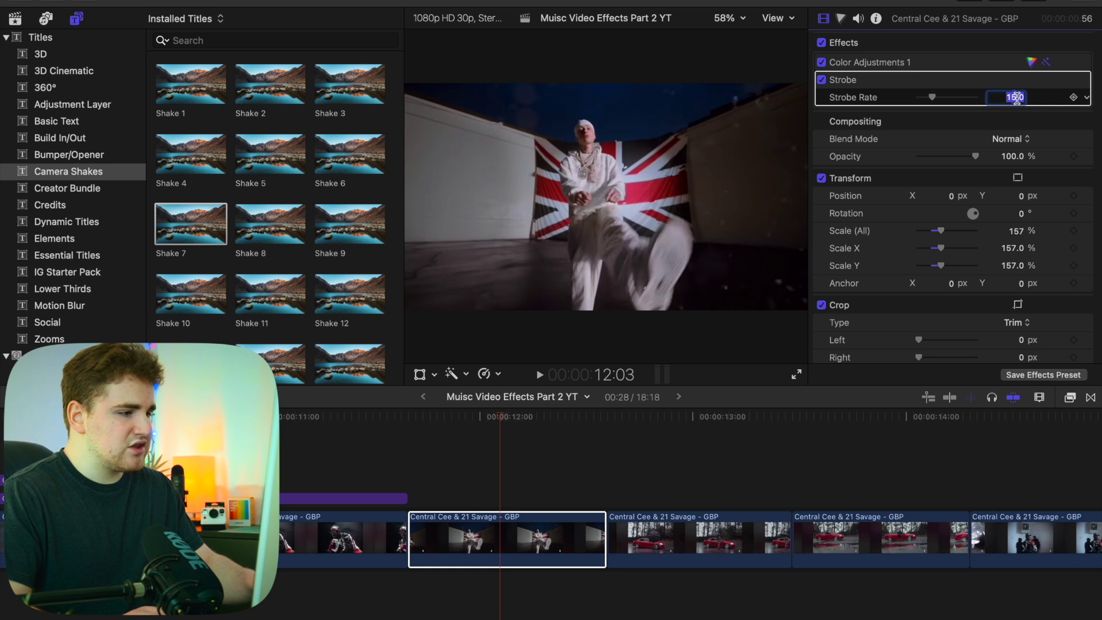
type("4")
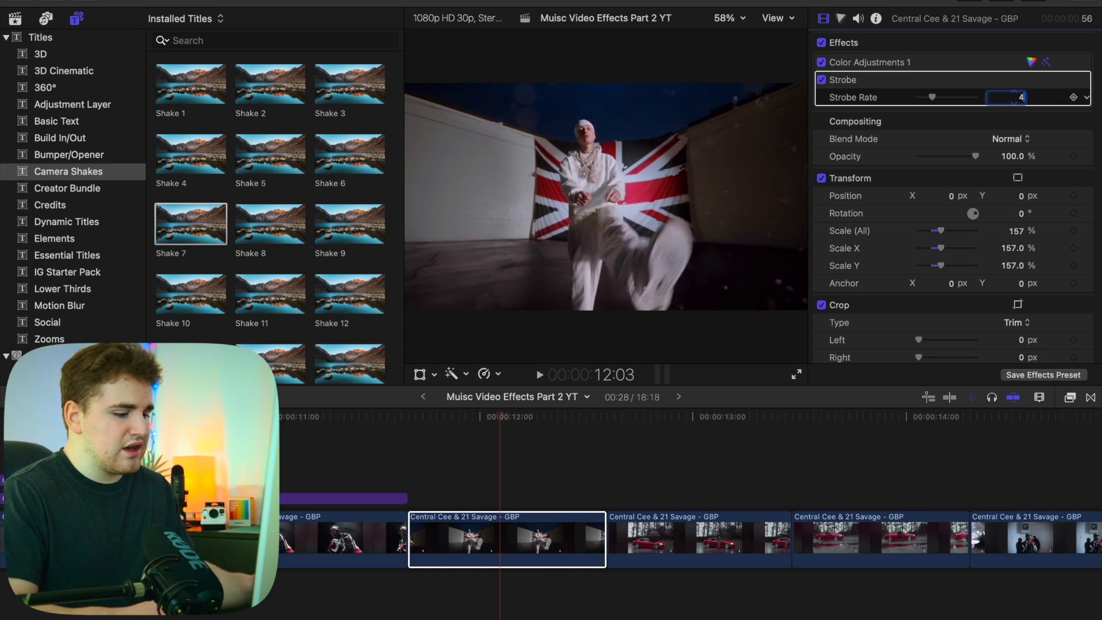
key("Return")
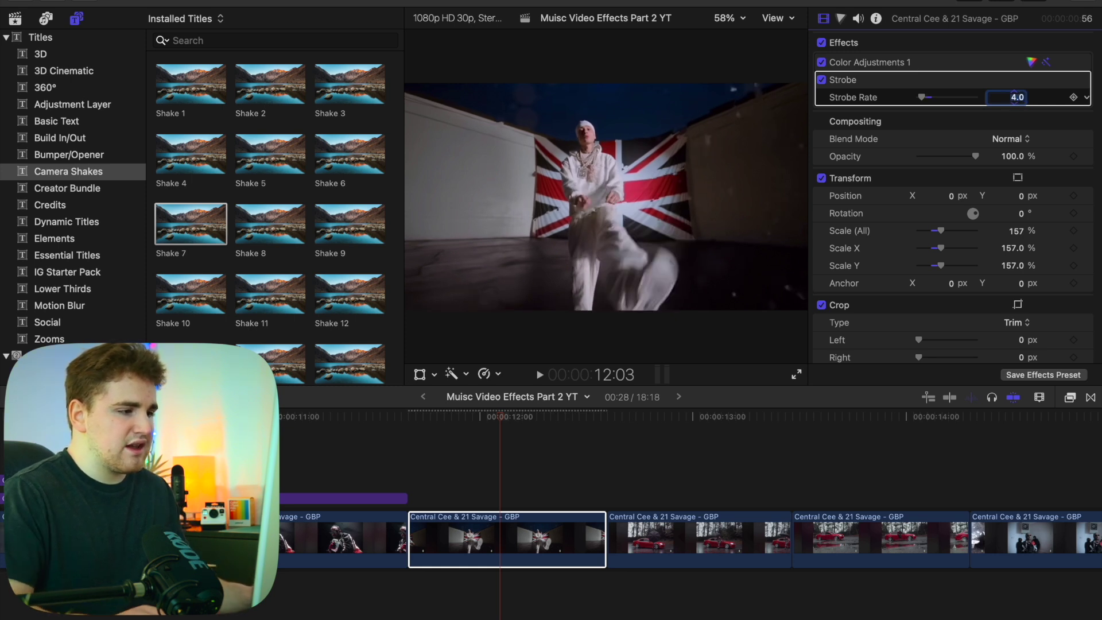
left_click(410, 462)
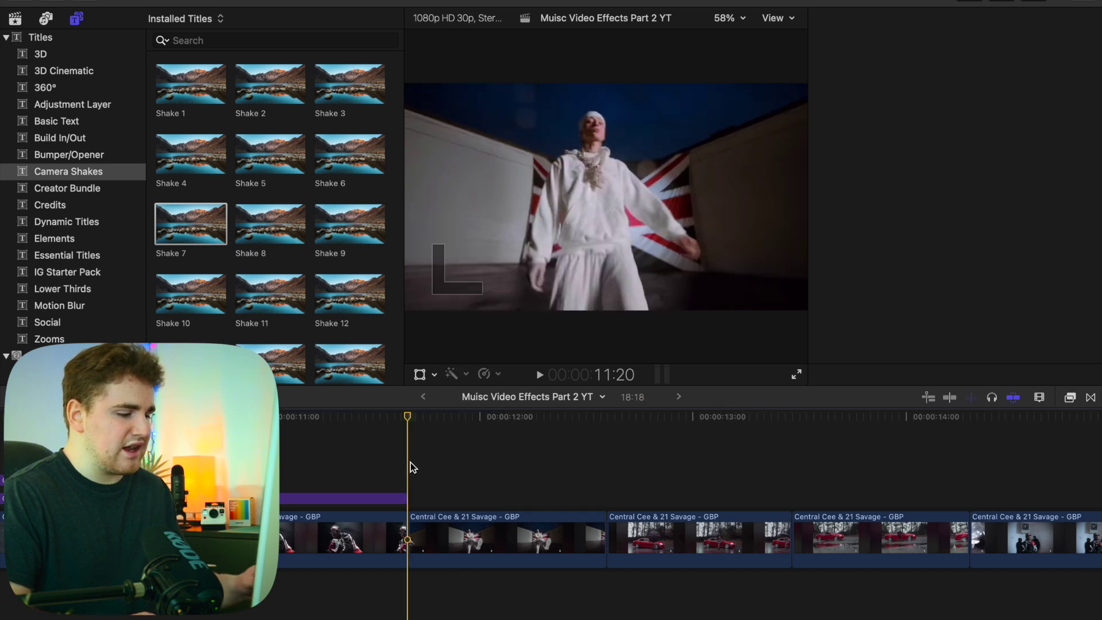
key("space")
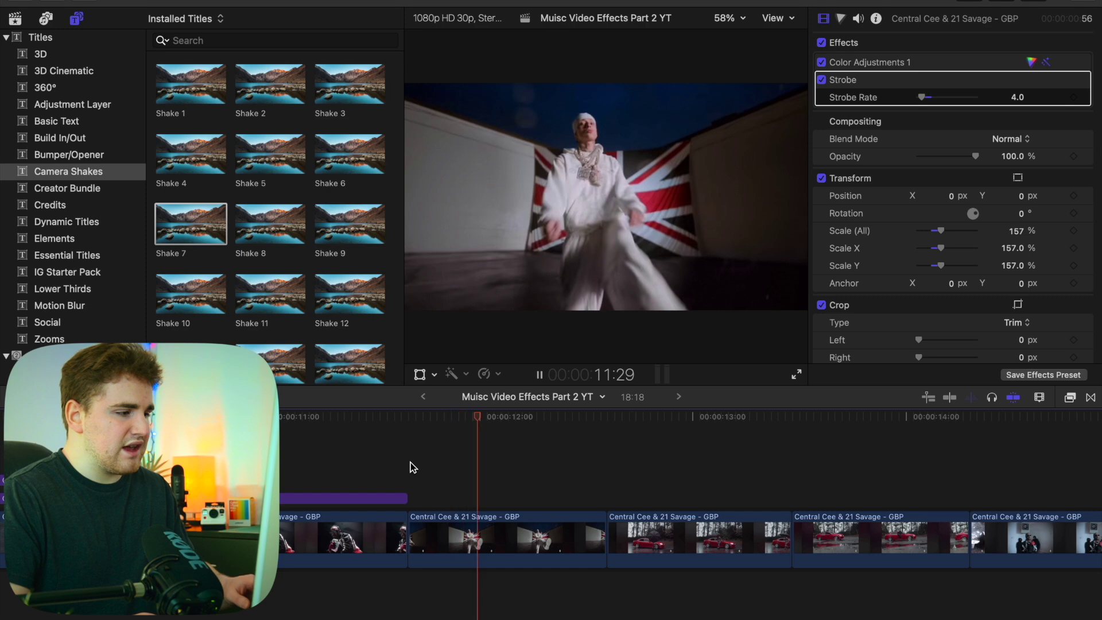
Replay the fourth clip to review its strobe effect and pause partway through it.
key("space")
key("space")
key("space")
Set the fourth clip's strobe rate to 2 and play the clip from its start.
left_click(457, 549)
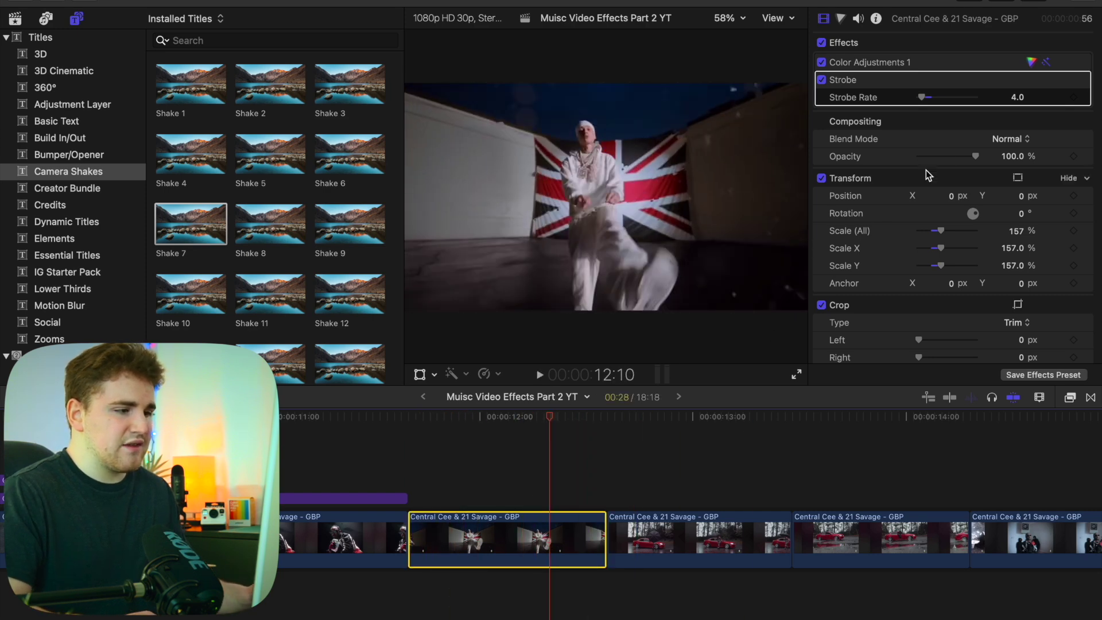
left_click(1016, 99)
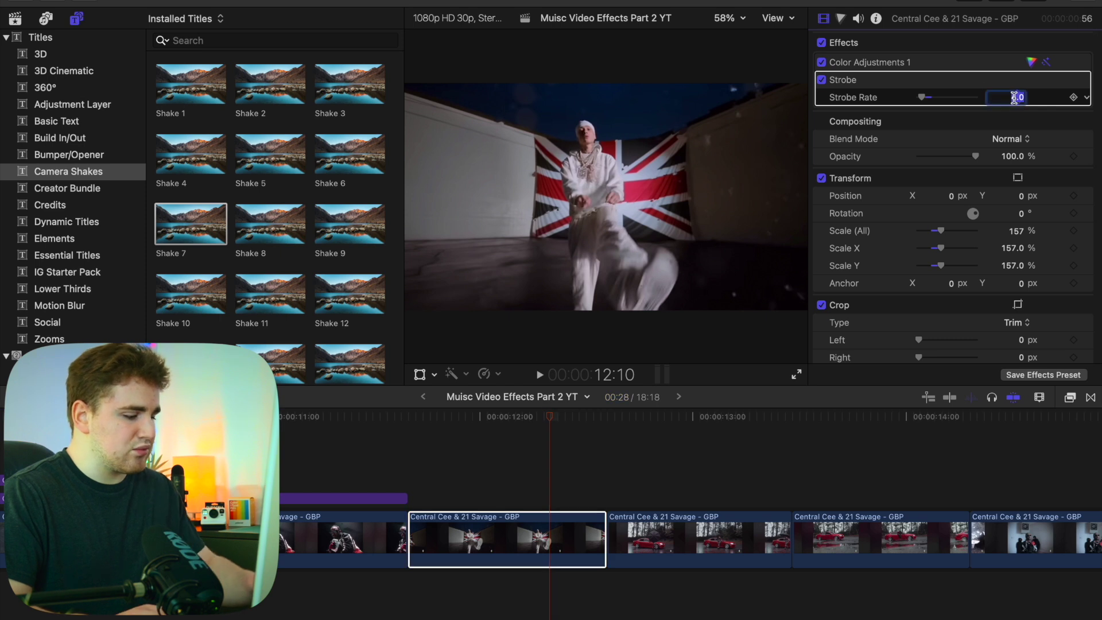
type("2.0")
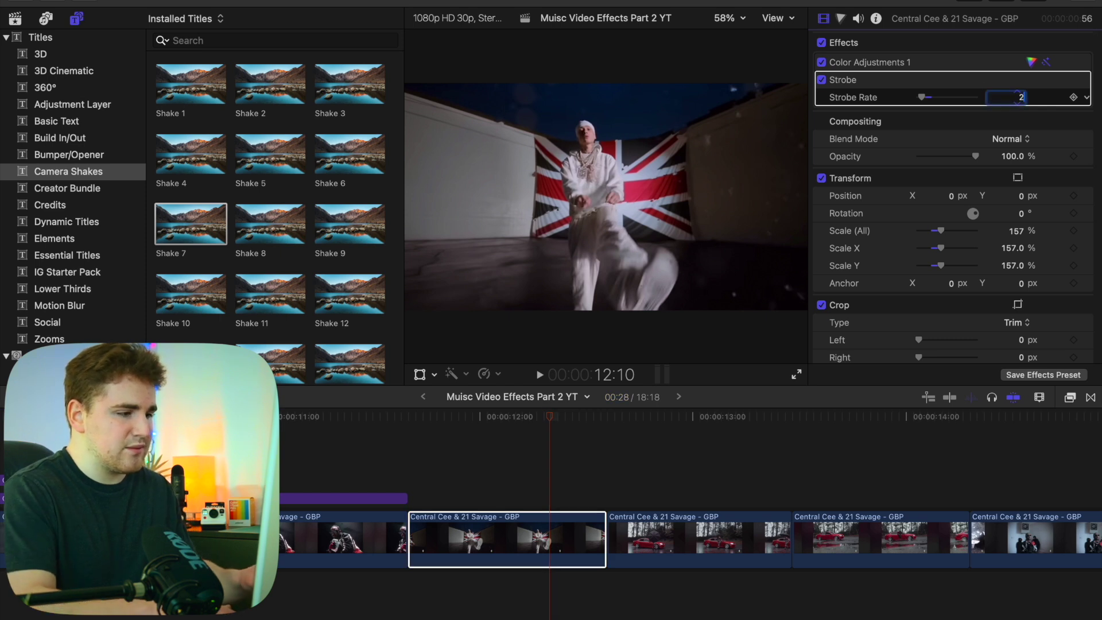
left_click(413, 469)
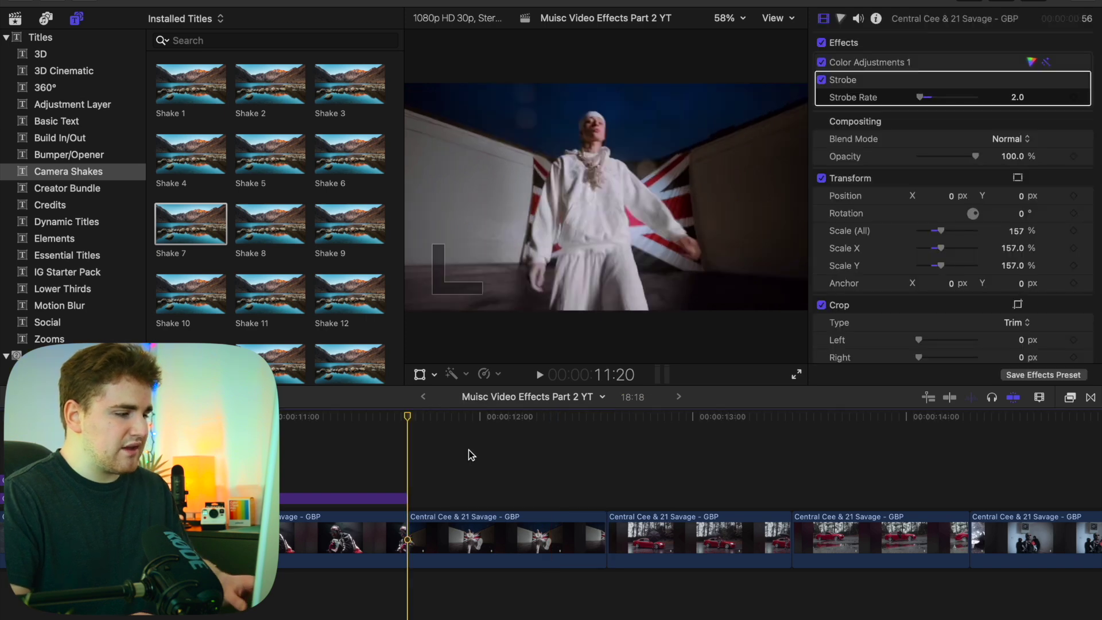
key("space")
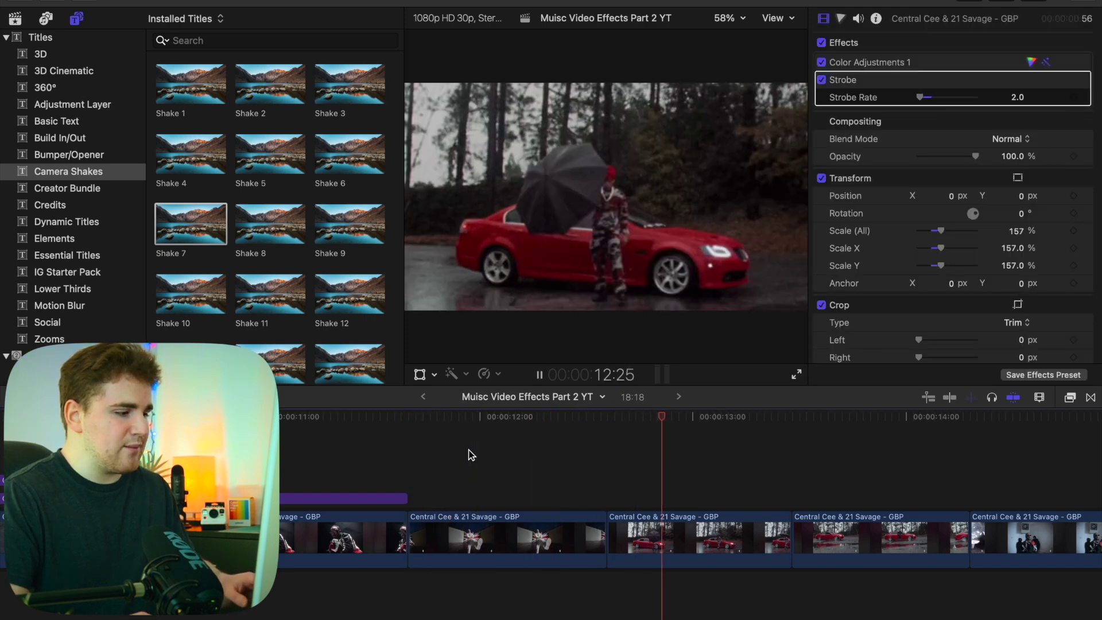
key("space")
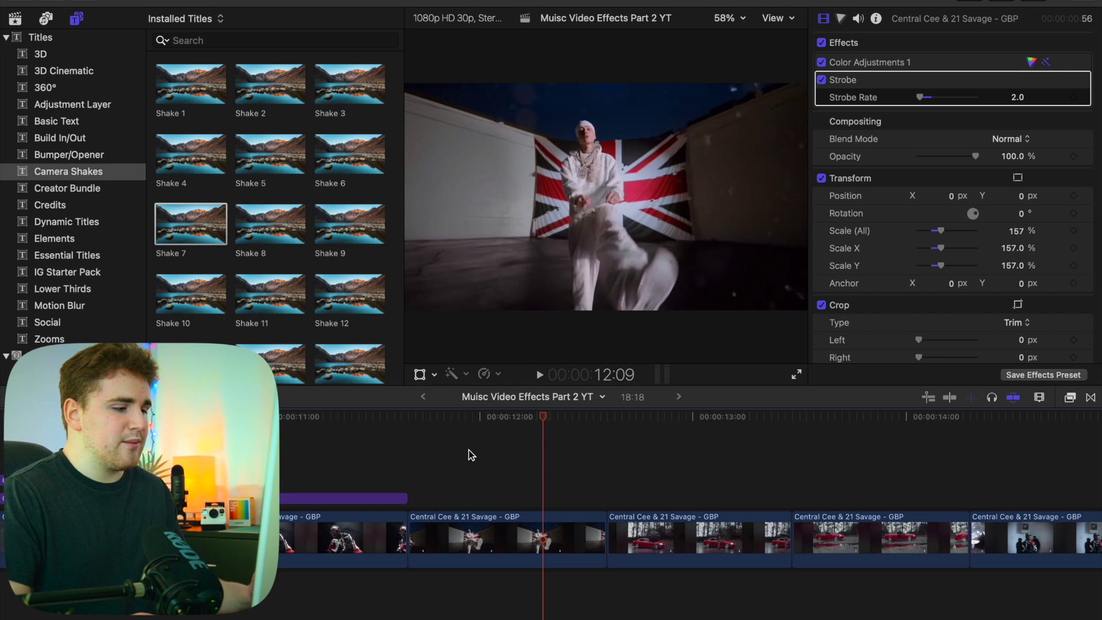
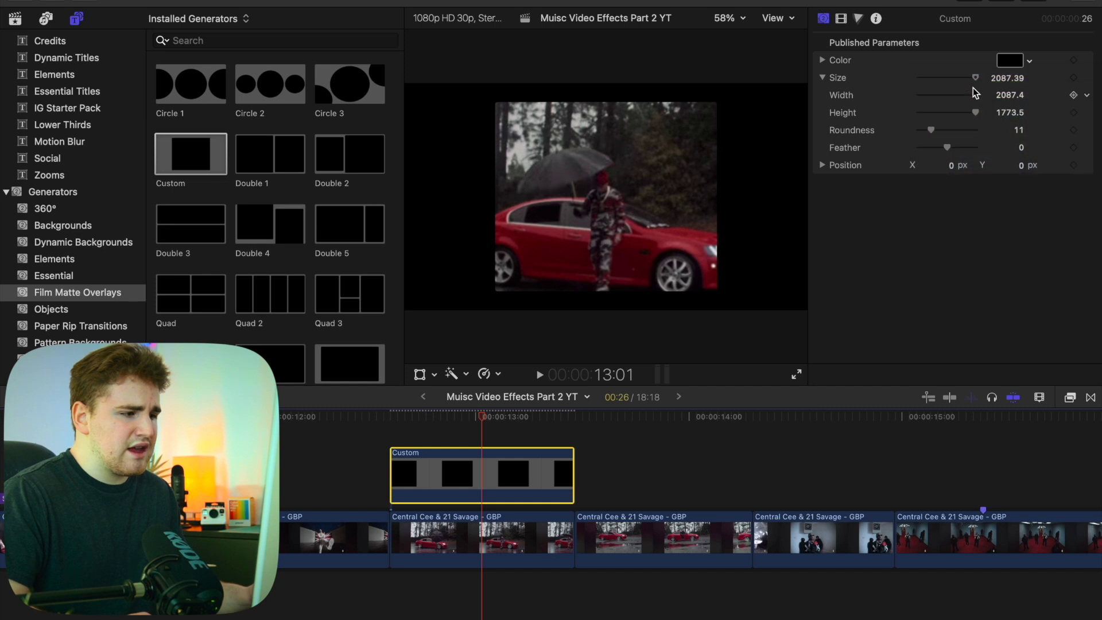
Set the Custom matte overlay's size to about 2107, feather to 48, roundness to 28 and width to about 3419.
left_click_drag(1008, 78, 1024, 77)
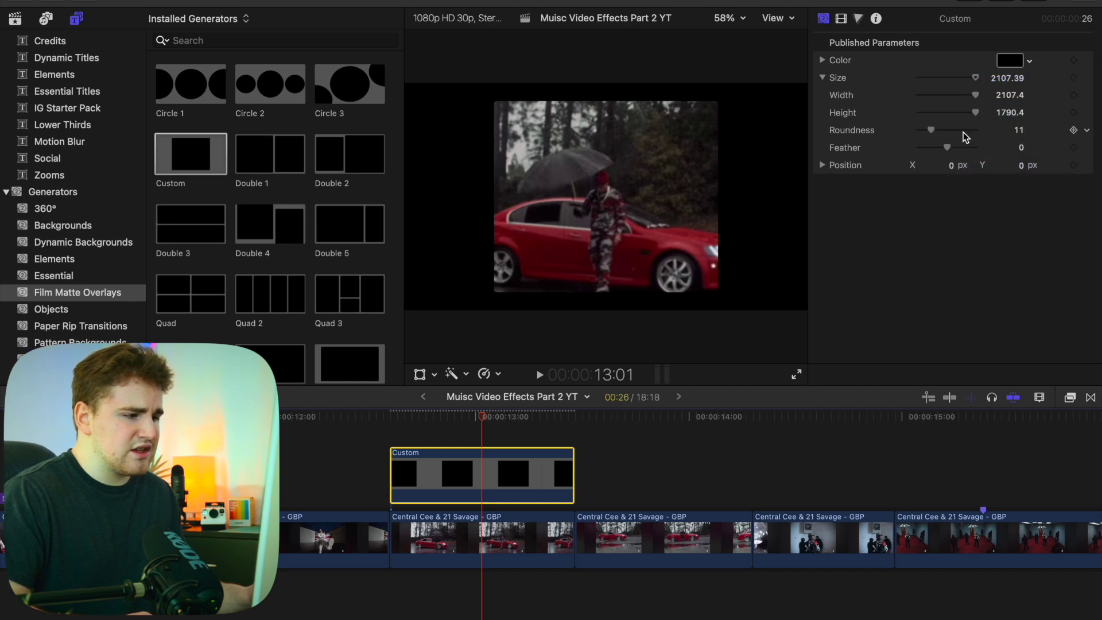
mouse_move(948, 152)
left_mouse_down()
mouse_move(961, 152)
mouse_move(952, 133)
left_mouse_up()
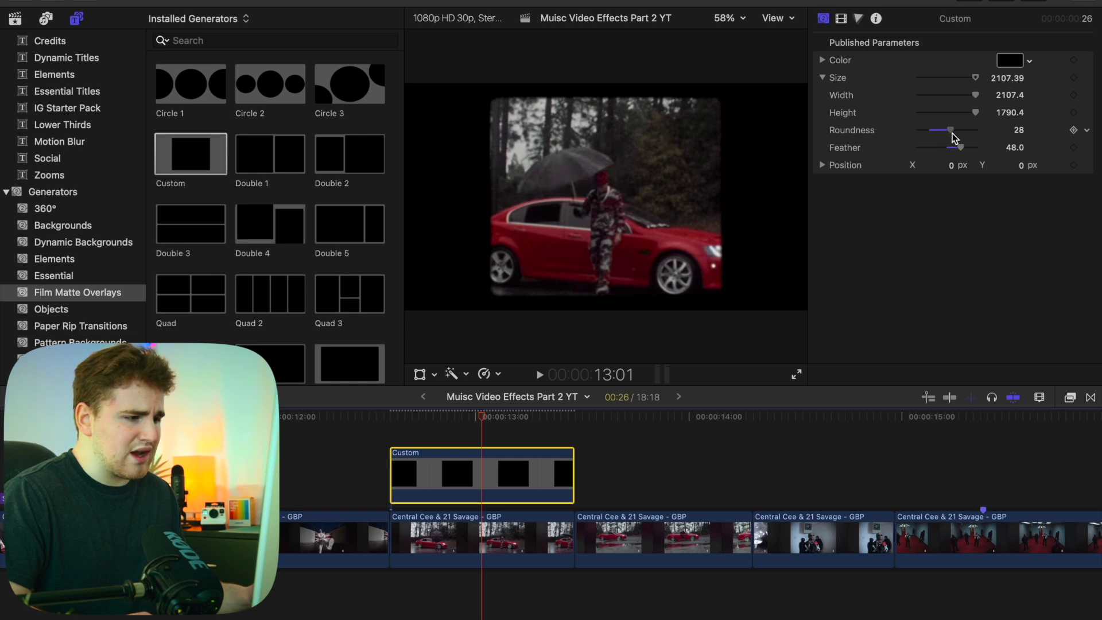
left_click_drag(1009, 95, 1038, 94)
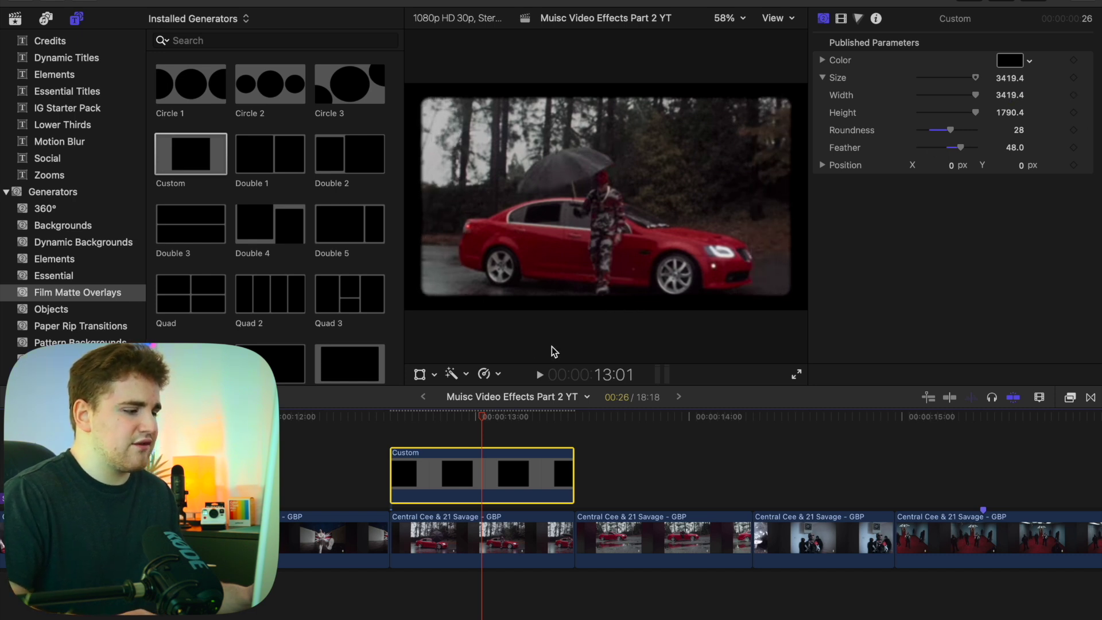
mouse_move(480, 424)
left_mouse_down()
mouse_move(438, 421)
mouse_move(494, 435)
left_mouse_up()
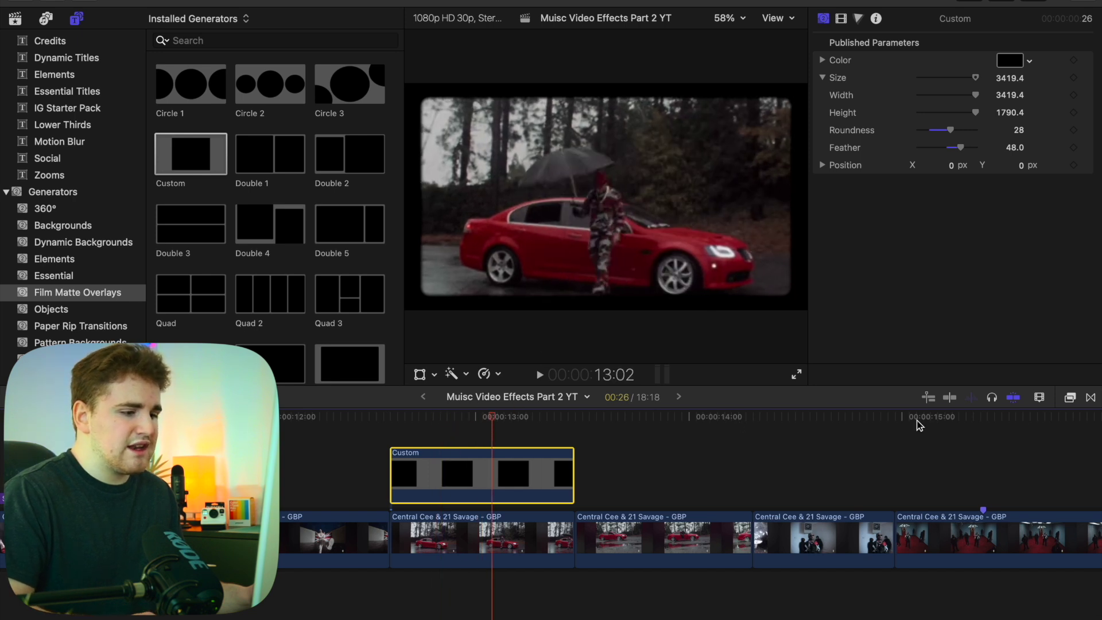
Apply the Channel Blur effect from The Ultimate Bundle to the fifth clip, beneath the Custom matte.
left_click(1068, 397)
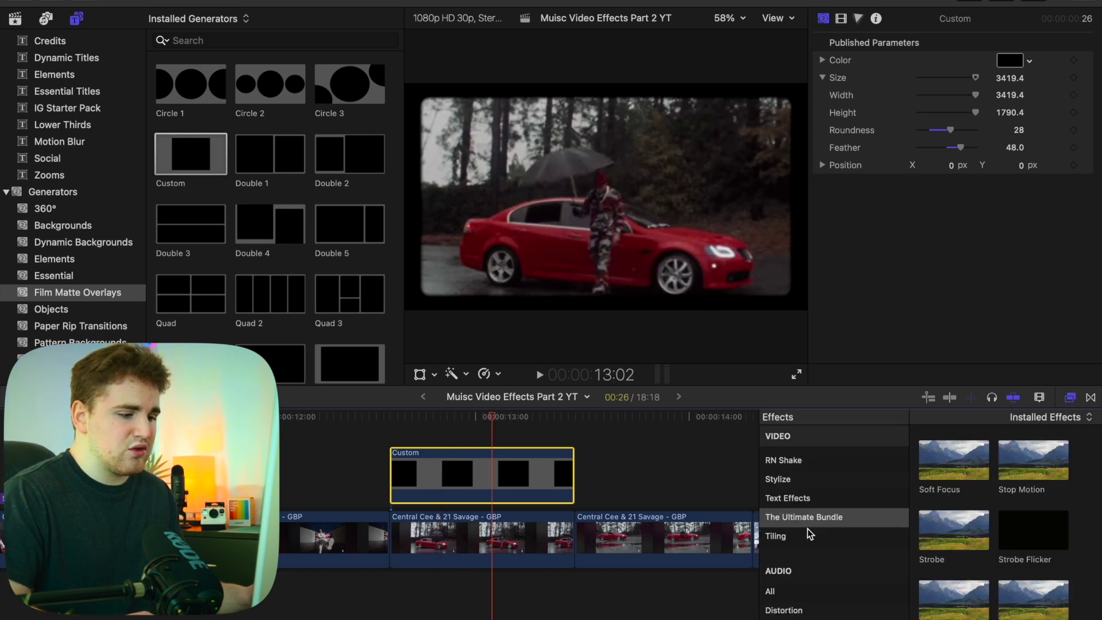
scroll(1010, 533, "up", 10)
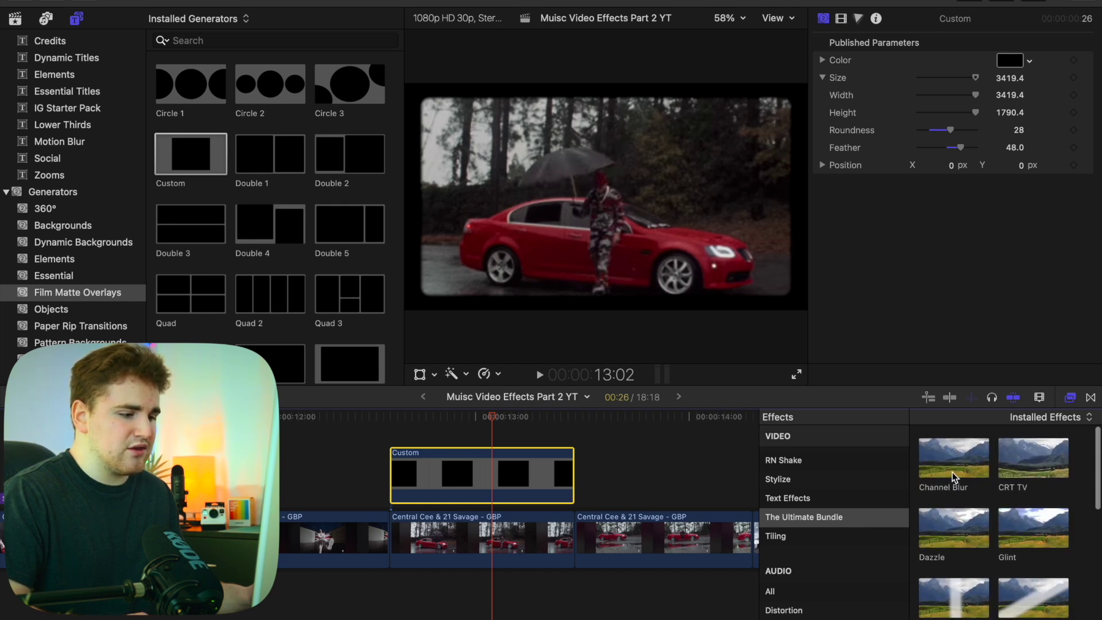
left_click_drag(951, 472, 491, 529)
left_click(1069, 397)
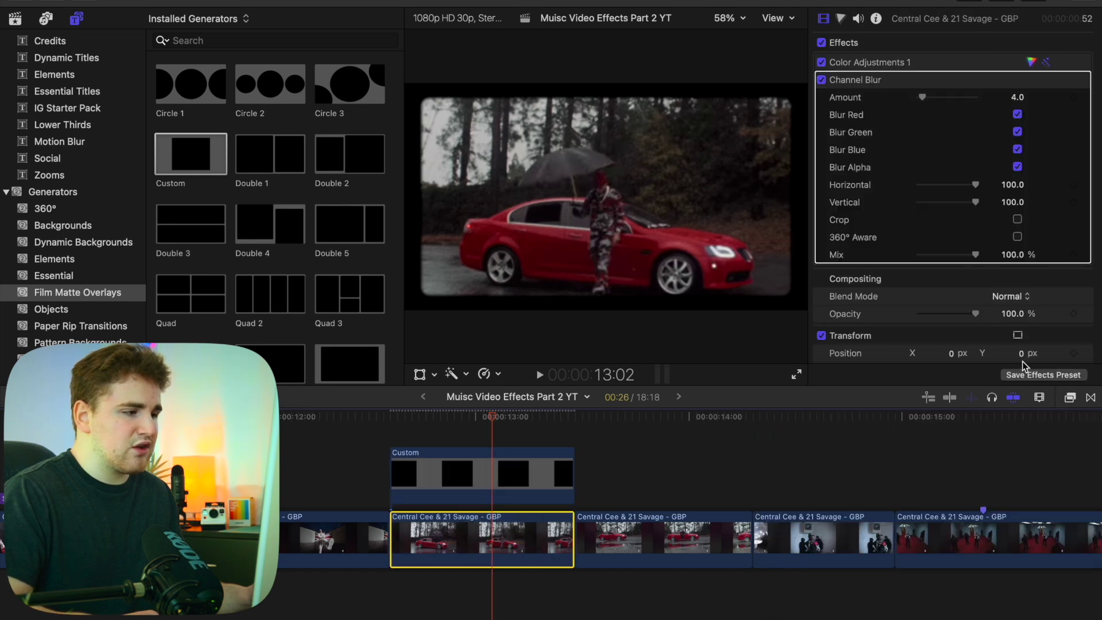
Limit the fifth clip's Channel Blur to red by disabling alpha, blue and green, and set its amount to 64.
left_click(727, 18)
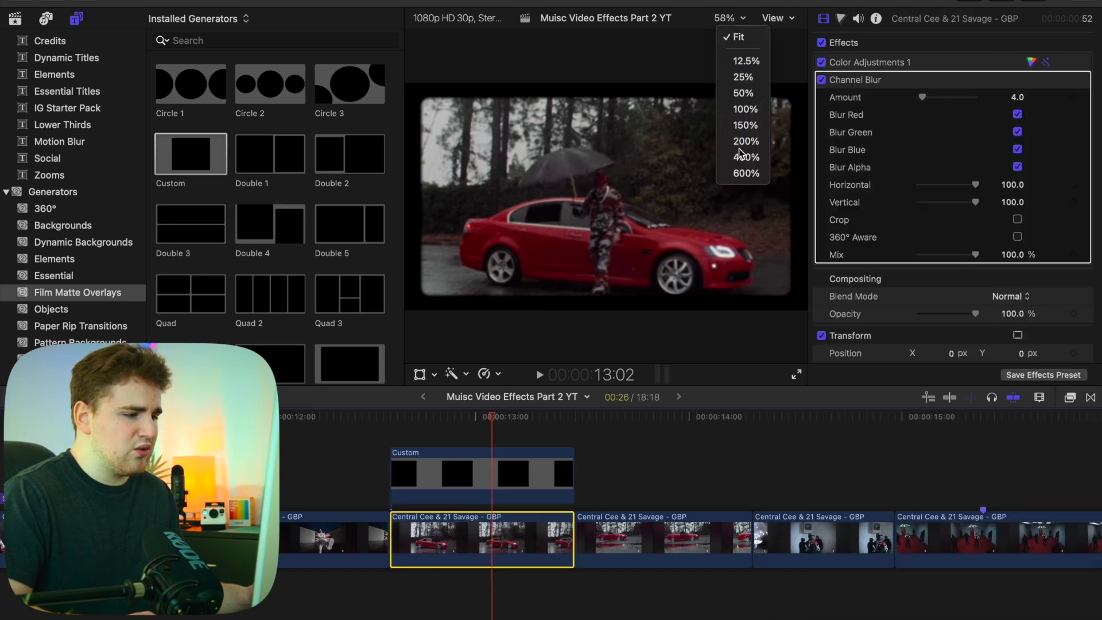
left_click(742, 141)
scroll(783, 197, "down", 3)
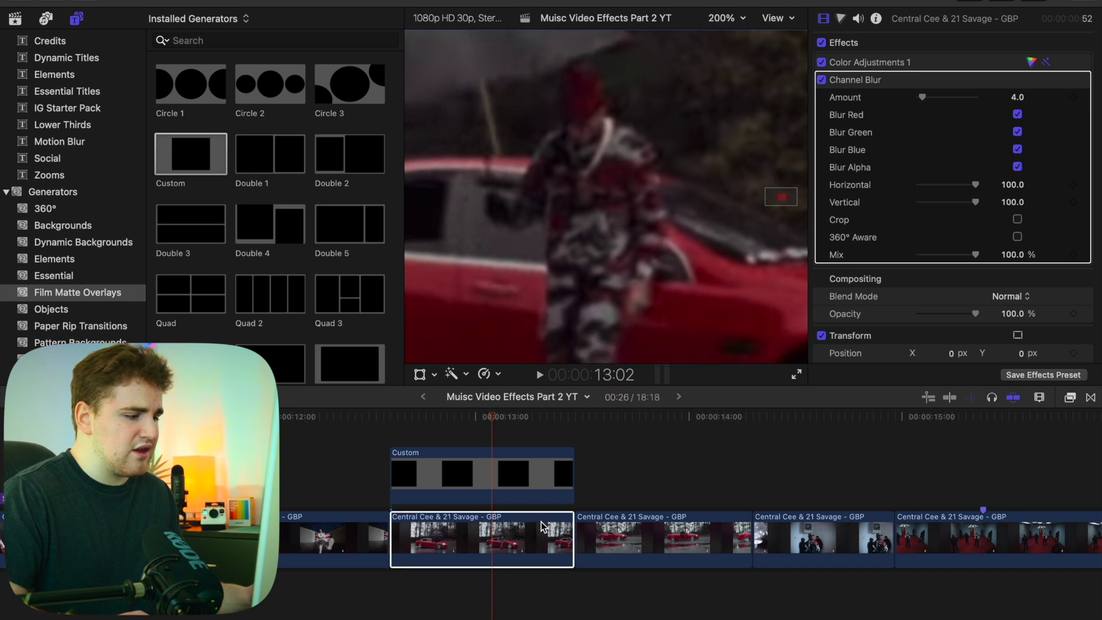
left_click(1017, 167)
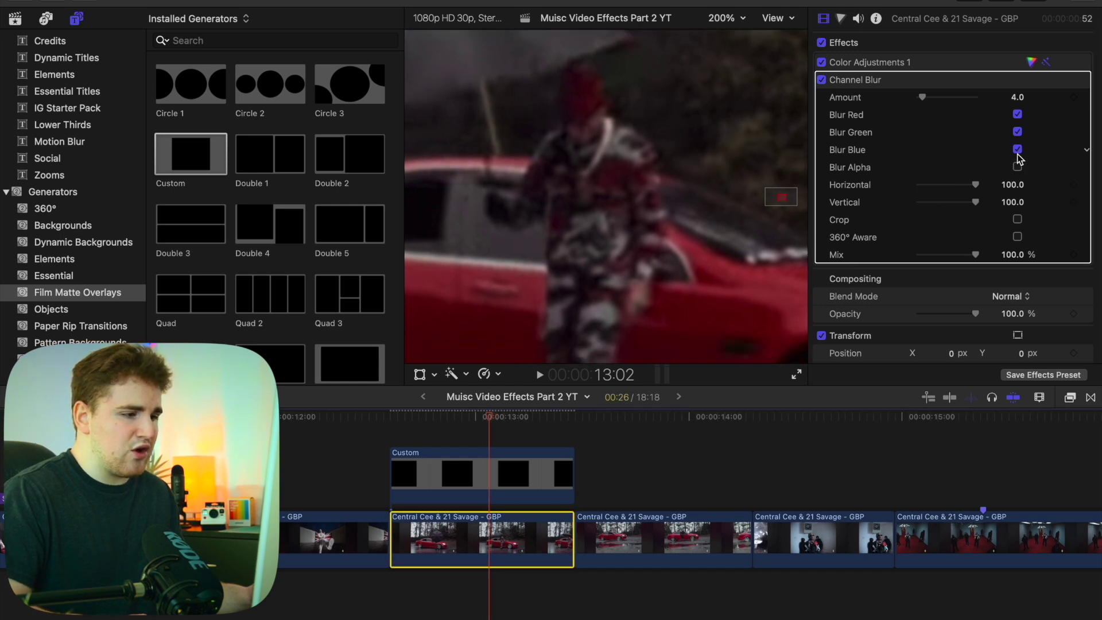
left_click(1016, 150)
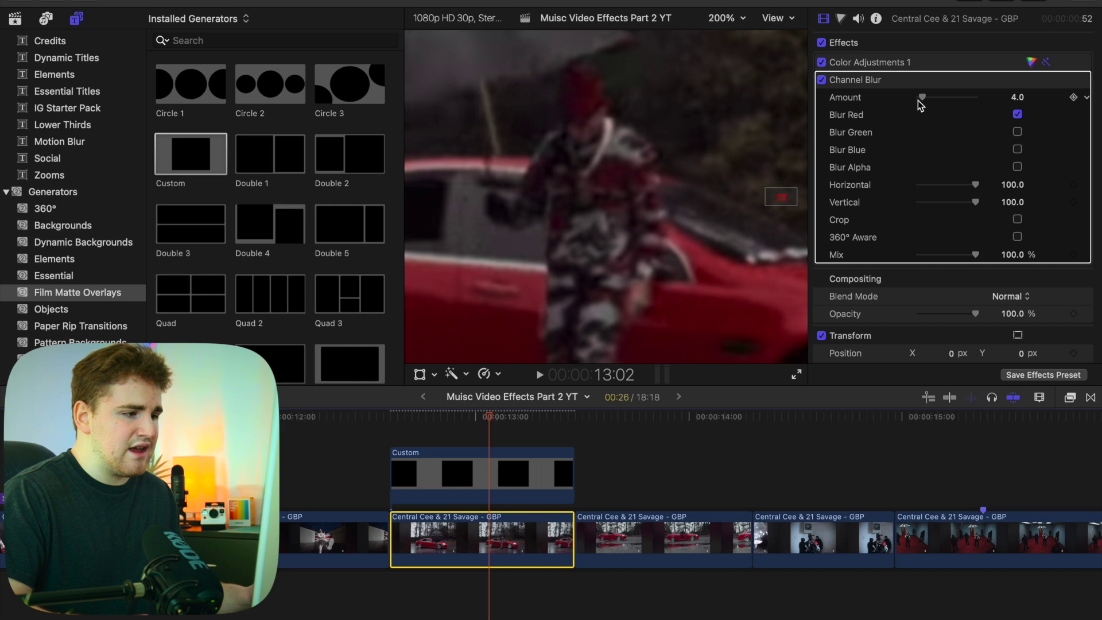
left_click_drag(923, 99, 988, 101)
Compare the car's outline with Channel Blur turned off and back on.
left_click_drag(767, 194, 763, 195)
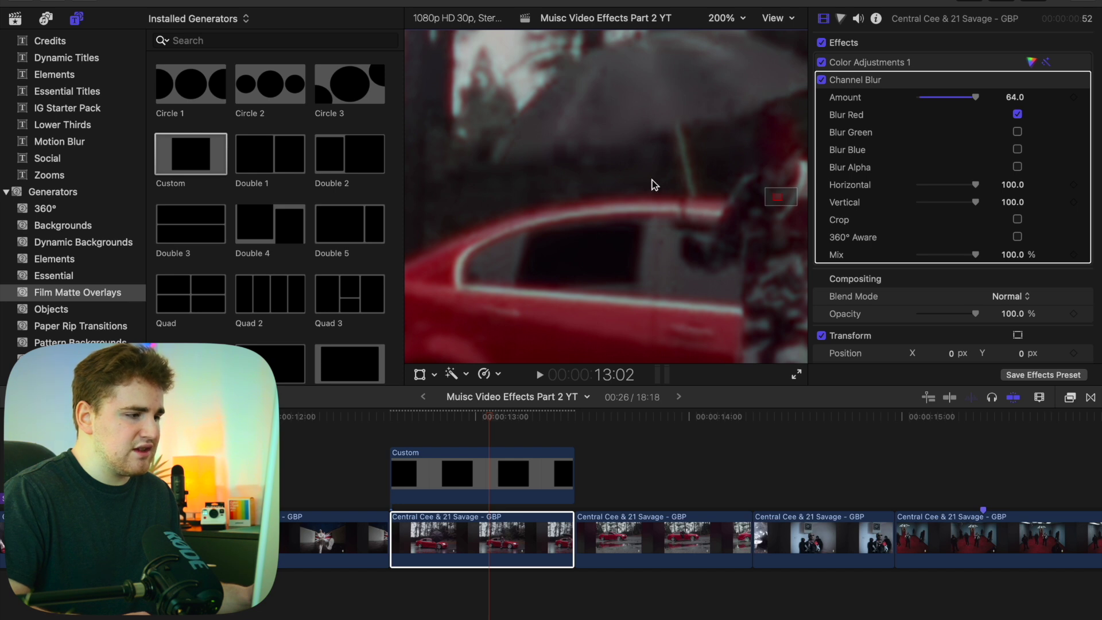
left_click(821, 80)
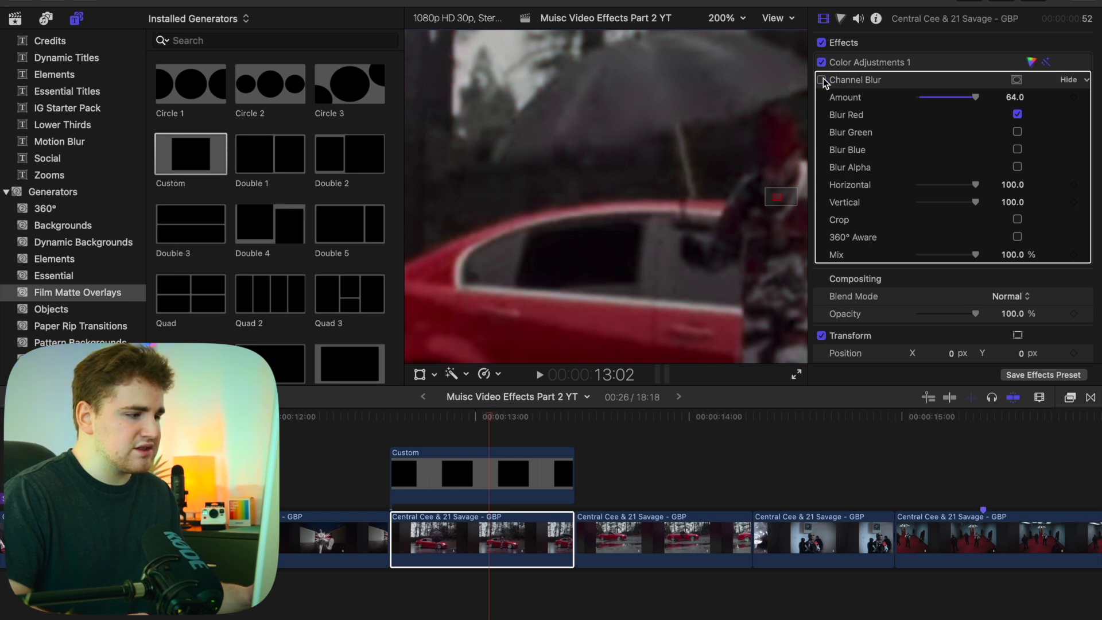
left_click(822, 80)
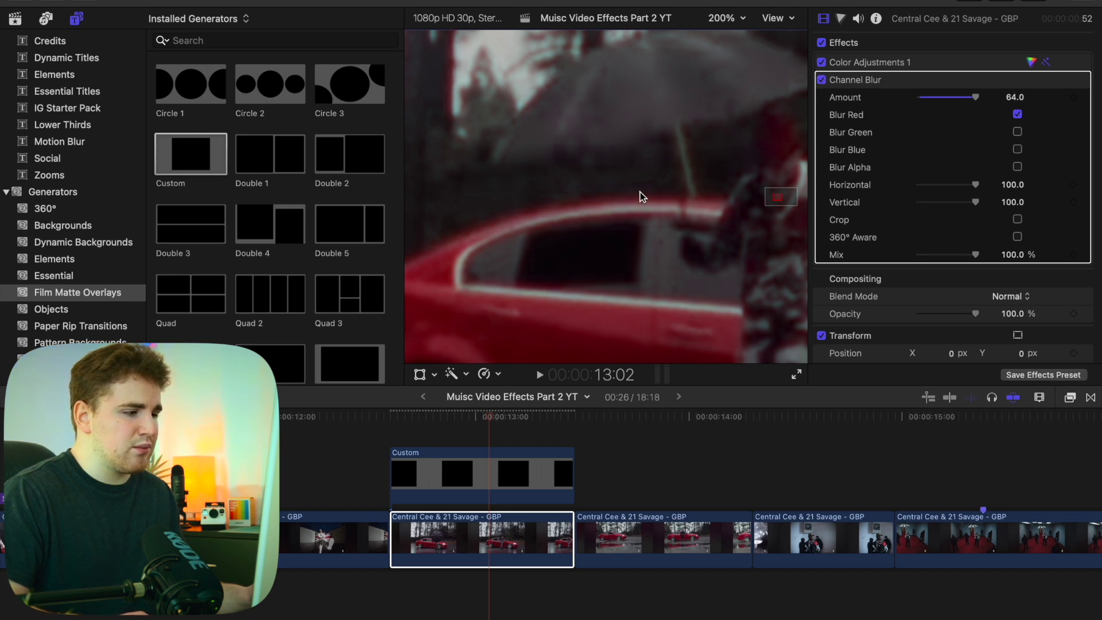
left_click(726, 18)
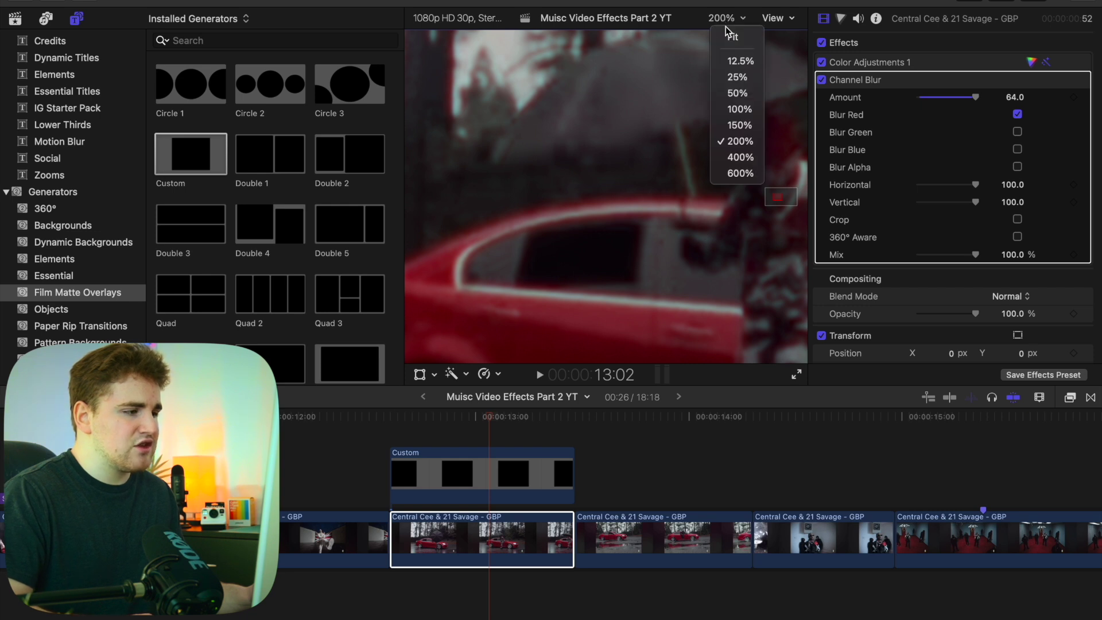
left_click(735, 36)
Apply the Pro Mist Filter effect from The Ultimate Bundle to the fifth clip.
left_click(491, 434)
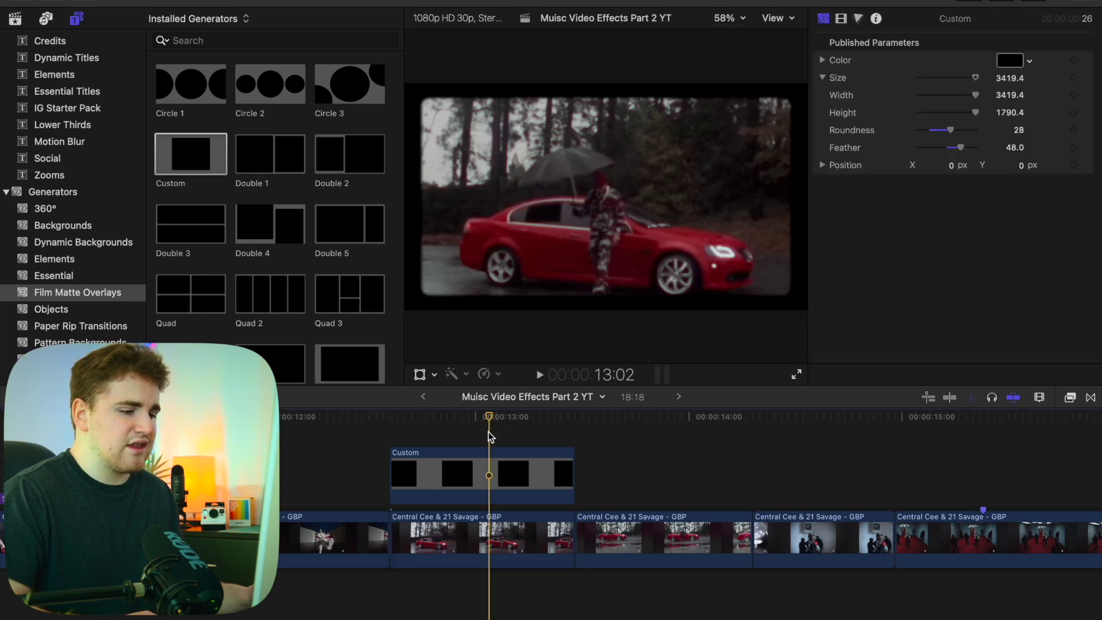
left_click(1070, 398)
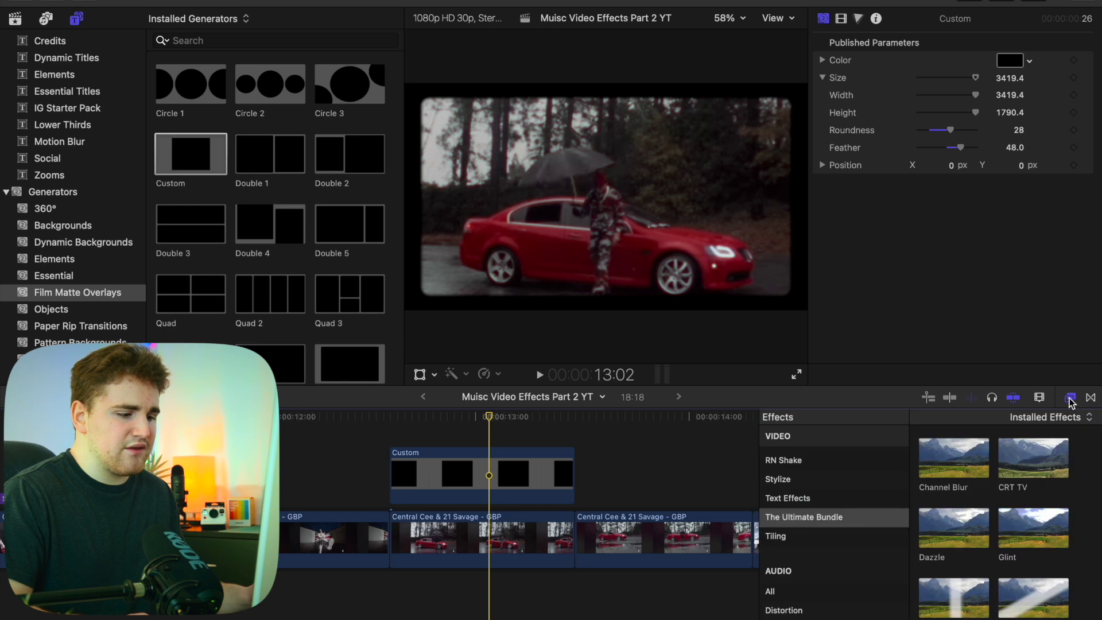
scroll(1065, 557, "down", 5)
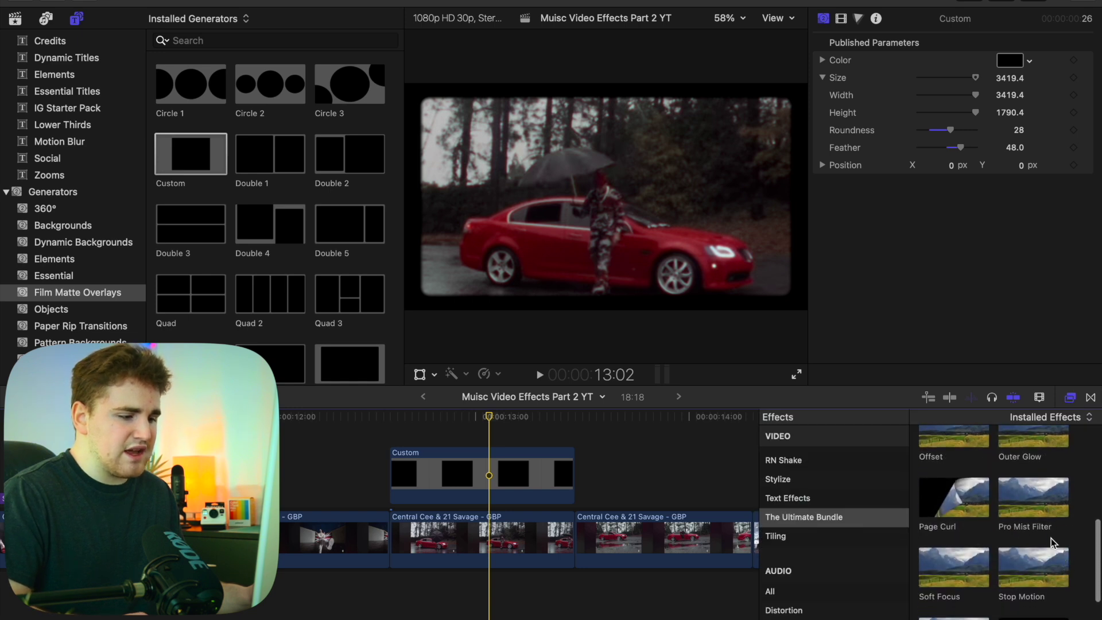
left_click_drag(1045, 501, 548, 539)
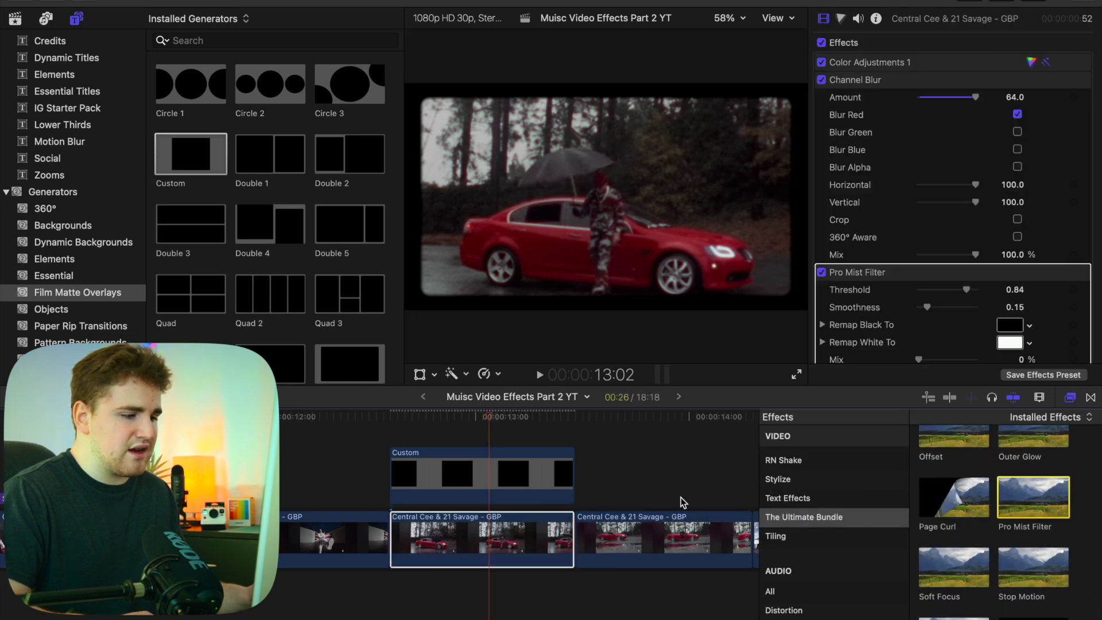
left_click(1067, 398)
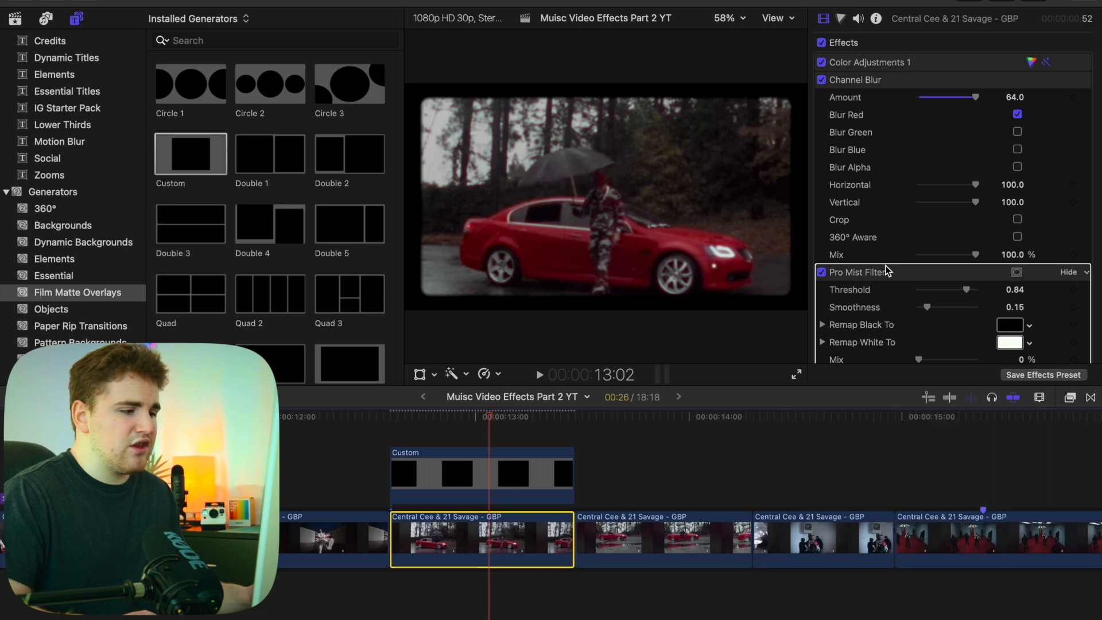
Lower the Pro Mist Filter's threshold to 0.14 and preview the glow up to 13:06.
scroll(892, 267, "down", 3)
scroll(893, 265, "down", 1)
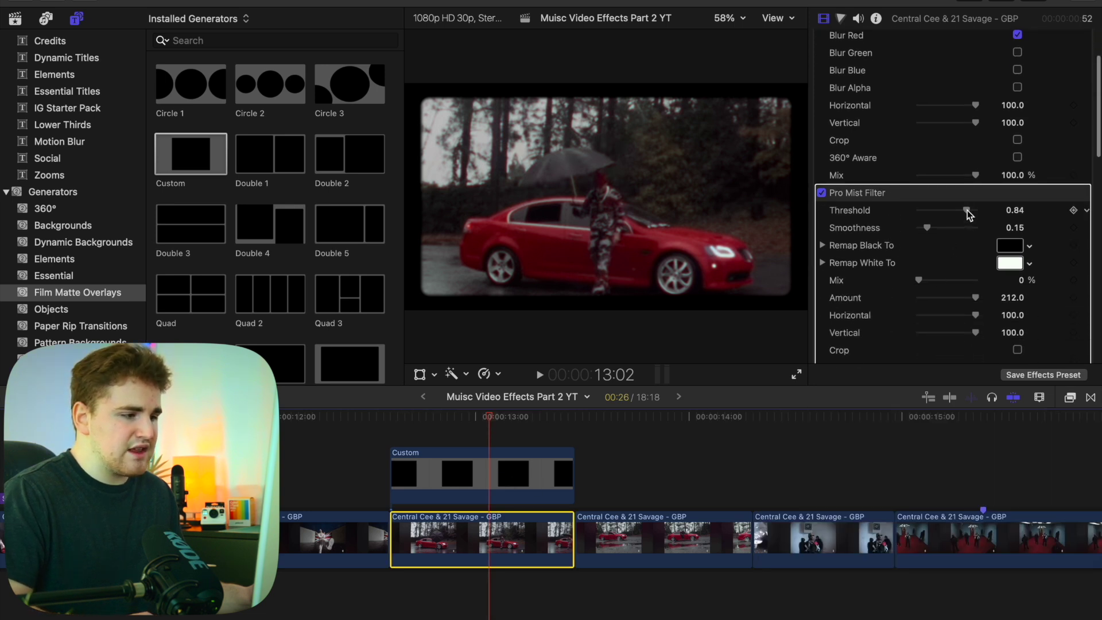
left_click_drag(967, 211, 926, 212)
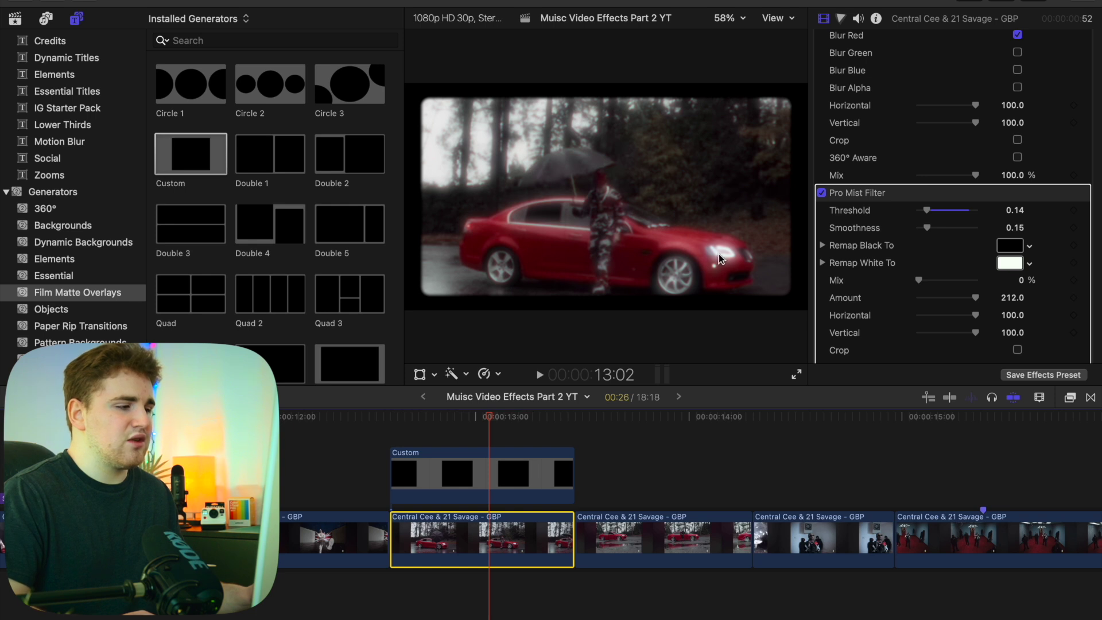
left_click_drag(490, 420, 521, 421)
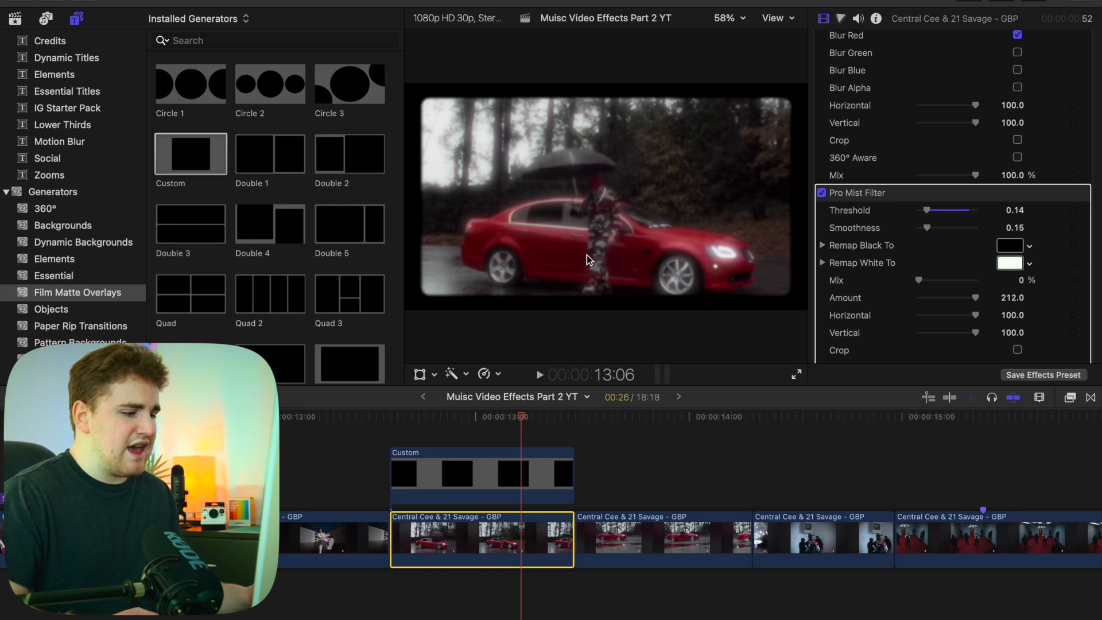
Search all video effects for "glory", apply Glory to the sixth clip, and clear the search.
left_click(612, 440)
scroll(596, 430, "right", 3)
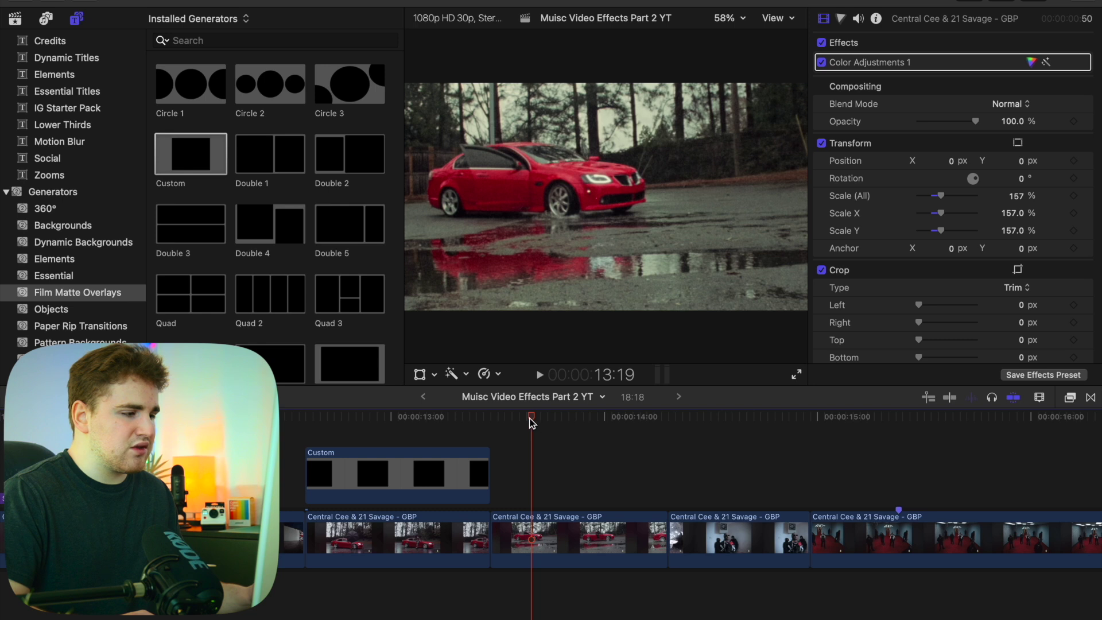
left_click_drag(531, 422, 564, 424)
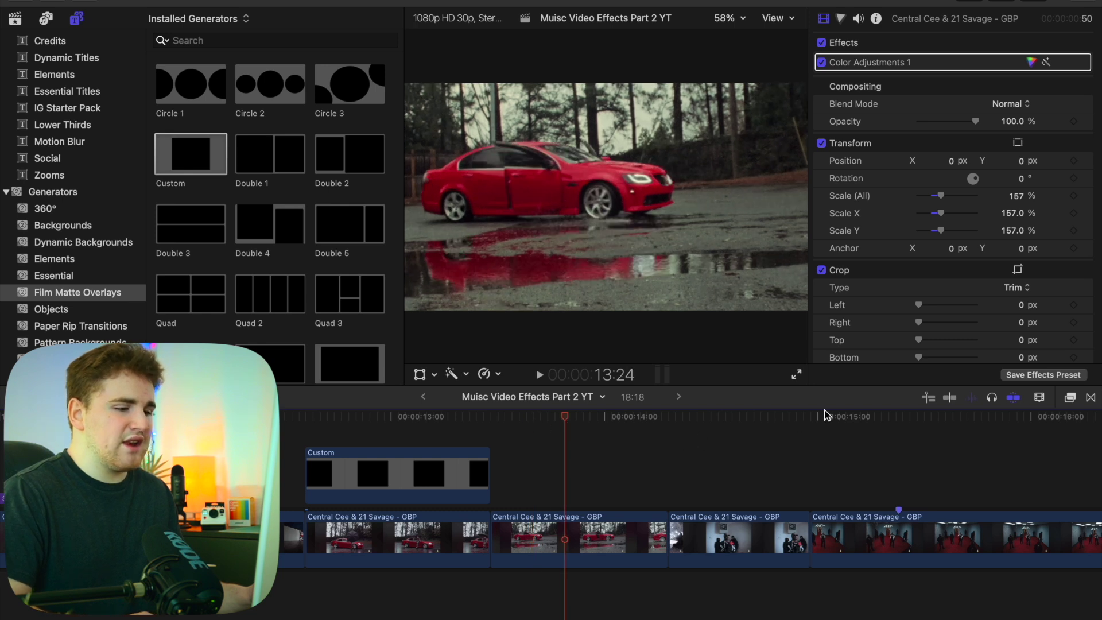
left_click(1069, 397)
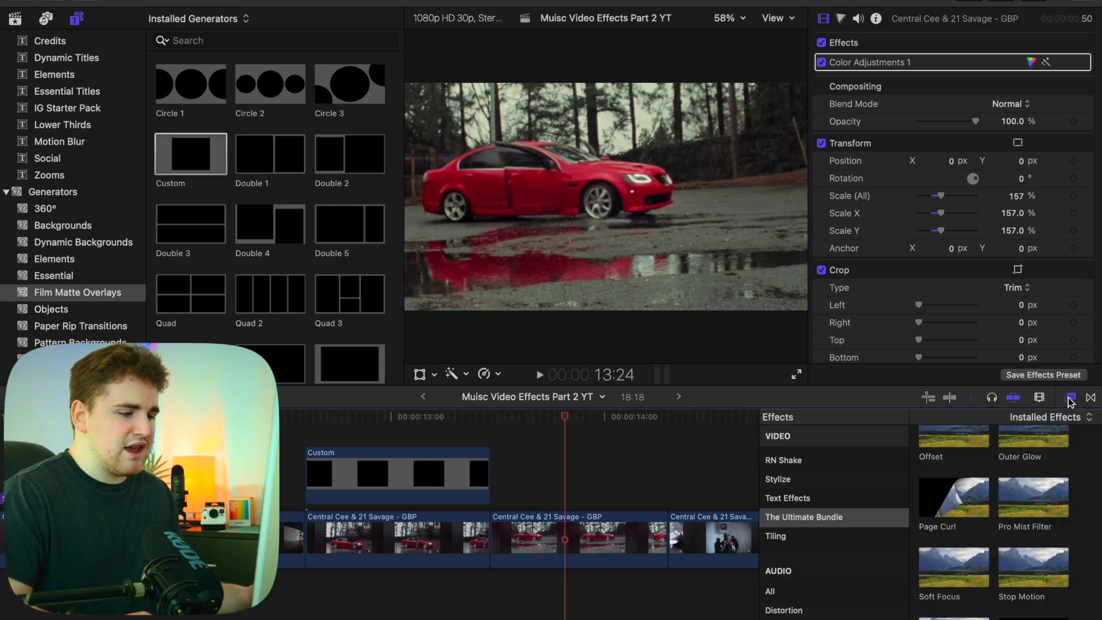
scroll(843, 481, "up", 10)
left_click(810, 491)
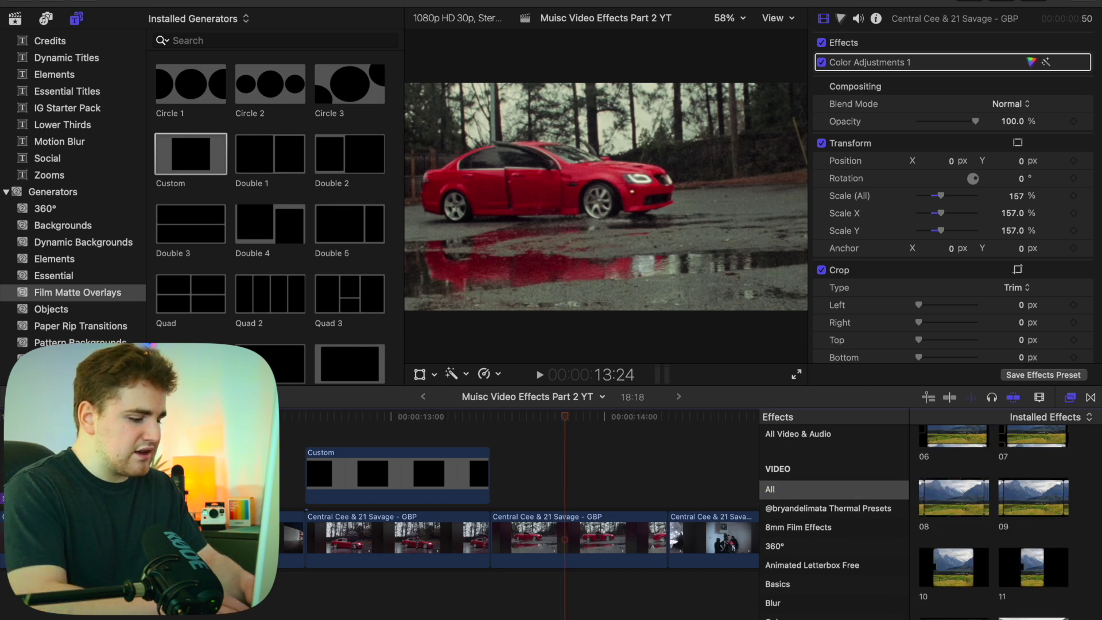
type("glory")
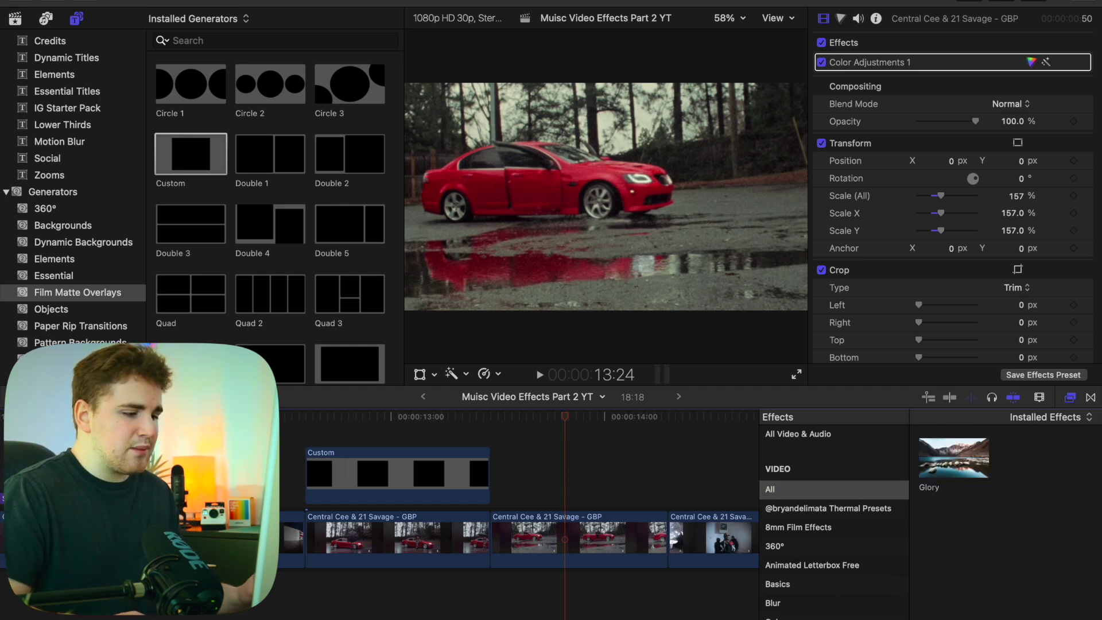
left_click_drag(957, 470, 625, 532)
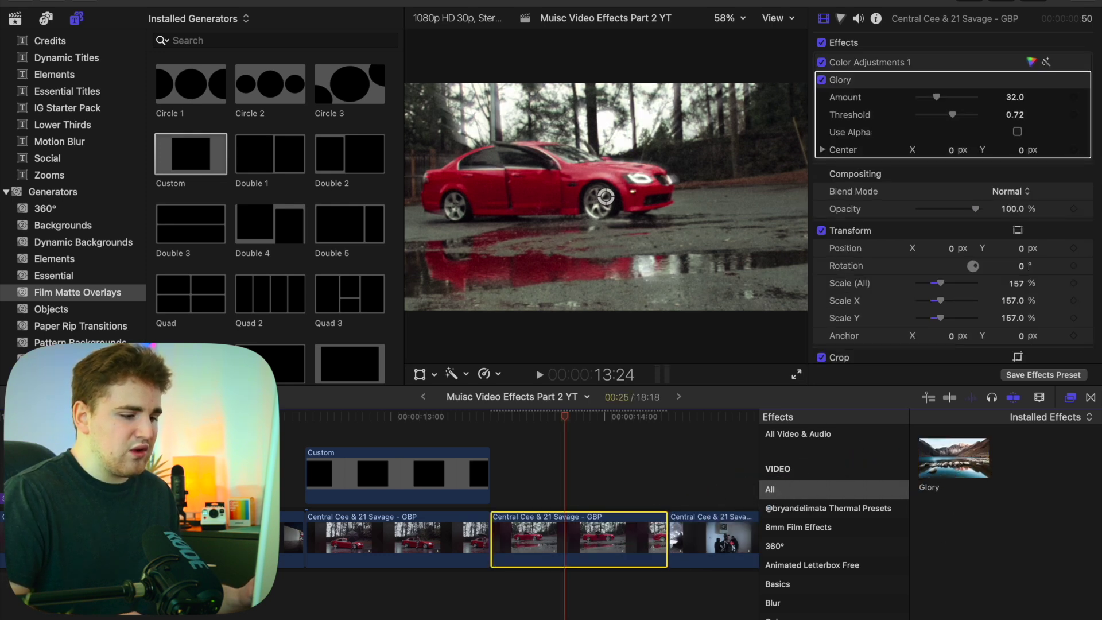
left_click(1085, 617)
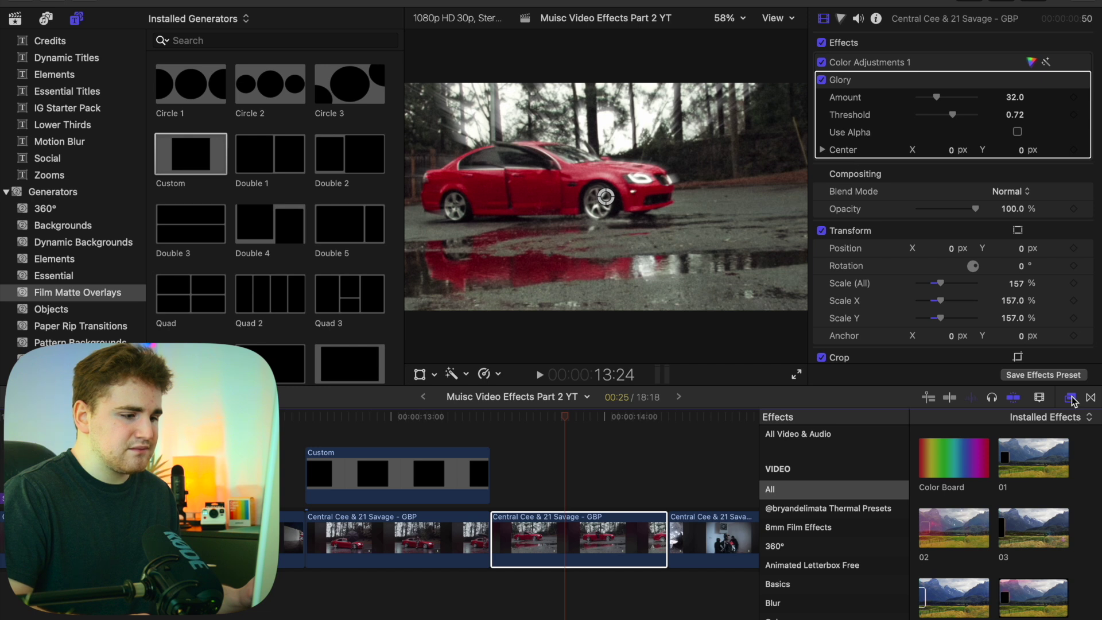
left_click(1071, 398)
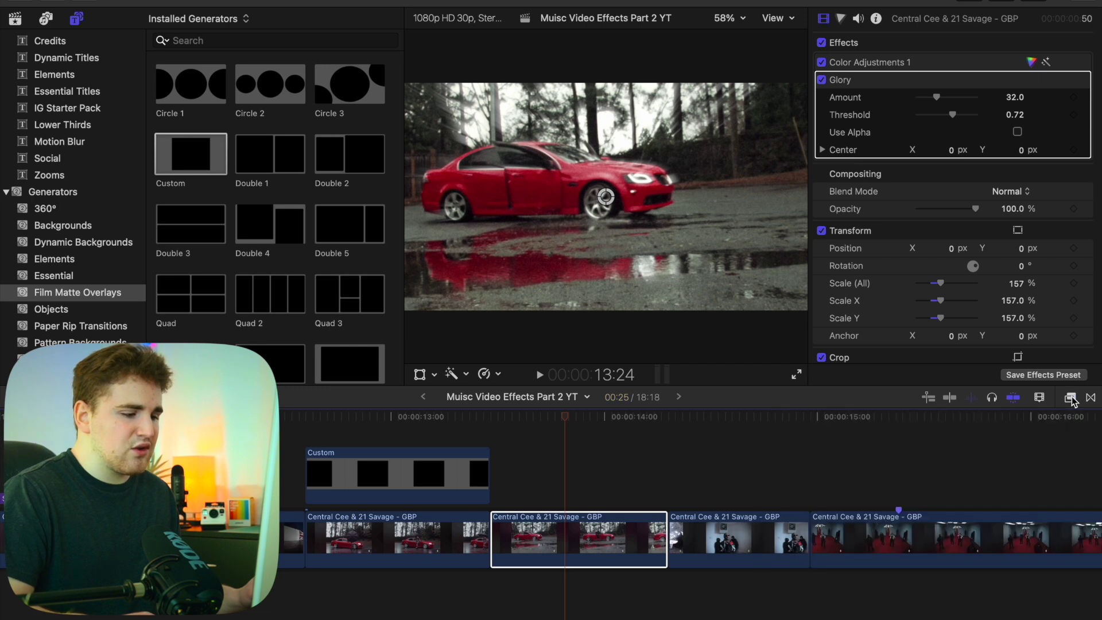
Set the sixth clip's Glory amount to 70.19 and threshold to 0.59, with its center at X 0.19, Y 0.31.
left_click(607, 526)
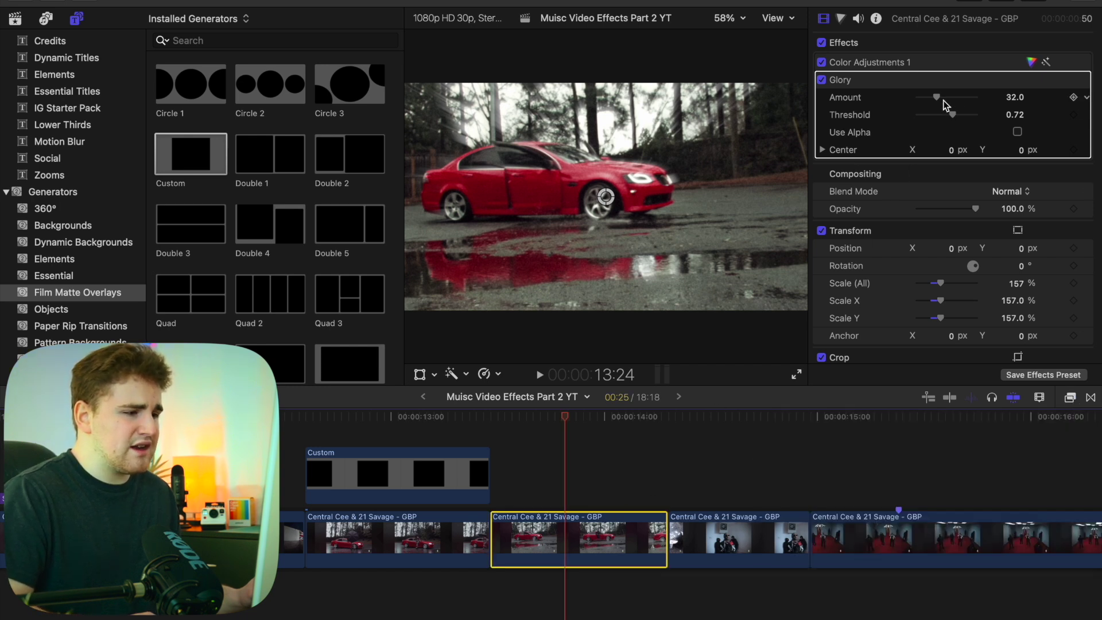
left_click_drag(938, 97, 959, 101)
left_click_drag(606, 197, 629, 116)
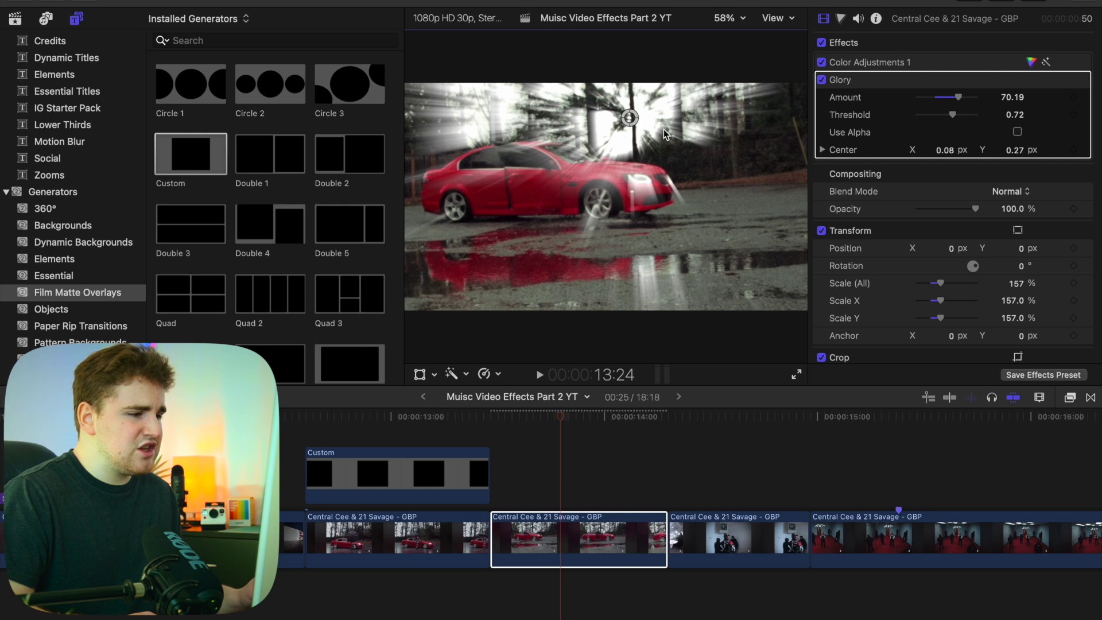
left_click_drag(956, 114, 944, 120)
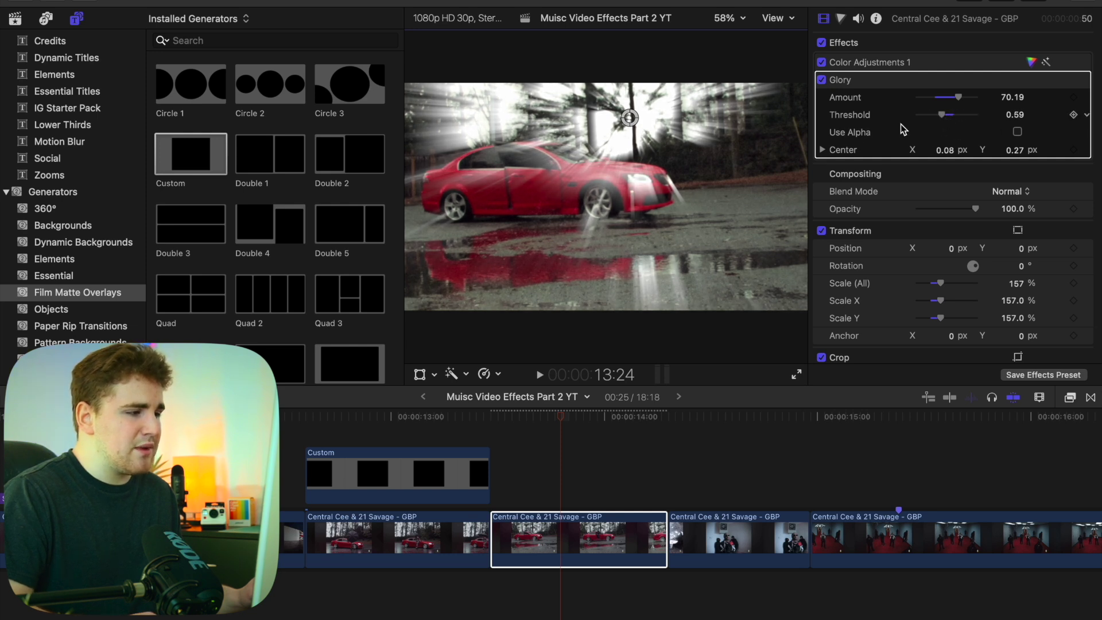
left_click_drag(629, 117, 659, 105)
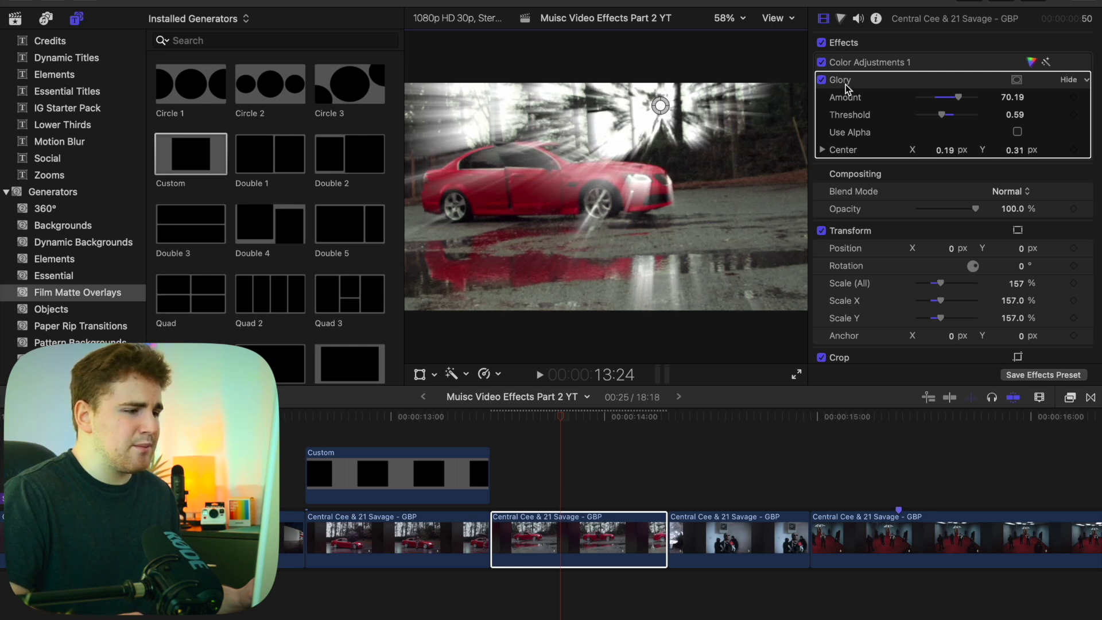
Reorder the sixth clip's effects so Glory sits above Color Adjustments 1, and preview the light rays back to 13:19.
left_click_drag(847, 81, 852, 54)
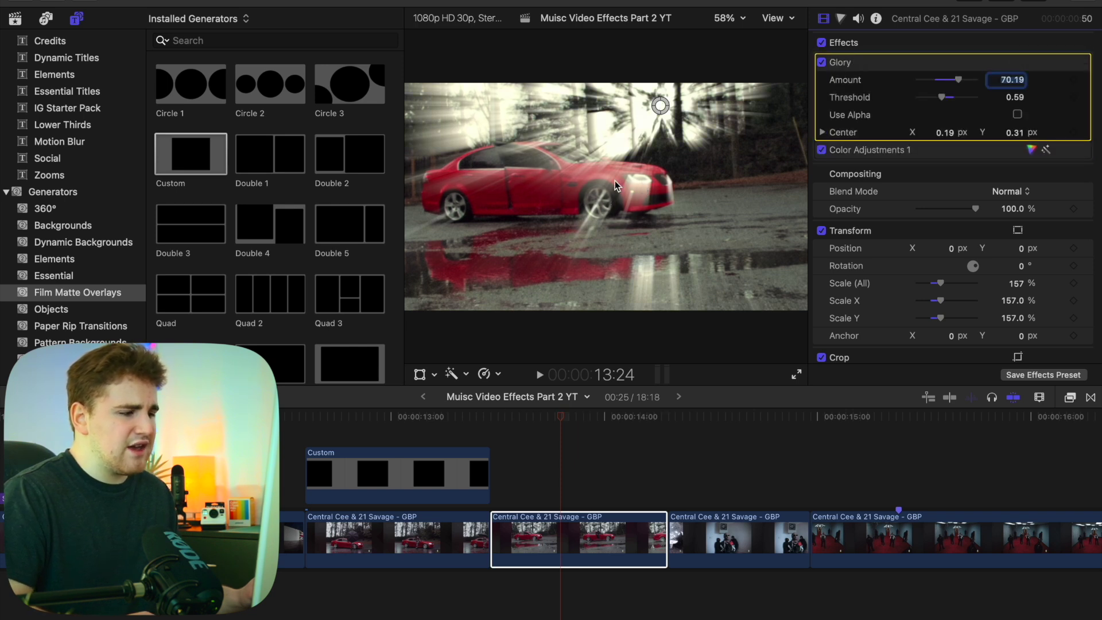
left_click_drag(563, 420, 528, 436)
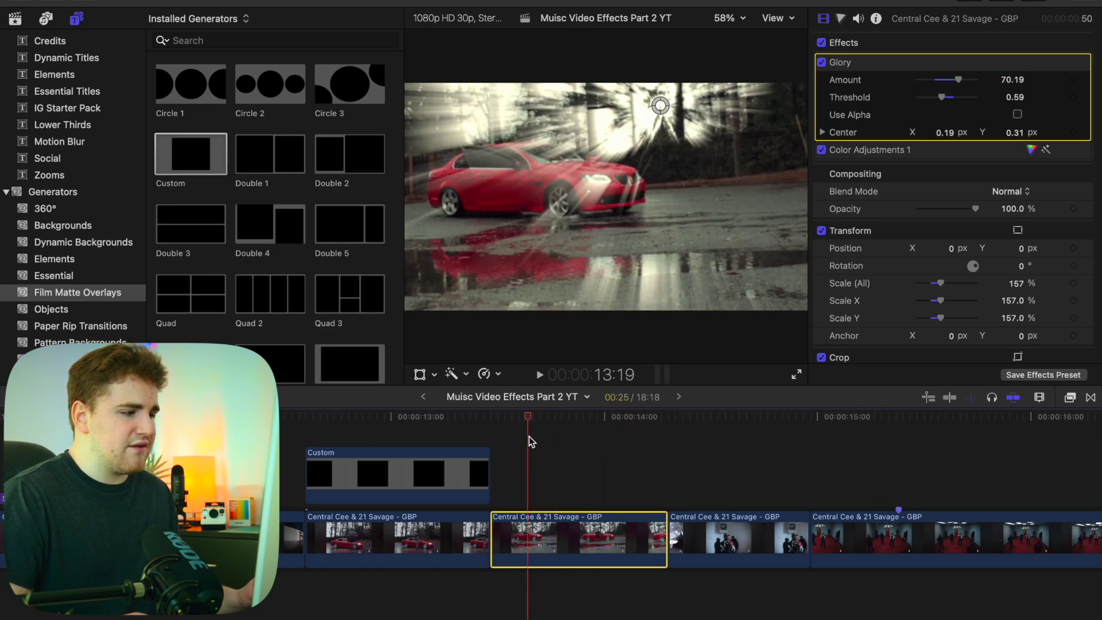
Add an object tracker to the seventh clip, with the playhead at 14:17.
scroll(547, 439, "right", 3)
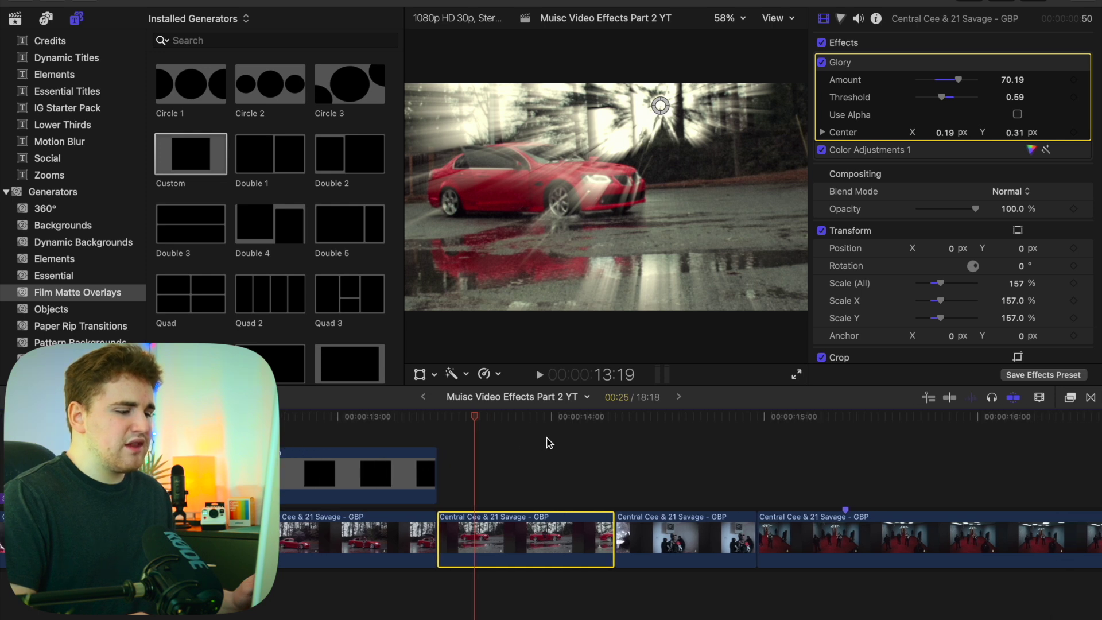
left_click(641, 481)
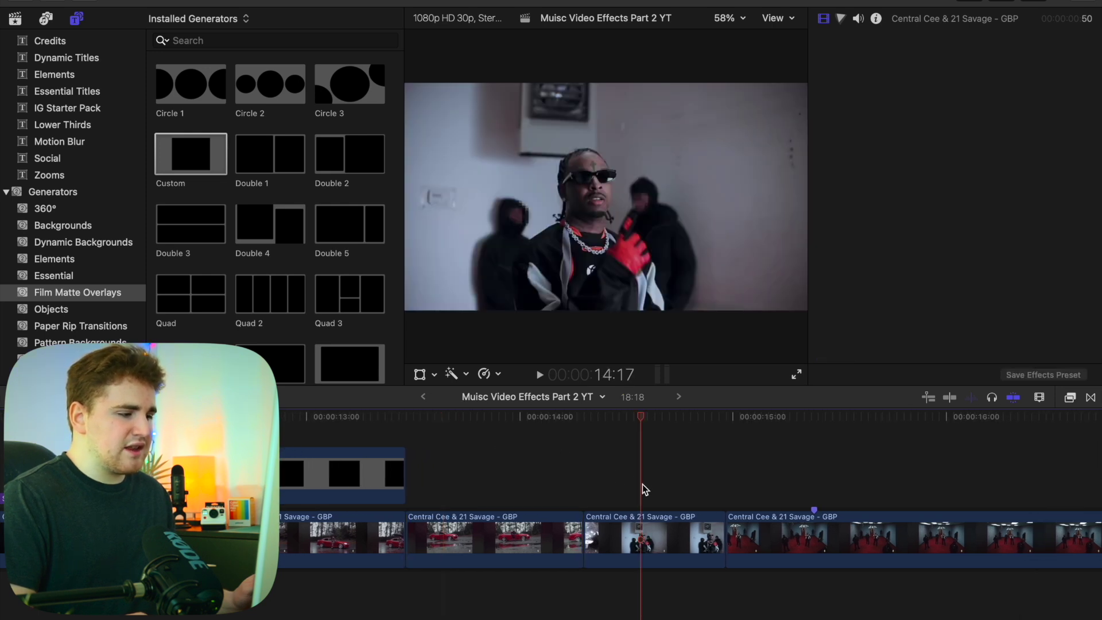
left_click(630, 529)
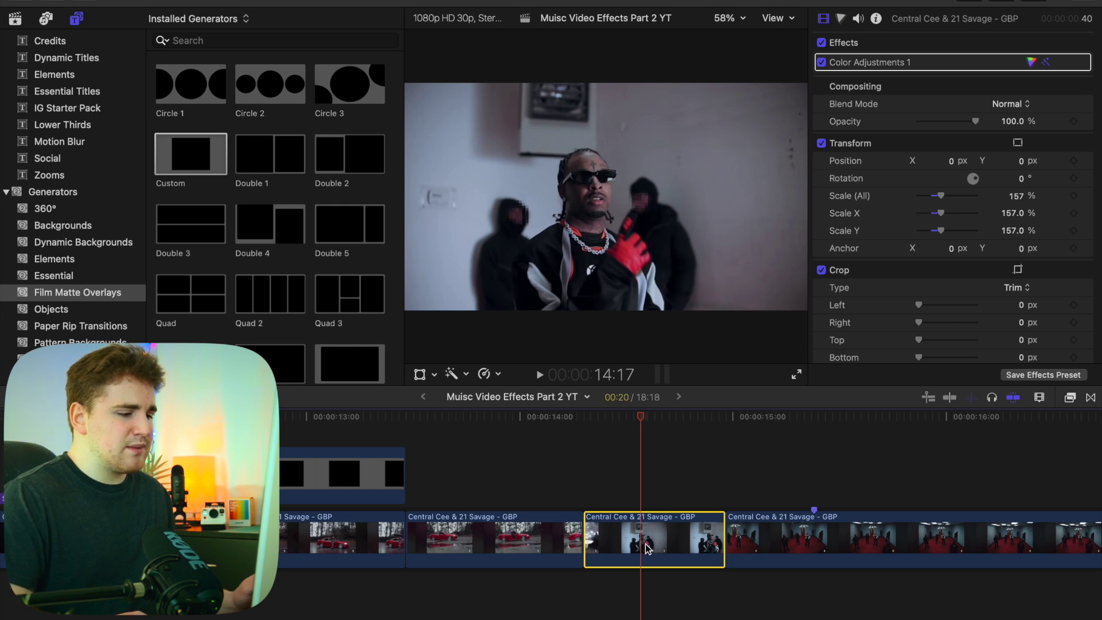
scroll(867, 222, "down", 10)
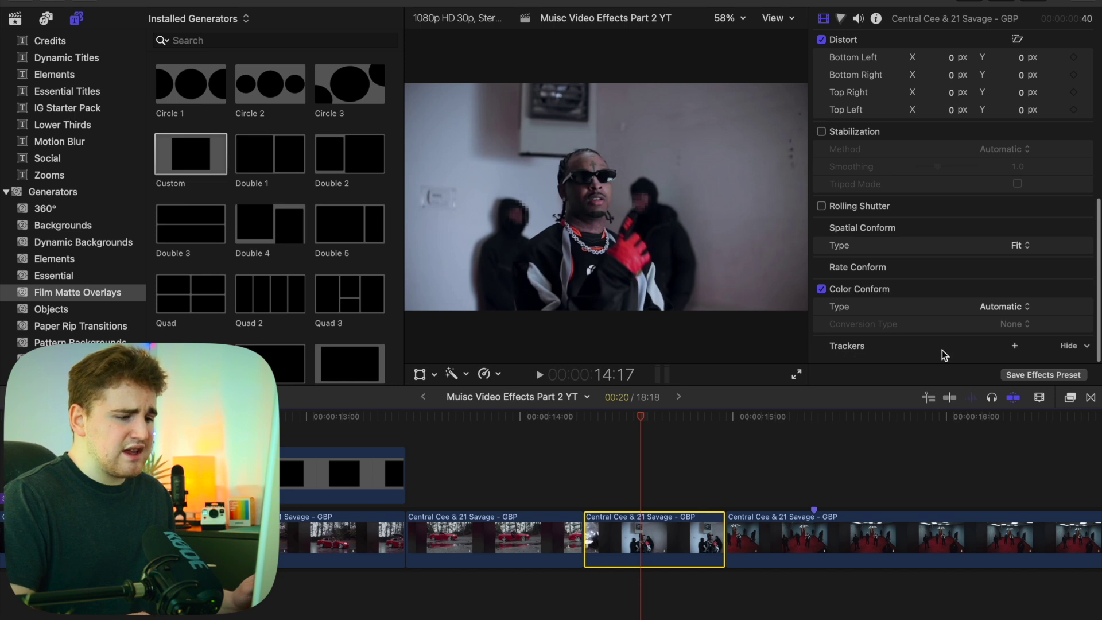
left_click(1015, 346)
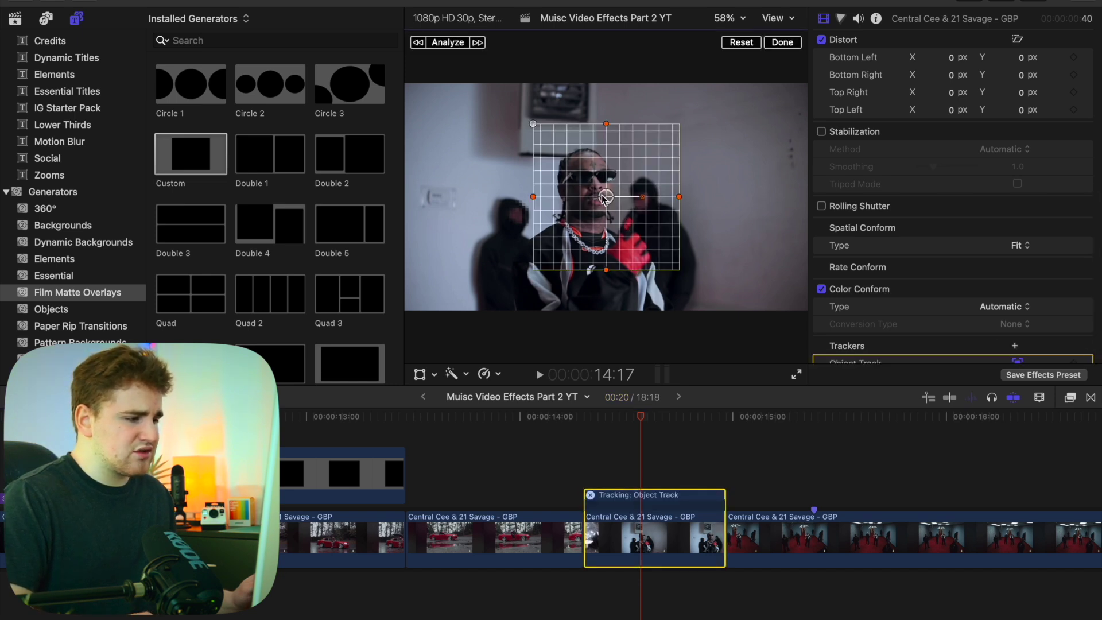
Fit the tracking grid around the face of the man in sunglasses, analyze the motion and finish tracking.
left_click_drag(606, 197, 591, 185)
left_click_drag(520, 189, 549, 186)
left_click_drag(595, 114, 597, 142)
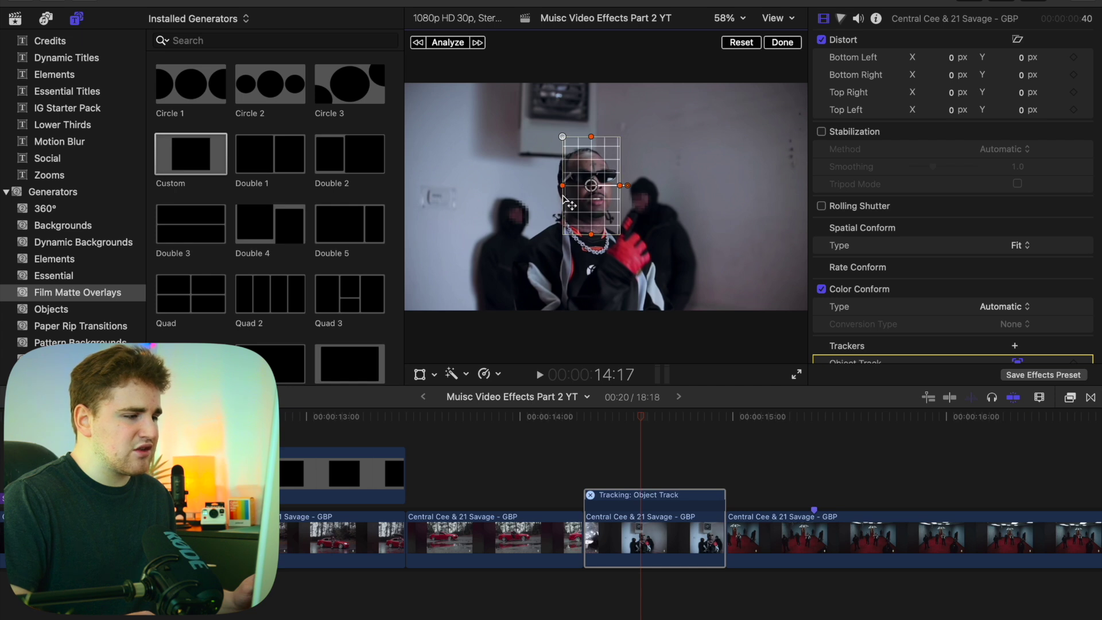
left_click_drag(593, 187, 596, 184)
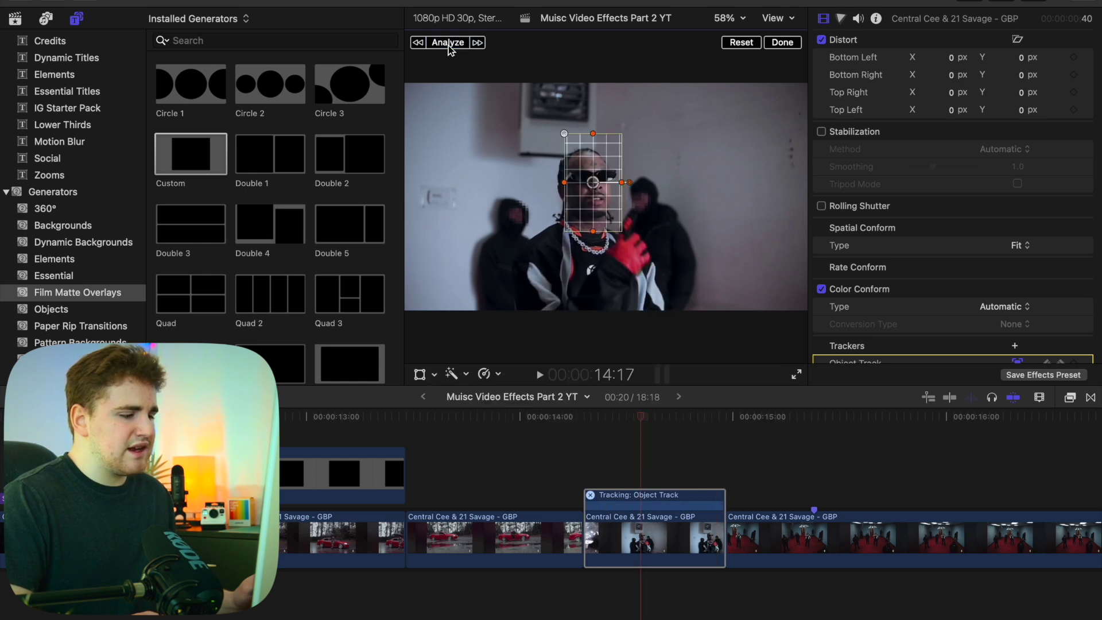
left_click(784, 46)
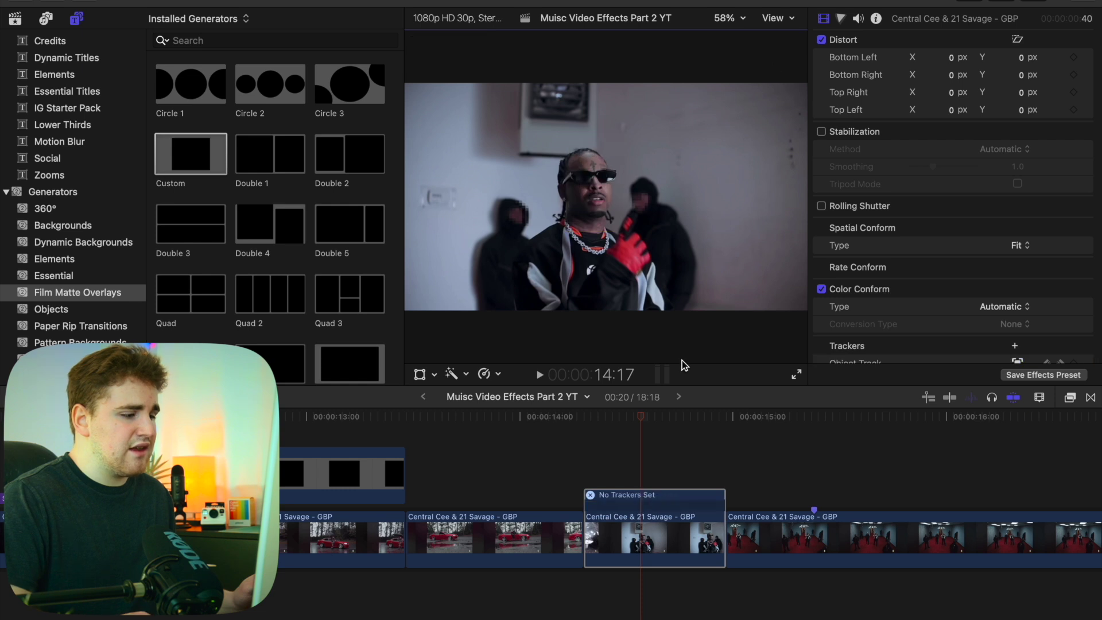
Place the Shapes generator from Elements above the seventh clip and trim it to end at 14:29 with that clip.
left_click_drag(643, 426, 630, 425)
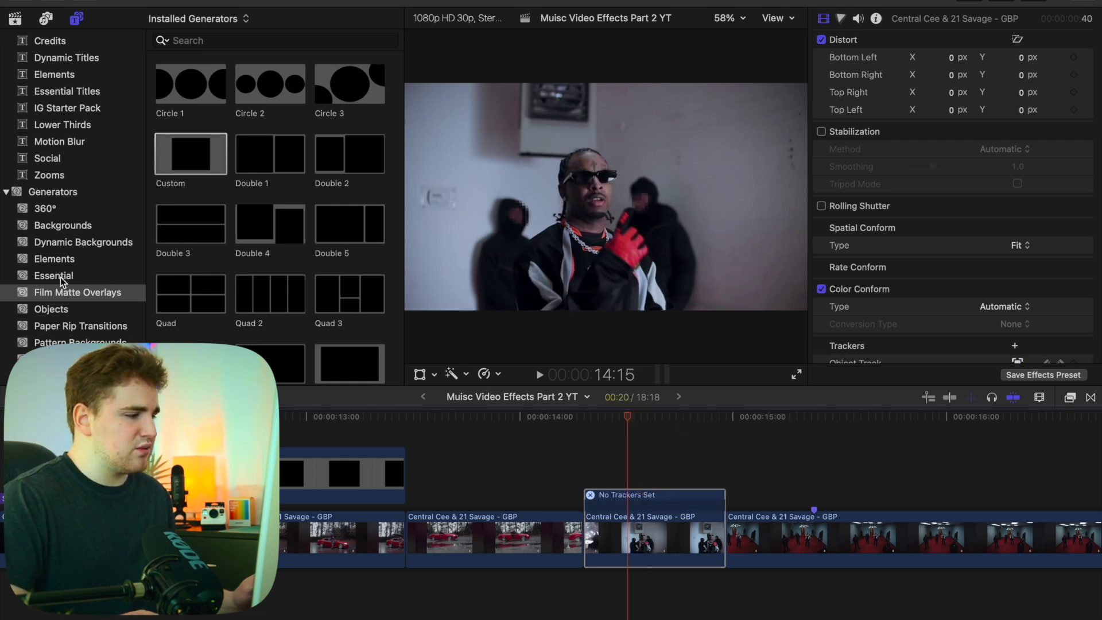
scroll(65, 274, "up", 1)
scroll(64, 273, "down", 1)
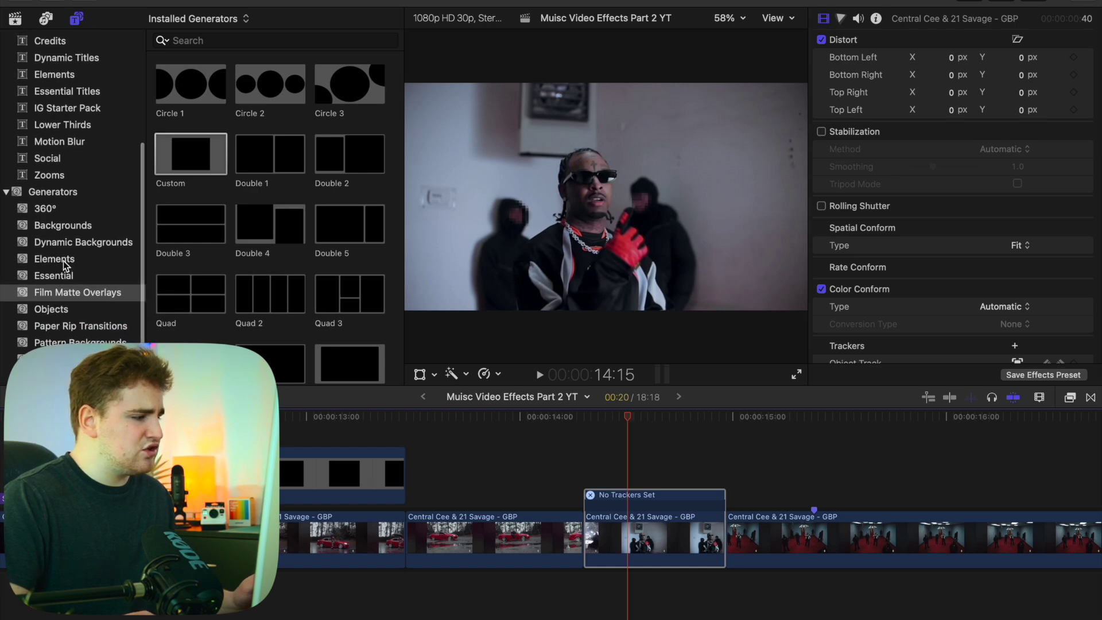
left_click(63, 260)
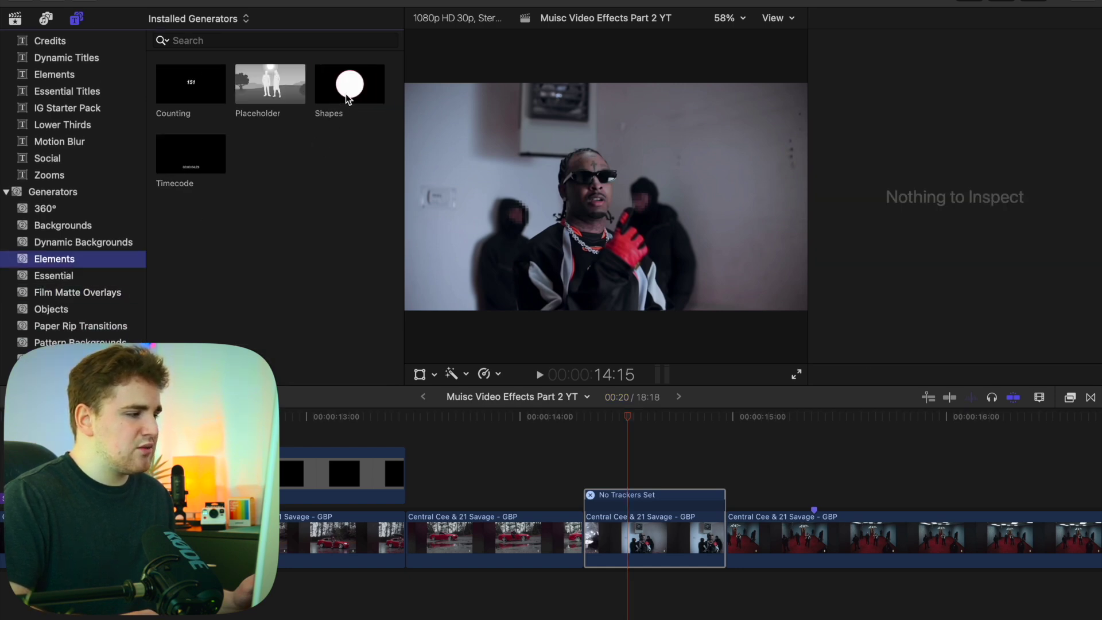
left_click_drag(346, 94, 588, 453)
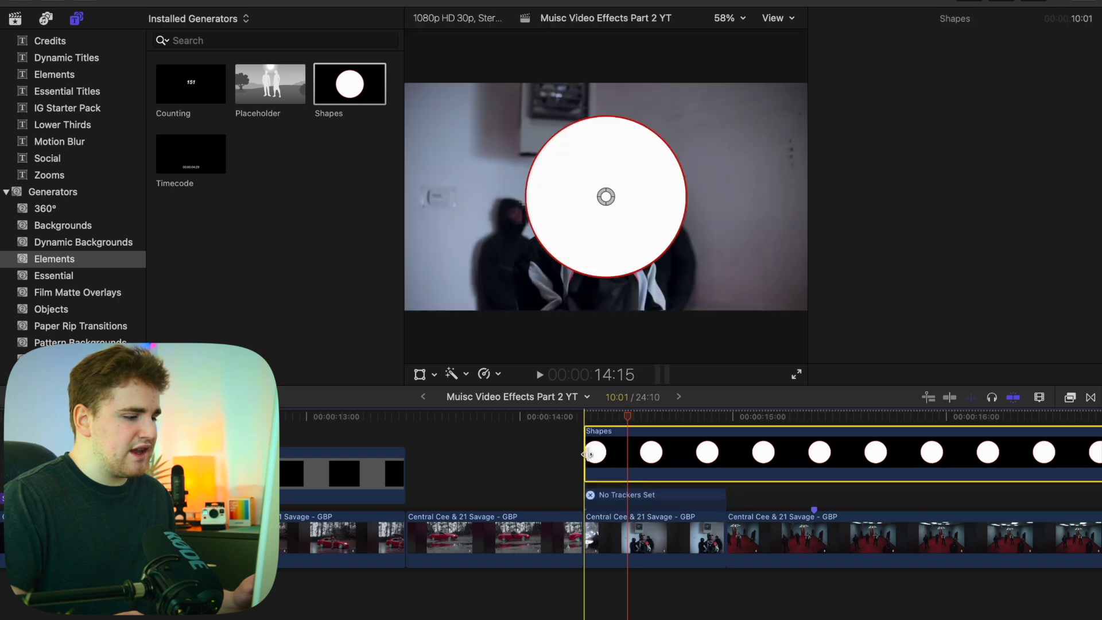
left_click(727, 442)
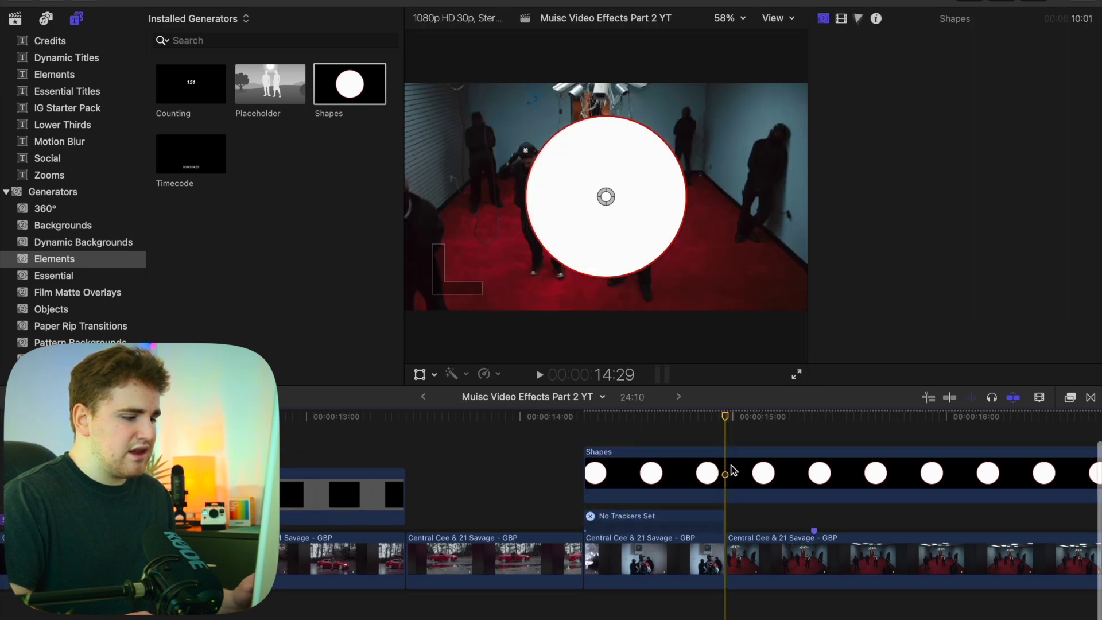
left_click(733, 470)
key("alt+bracketright")
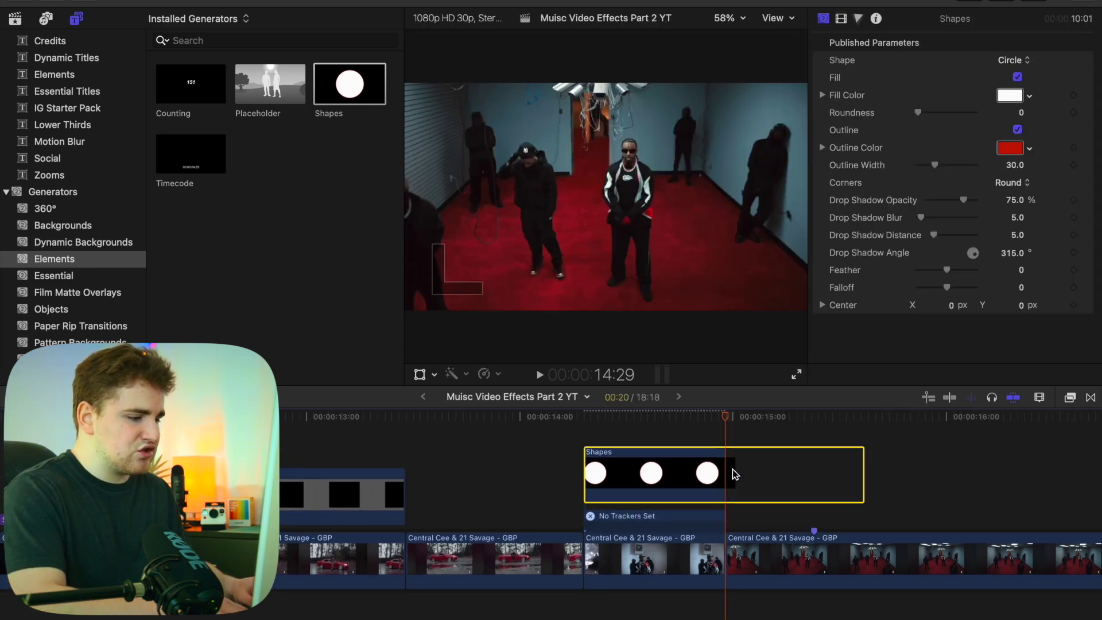
Turn the shape into an unfilled square with an outline width of 40.1 and a roundness of 19.04.
left_click(658, 459)
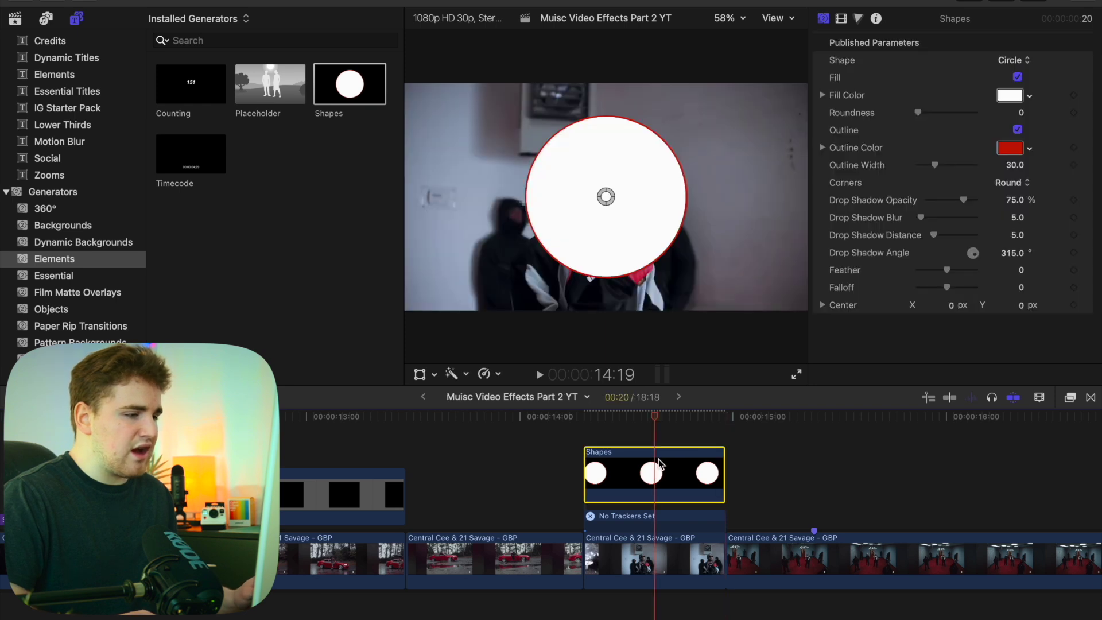
left_click(1004, 63)
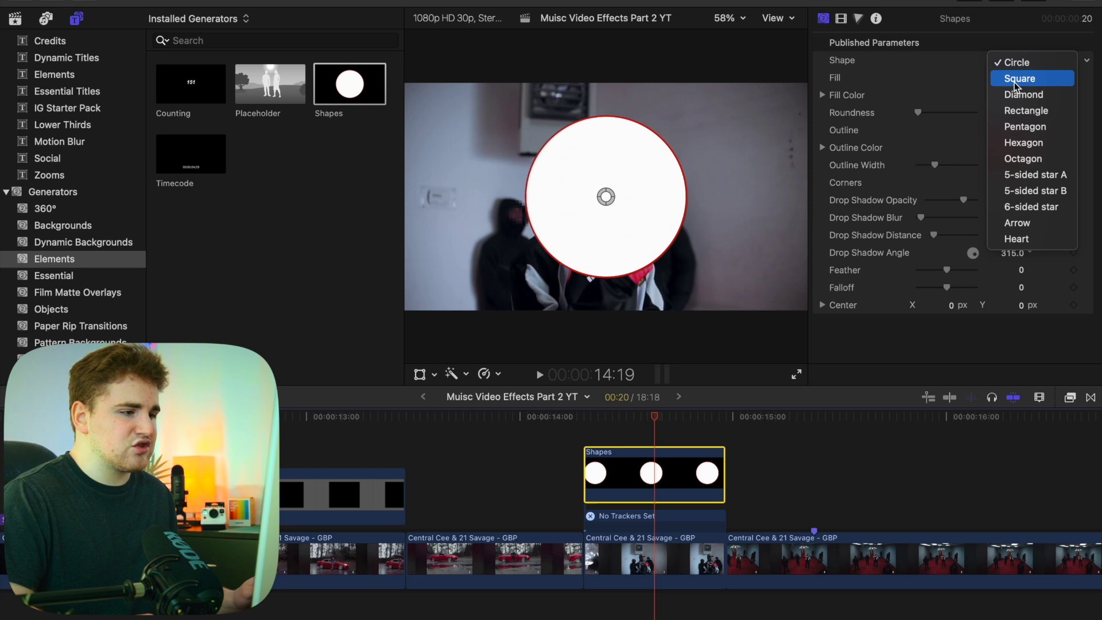
left_click(1014, 81)
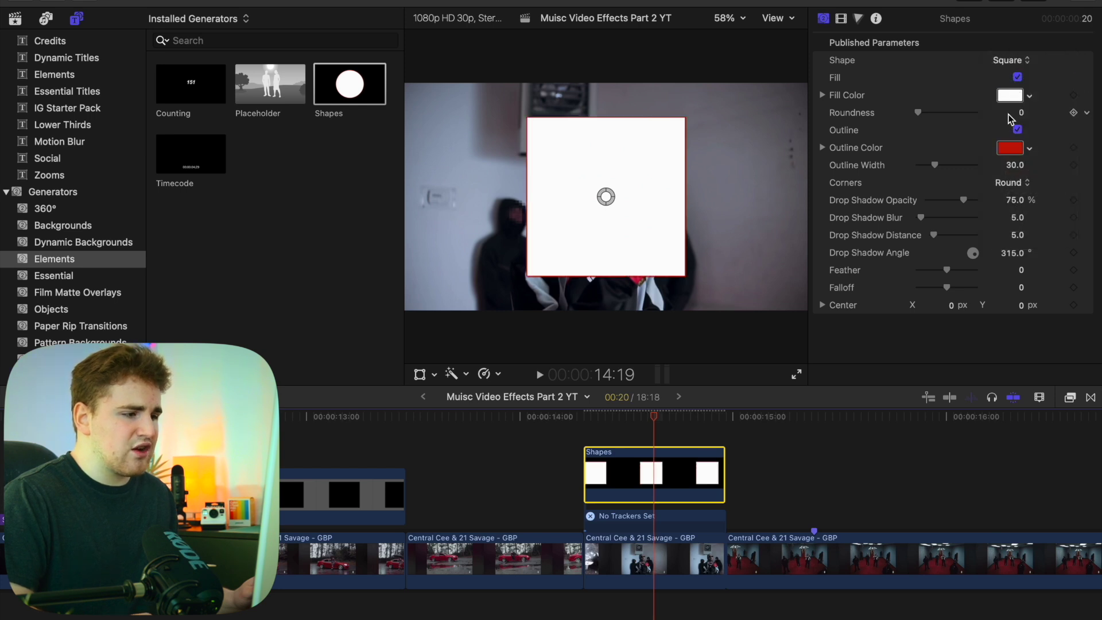
left_click(1017, 77)
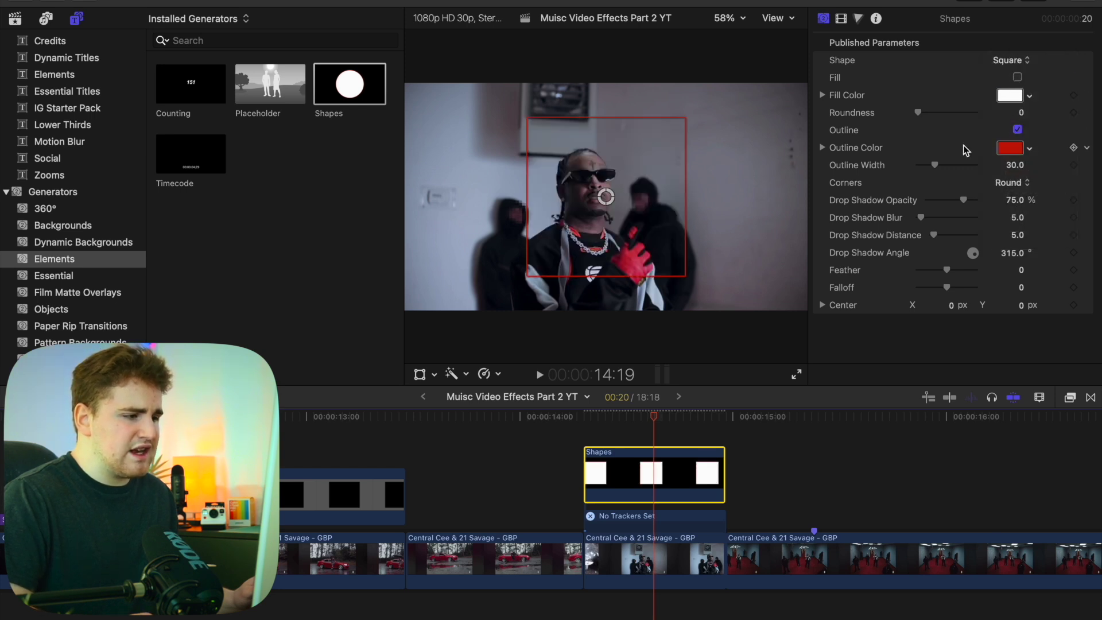
left_click_drag(934, 166, 937, 177)
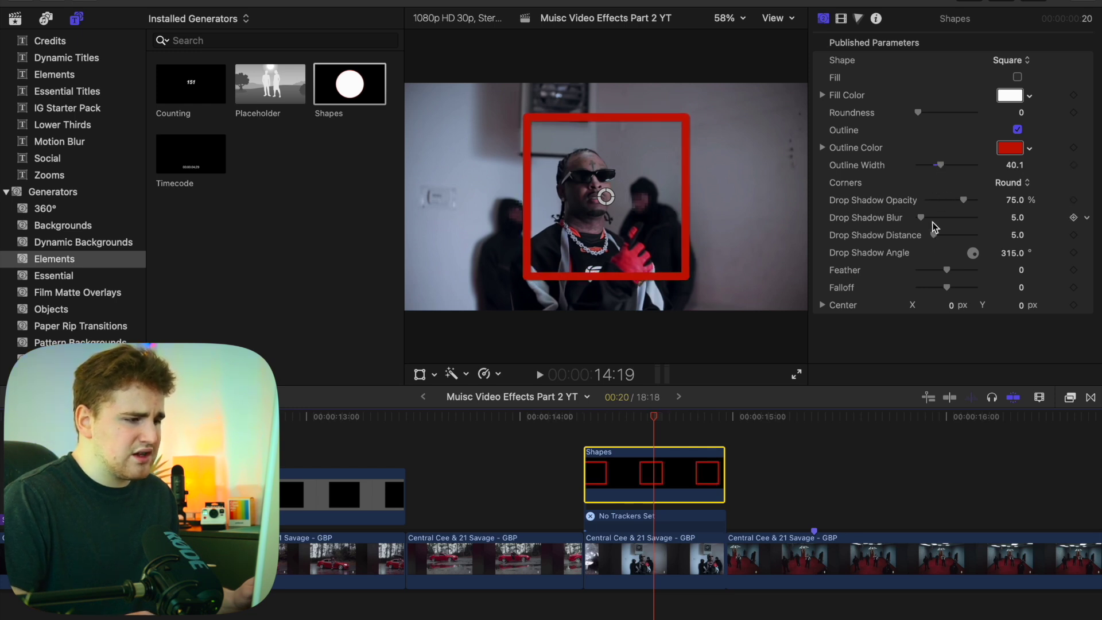
left_click_drag(918, 113, 925, 113)
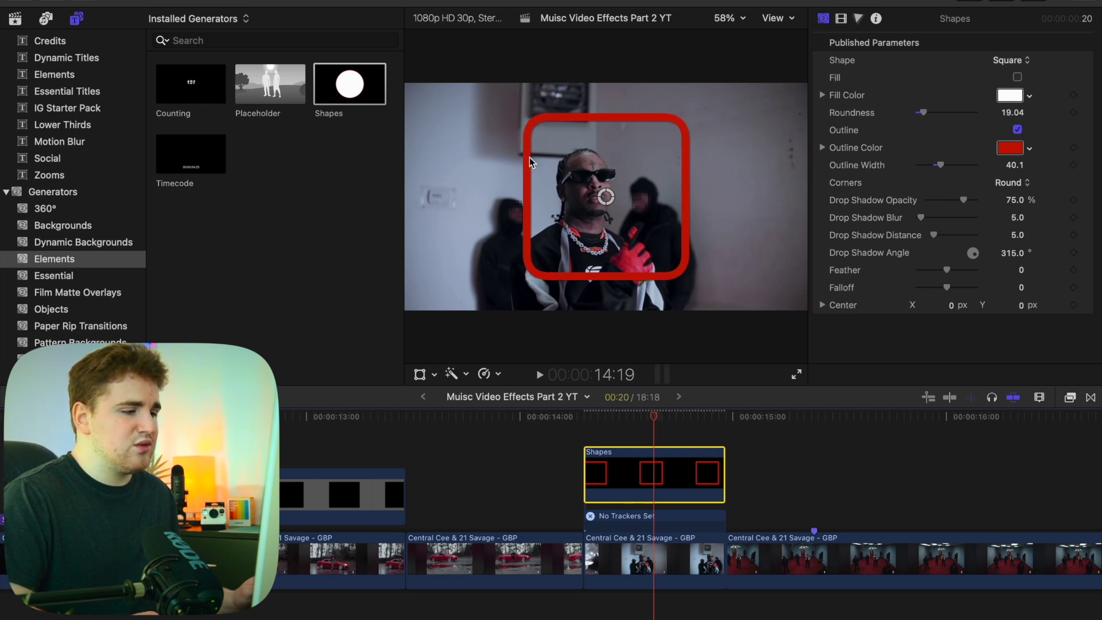
Scale the red rounded square down to 60 %.
left_click(841, 18)
left_click_drag(1016, 157, 997, 165)
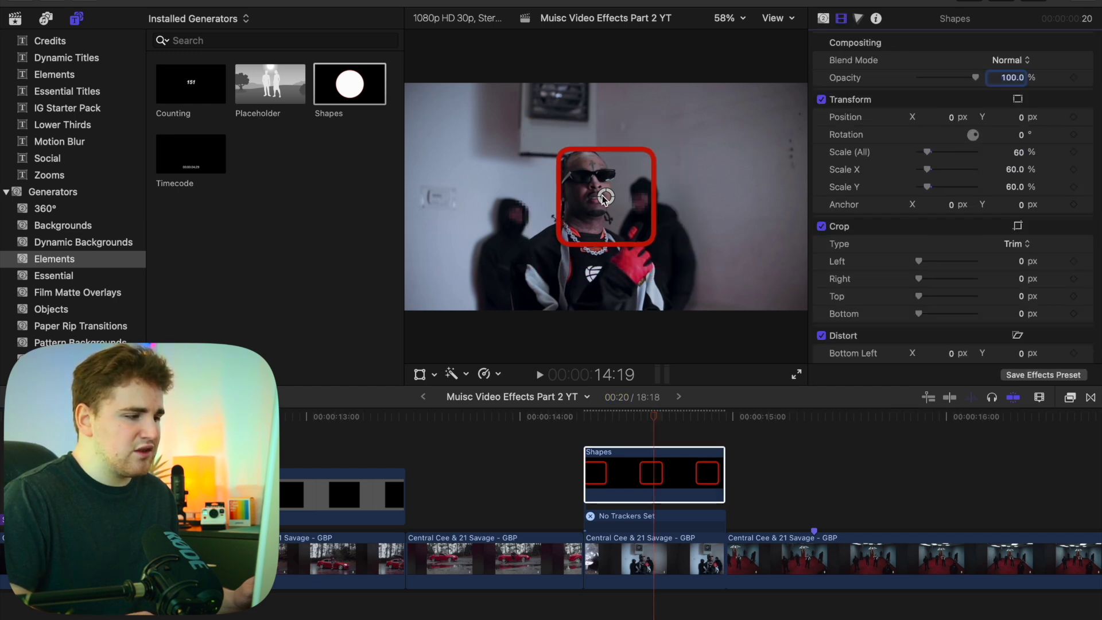
Center the red rounded square over the face of the man in sunglasses and play back the clip.
left_click_drag(606, 197, 591, 185)
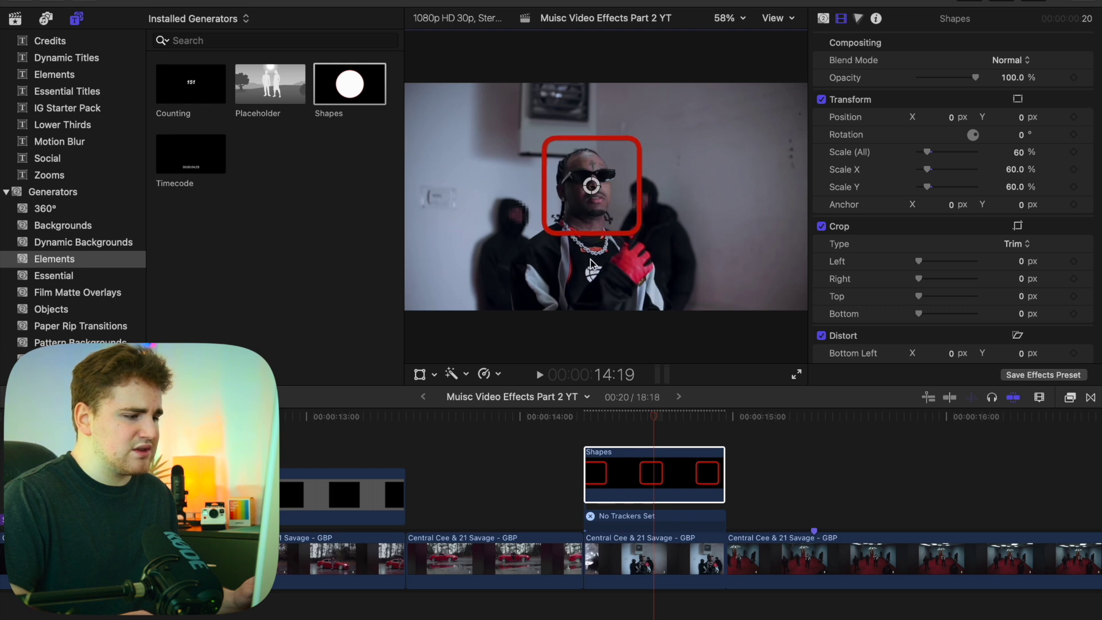
left_click(600, 437)
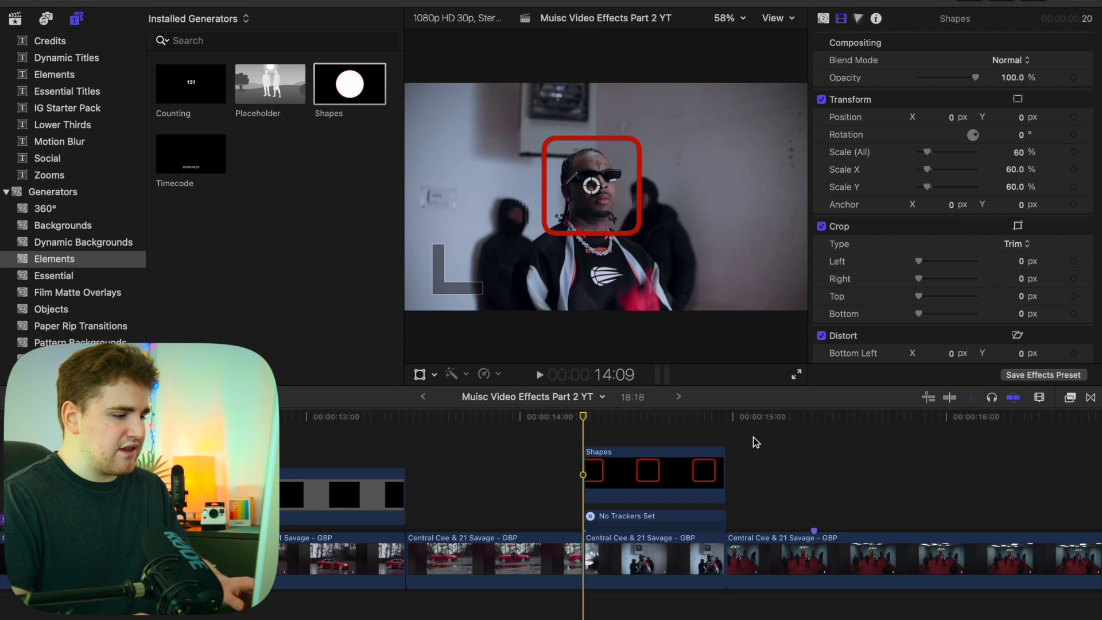
key("space")
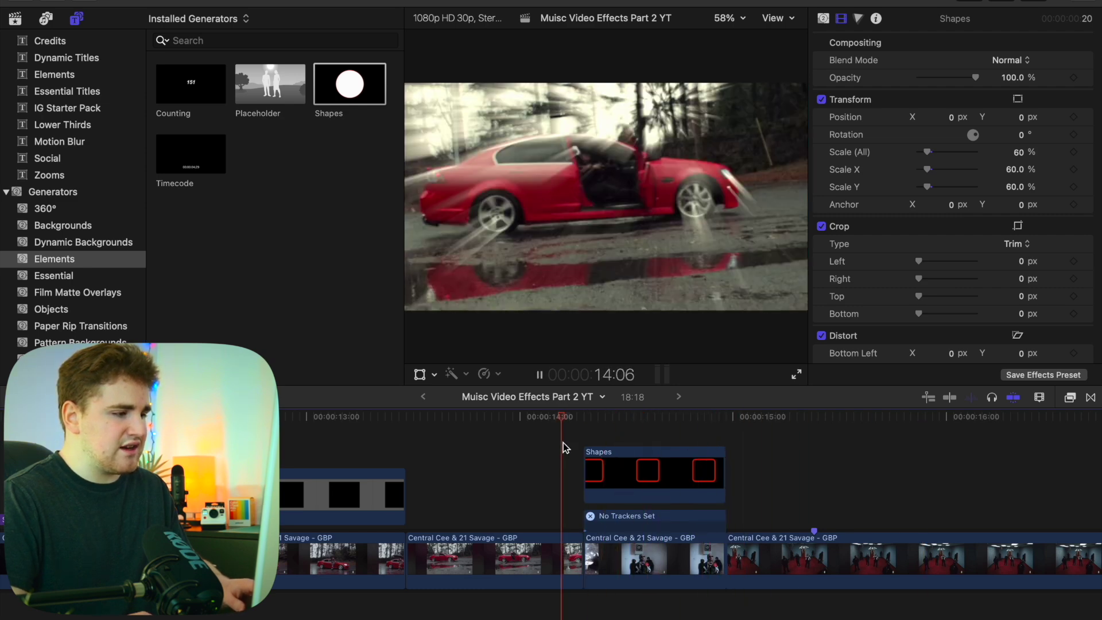
key("space")
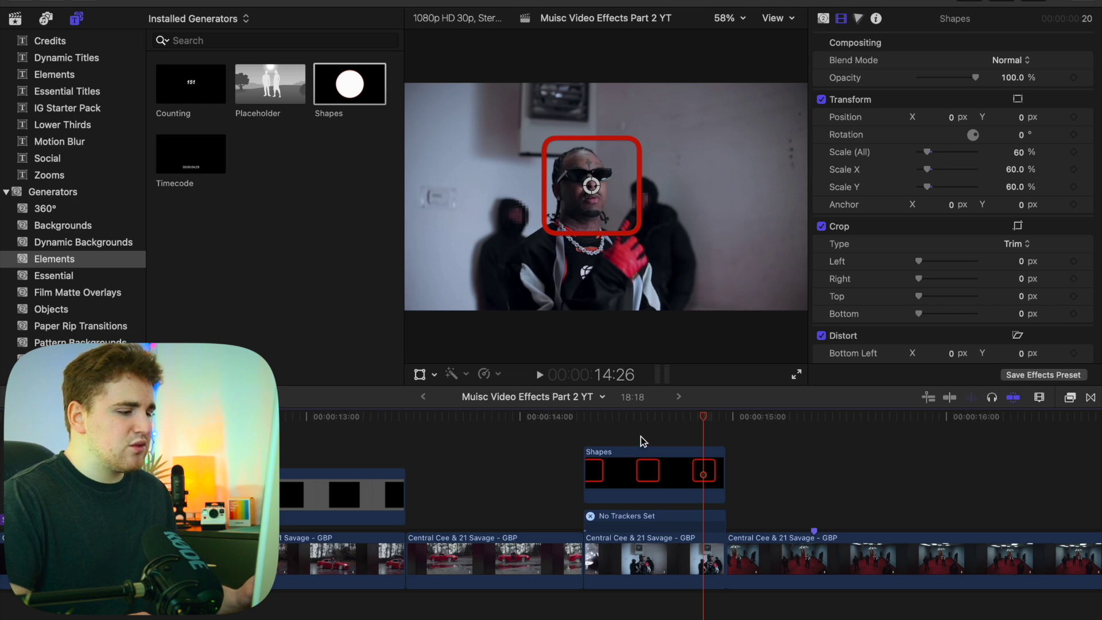
Attach the red square to the Object Track tracker and set its overall scale to 40 %.
left_click(644, 469)
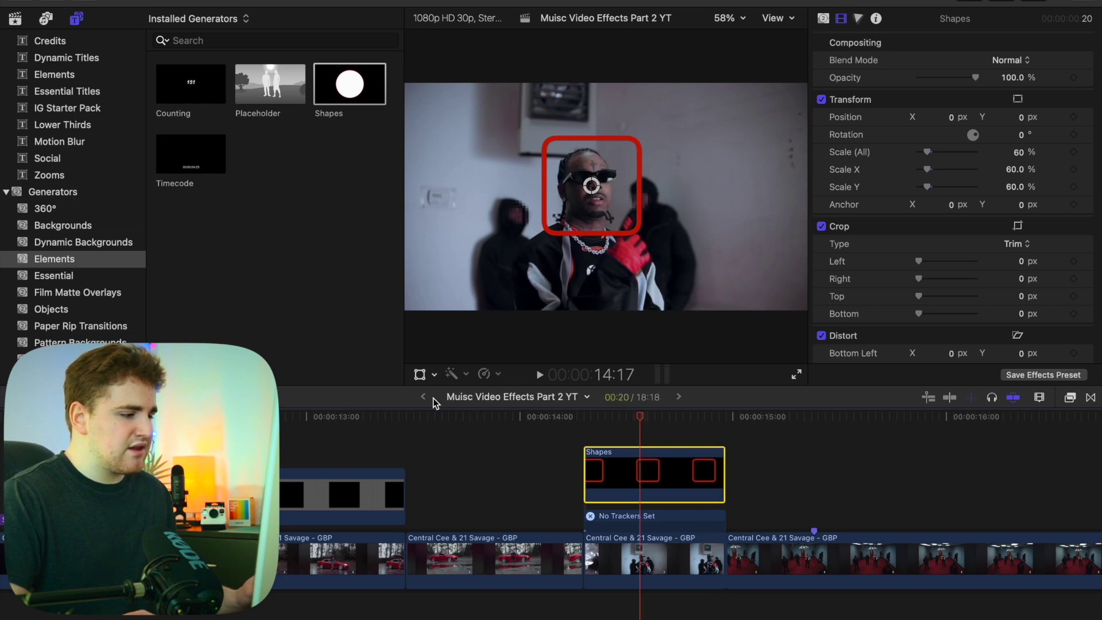
left_click(420, 376)
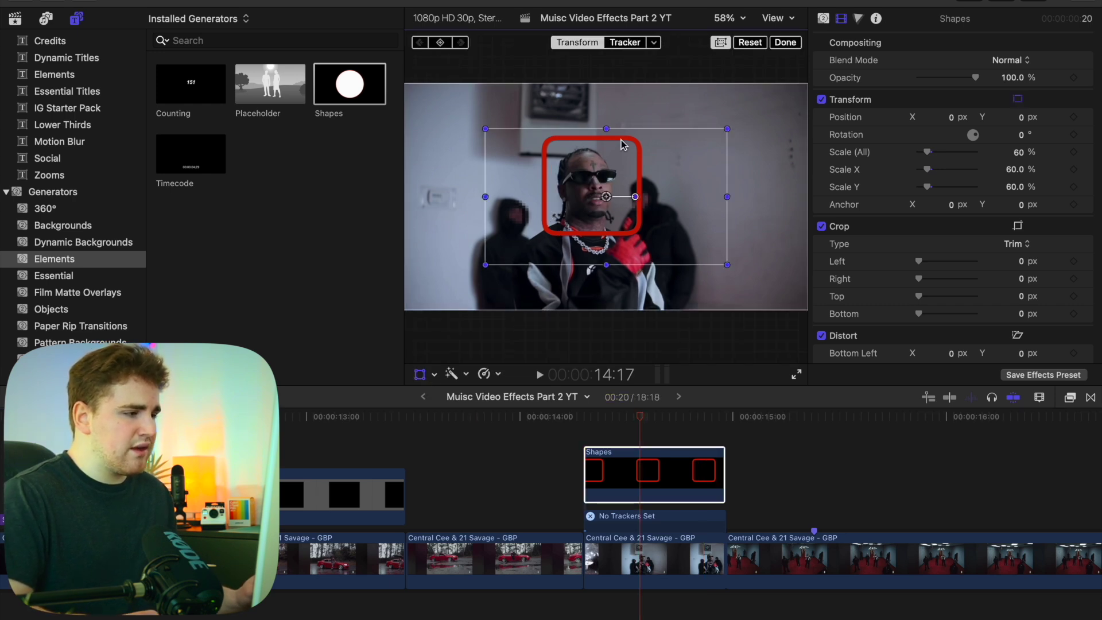
left_click(653, 43)
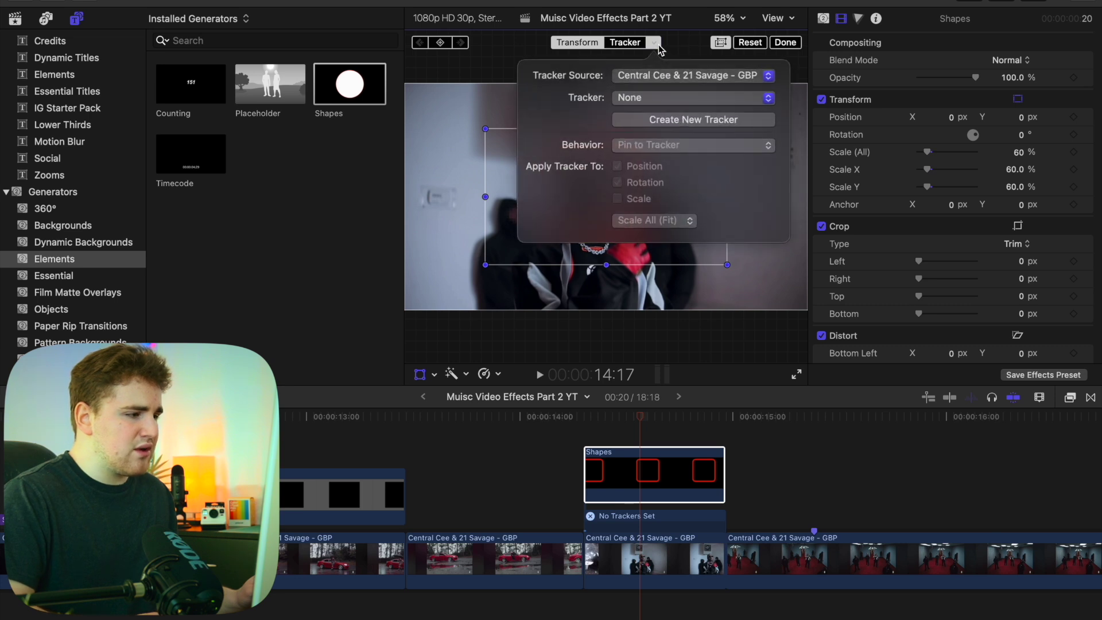
left_click(641, 99)
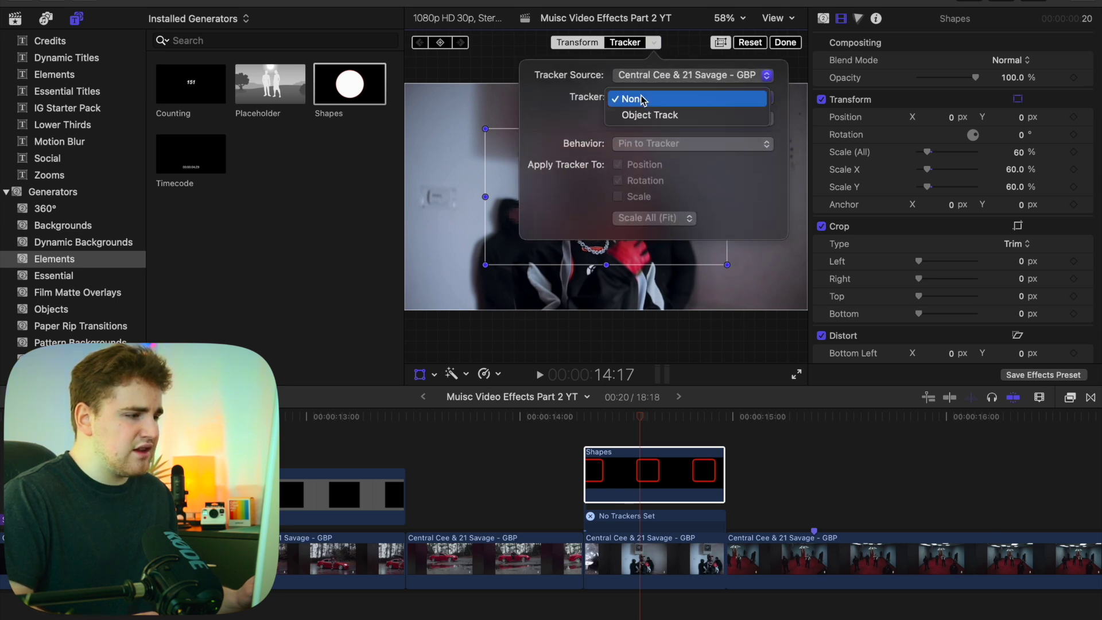
left_click(643, 115)
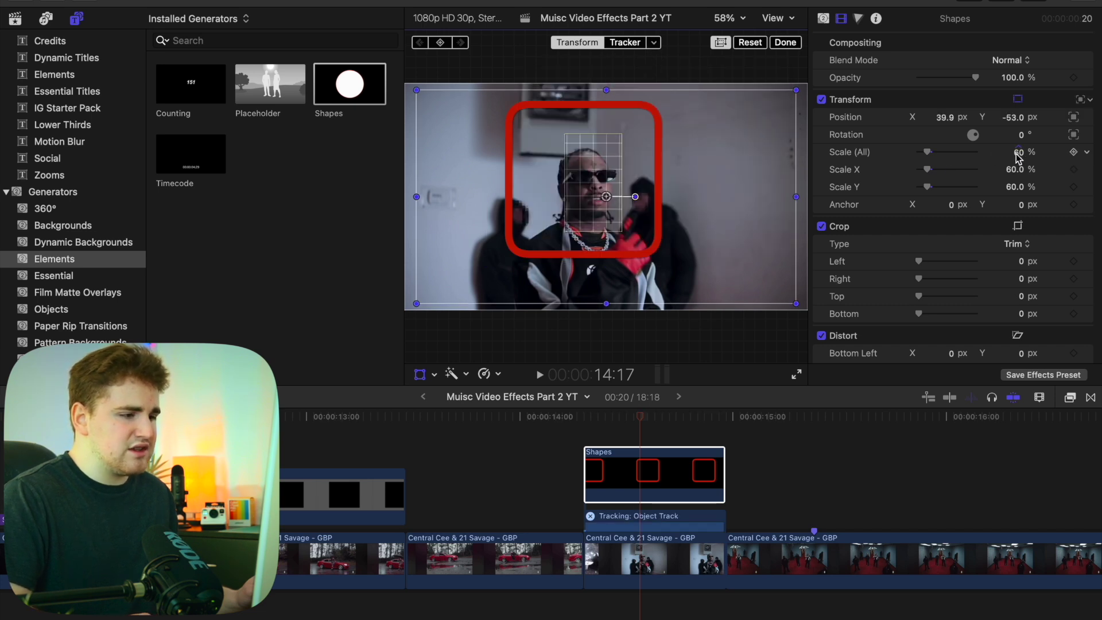
left_click_drag(1017, 156, 1005, 171)
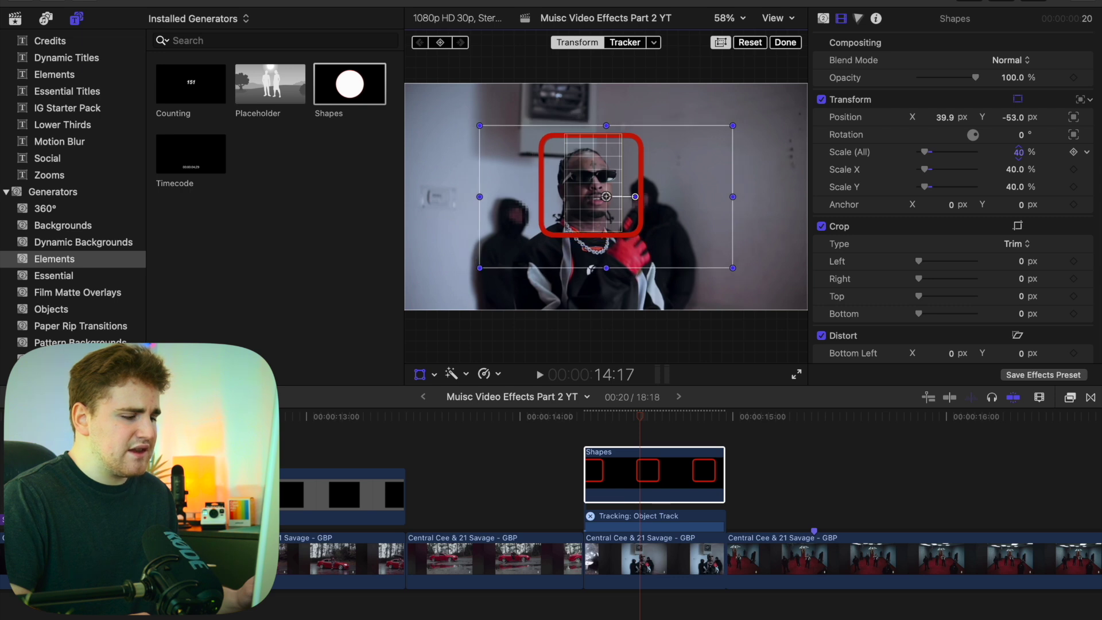
left_click(795, 45)
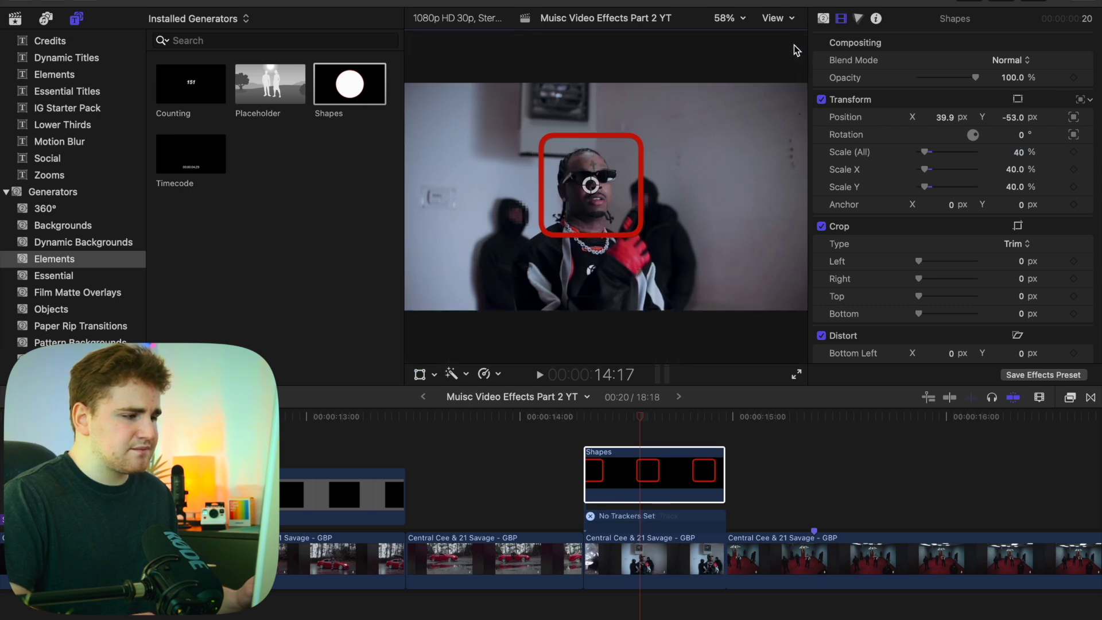
Play back the seventh clip from its start to check the tracked red square.
left_click(592, 433)
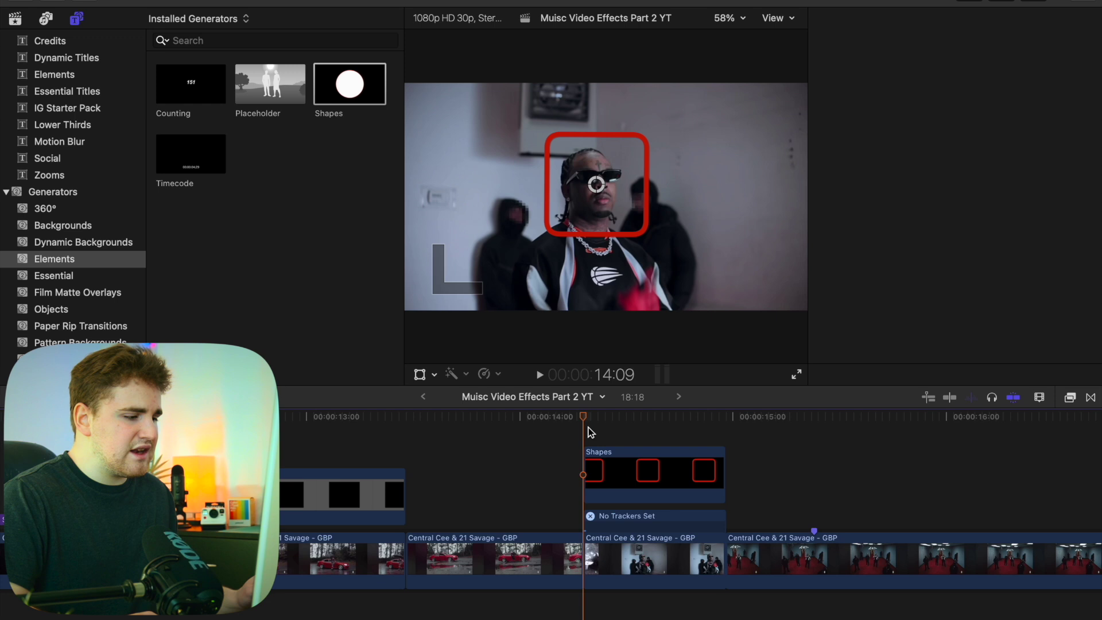
key("Right")
key("Right")
key("Right")
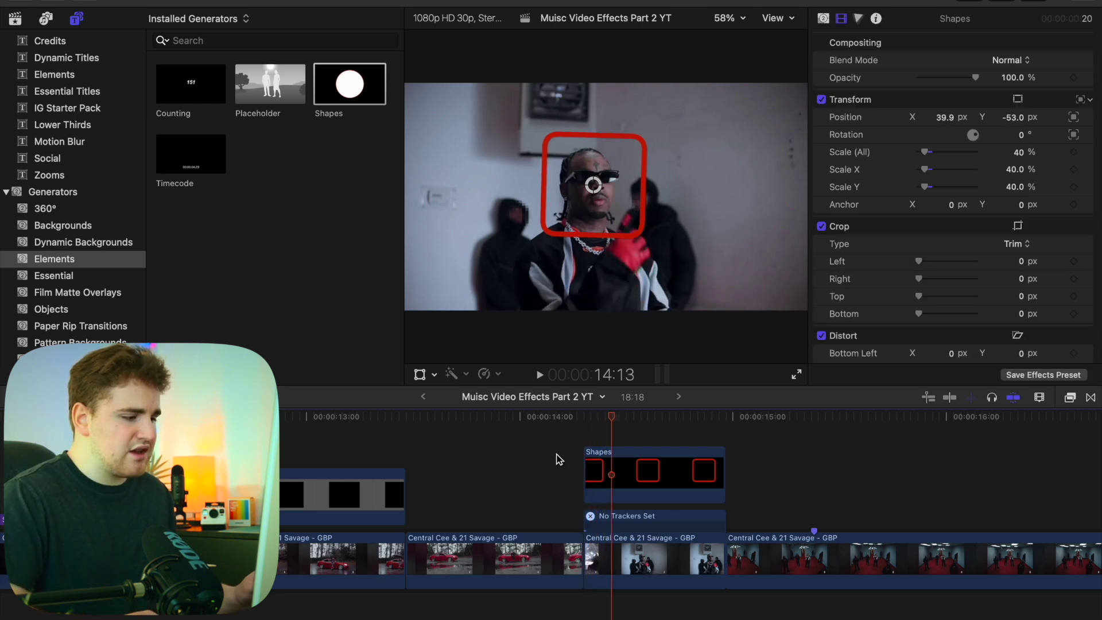
key("space")
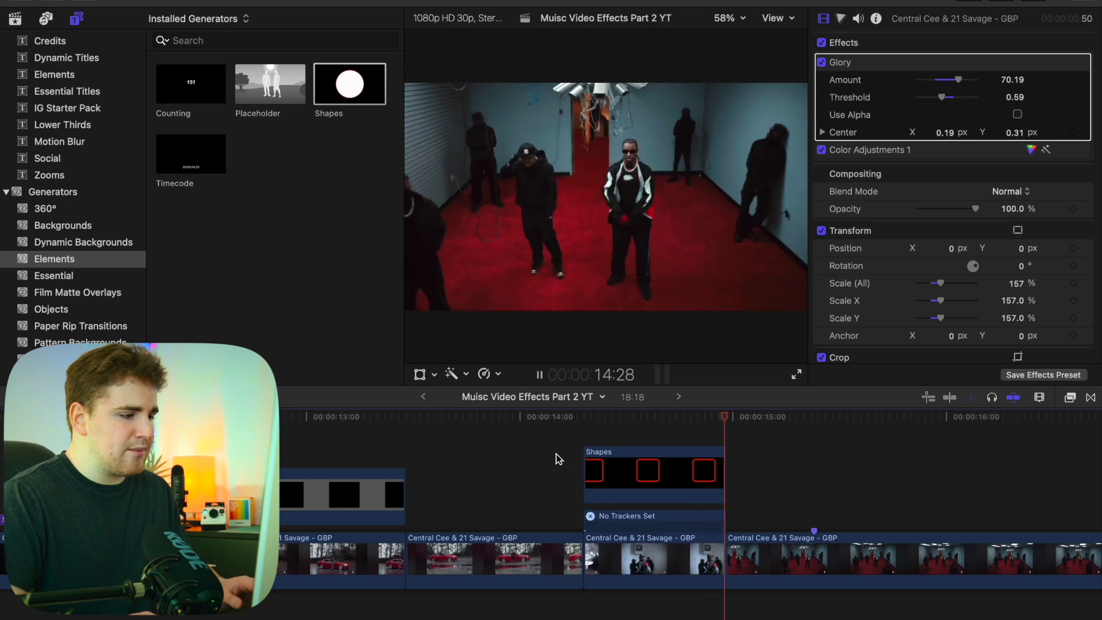
left_click(555, 459)
left_click(555, 459)
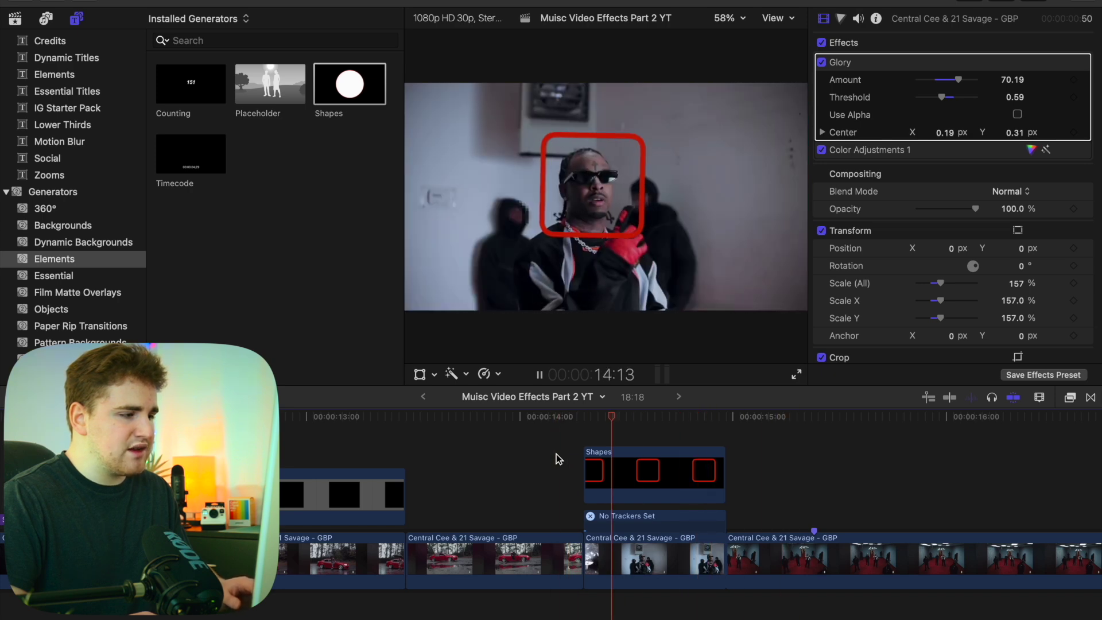
left_click(555, 459)
key("space")
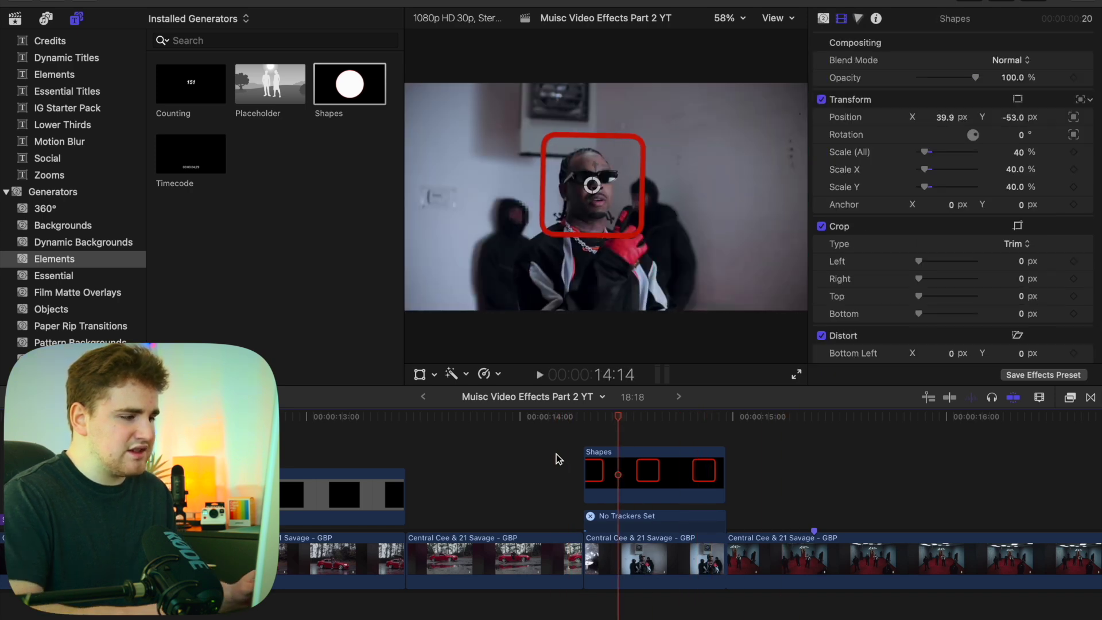
Go back and forth frame by frame through the seventh clip to examine how the square follows the face.
key("Right")
key("Right")
key("Right")
key("Right")
key("Right")
key("Right")
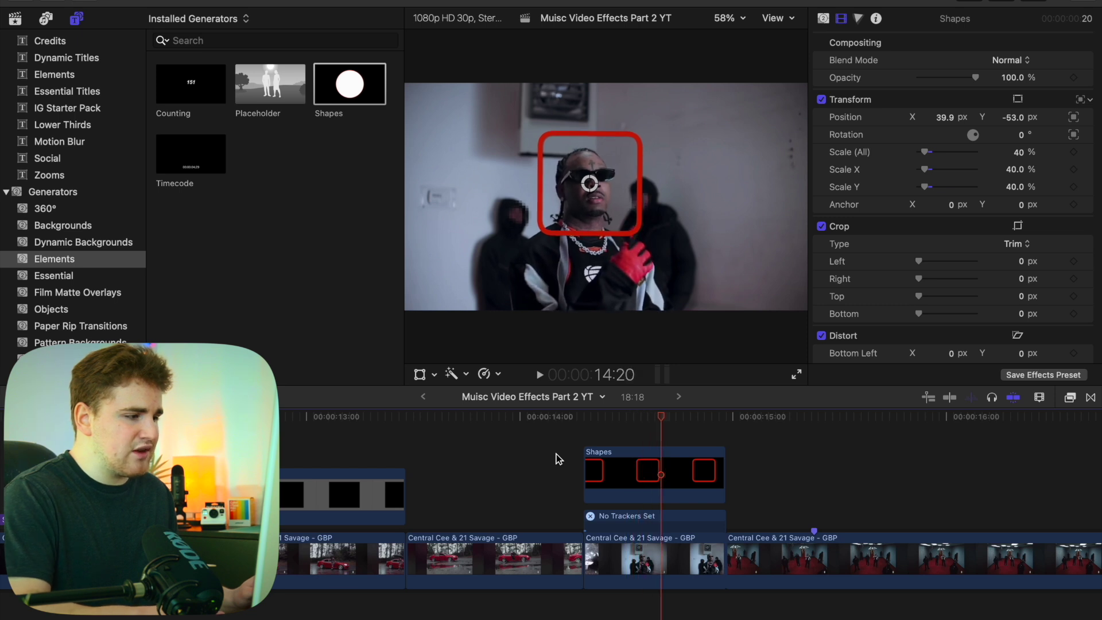
key("Left")
key("Left")
key("Left")
key("Left")
key("Left")
key("Left")
key("Left")
key("Left")
key("Left")
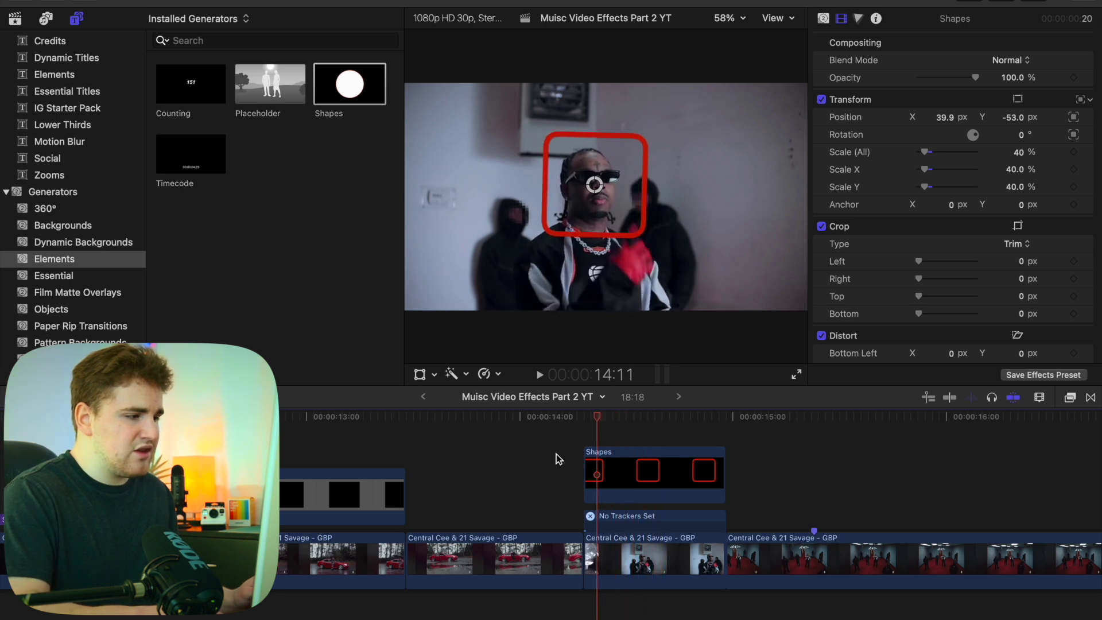
key("Right")
key("Right")
key("Right")
key("Right")
key("Right")
key("Right")
key("Right")
key("Right")
key("Right")
key("Right")
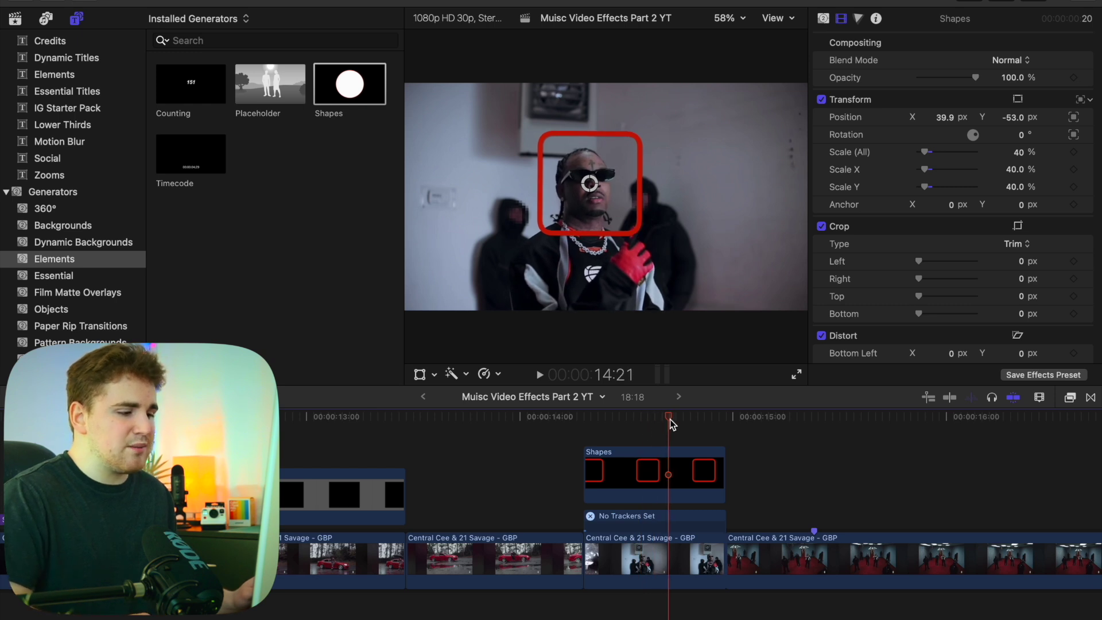
left_click_drag(671, 423, 640, 431)
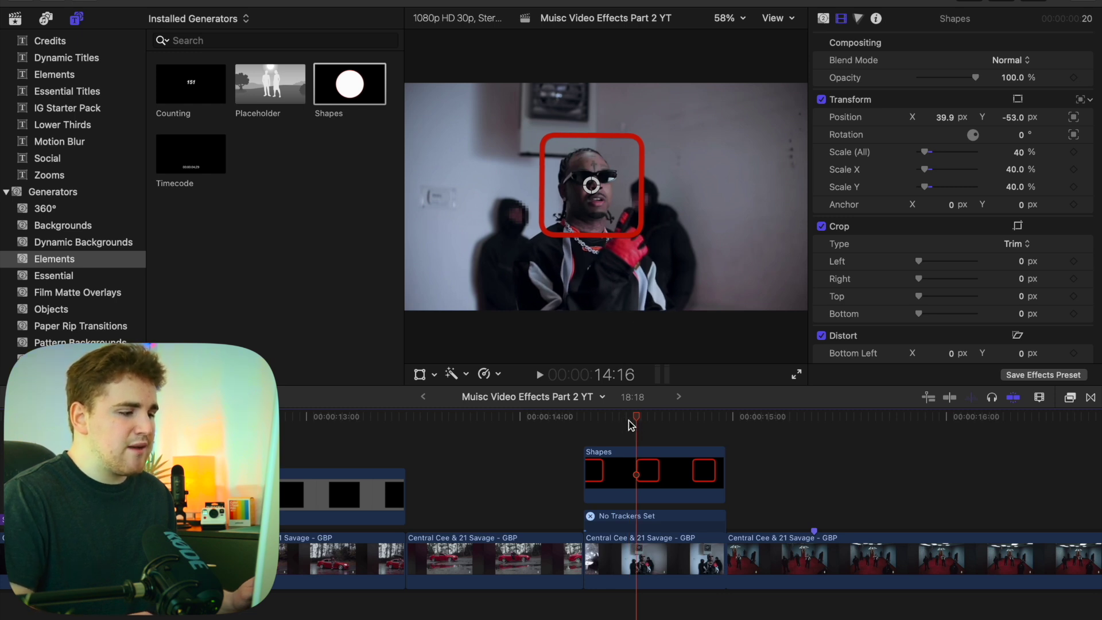
mouse_move(638, 423)
left_mouse_down()
mouse_move(601, 424)
mouse_move(639, 424)
left_mouse_up()
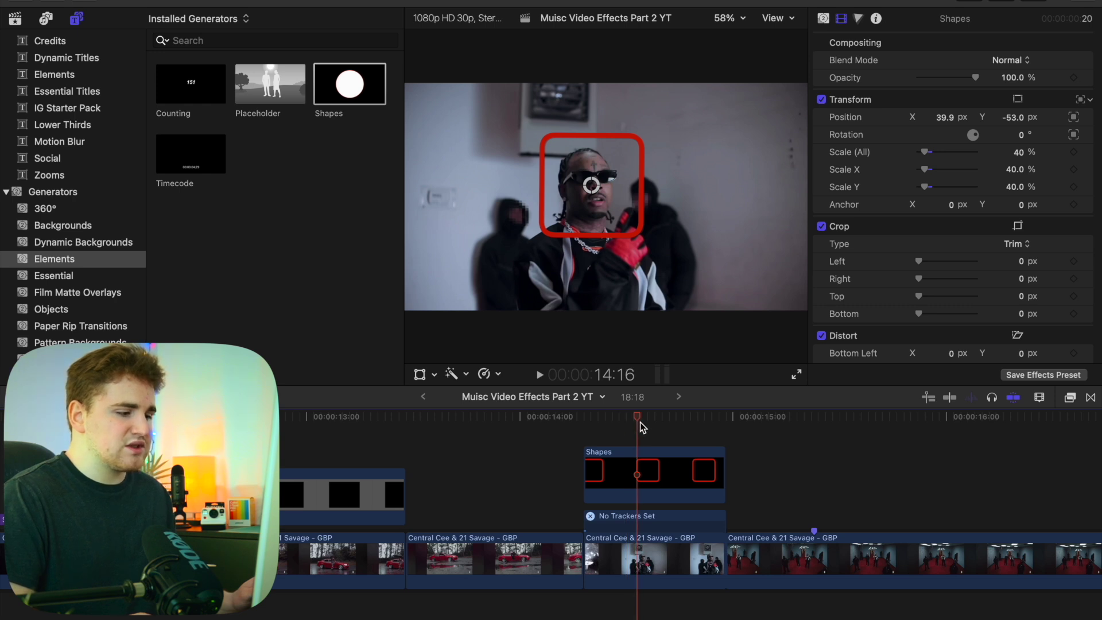
Play through the red-floor clip starting at 14:29, then blade its speed at the two markers, 15:11 and 17:17.
scroll(655, 422, "right", 5)
scroll(657, 428, "right", 2)
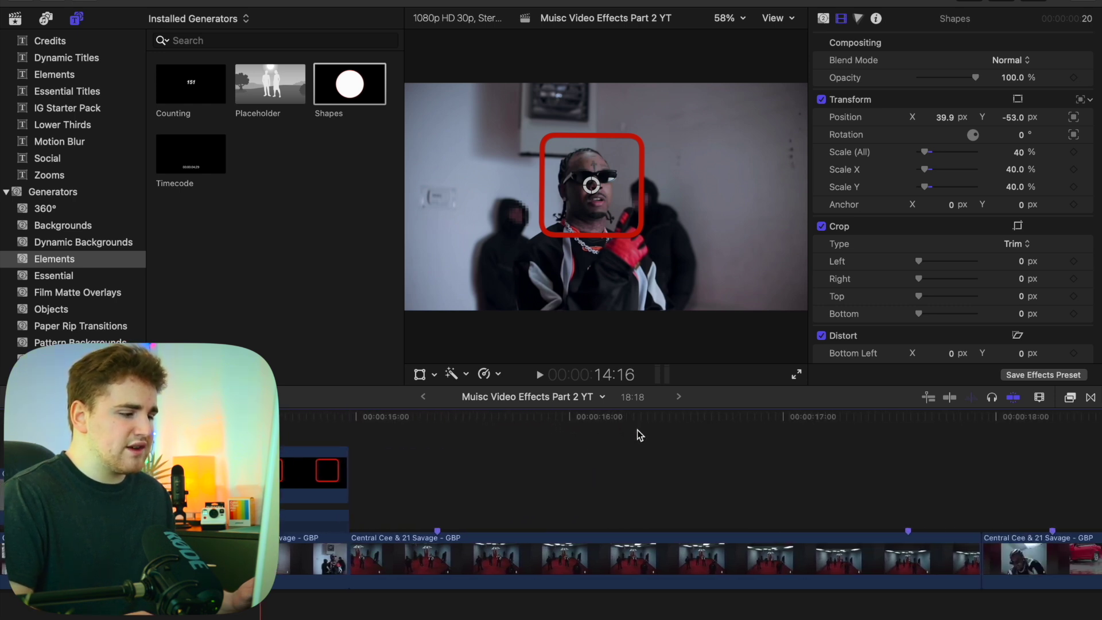
left_click(434, 498)
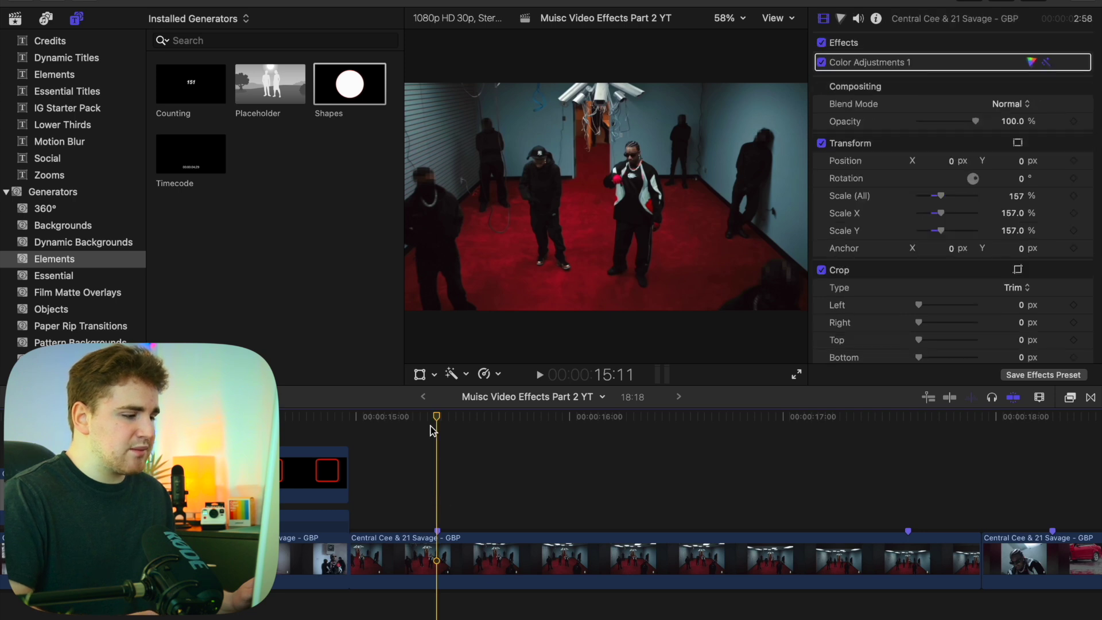
left_click_drag(434, 421, 351, 423)
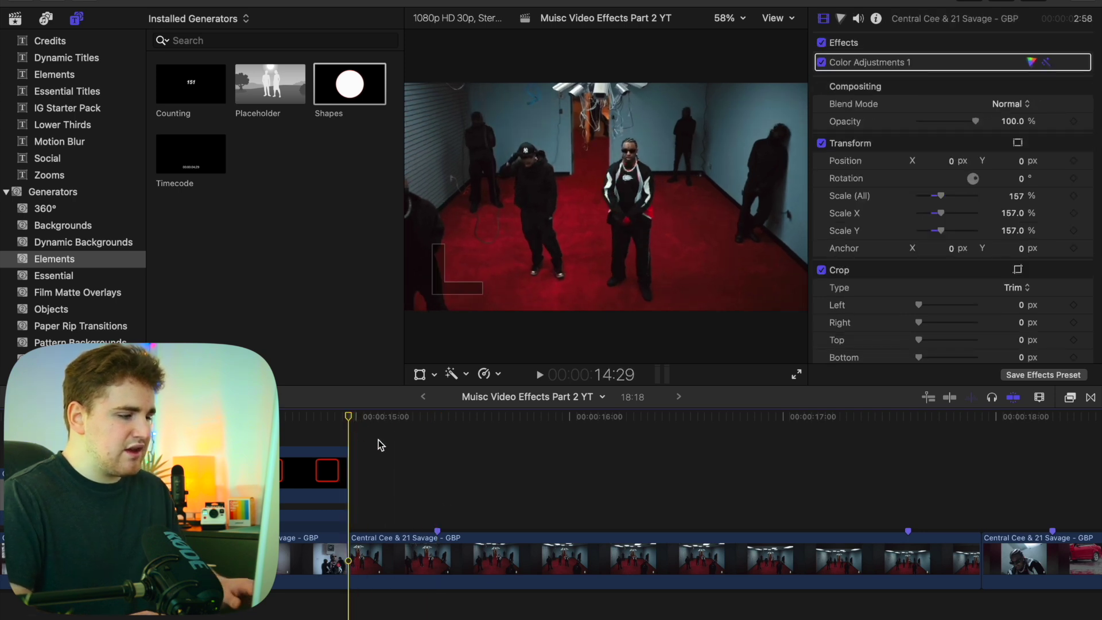
key("space")
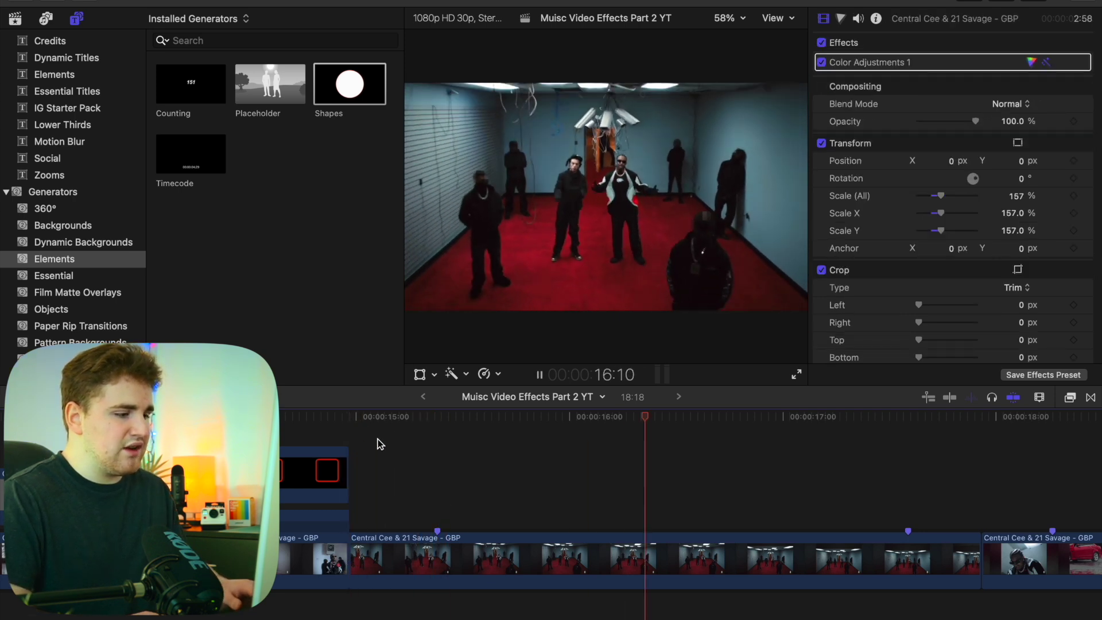
key("space")
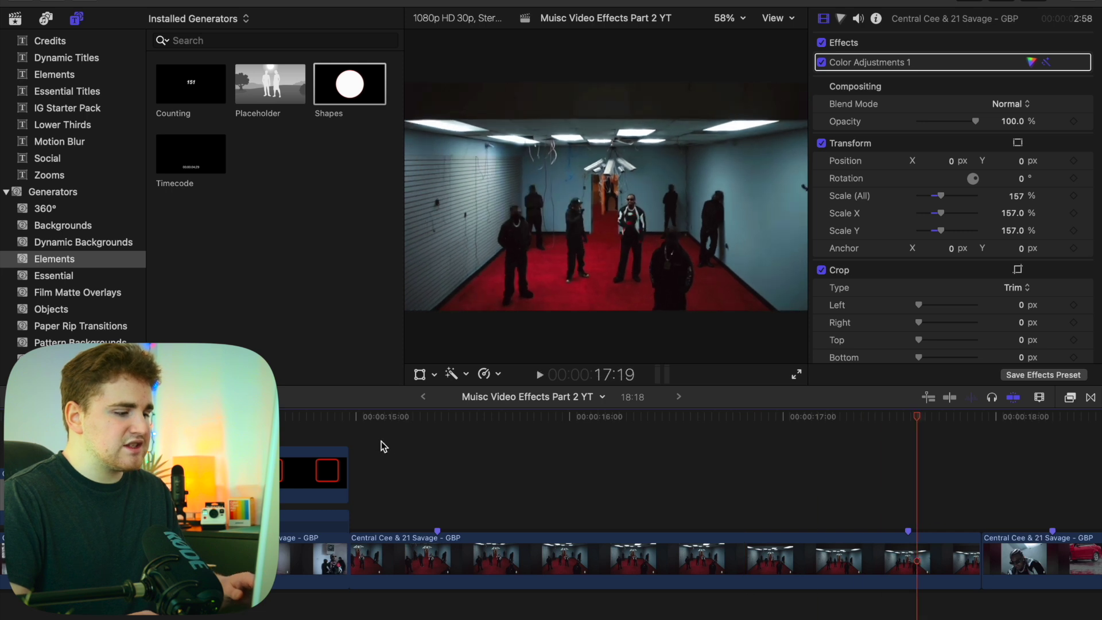
left_click(440, 501)
left_click(441, 552)
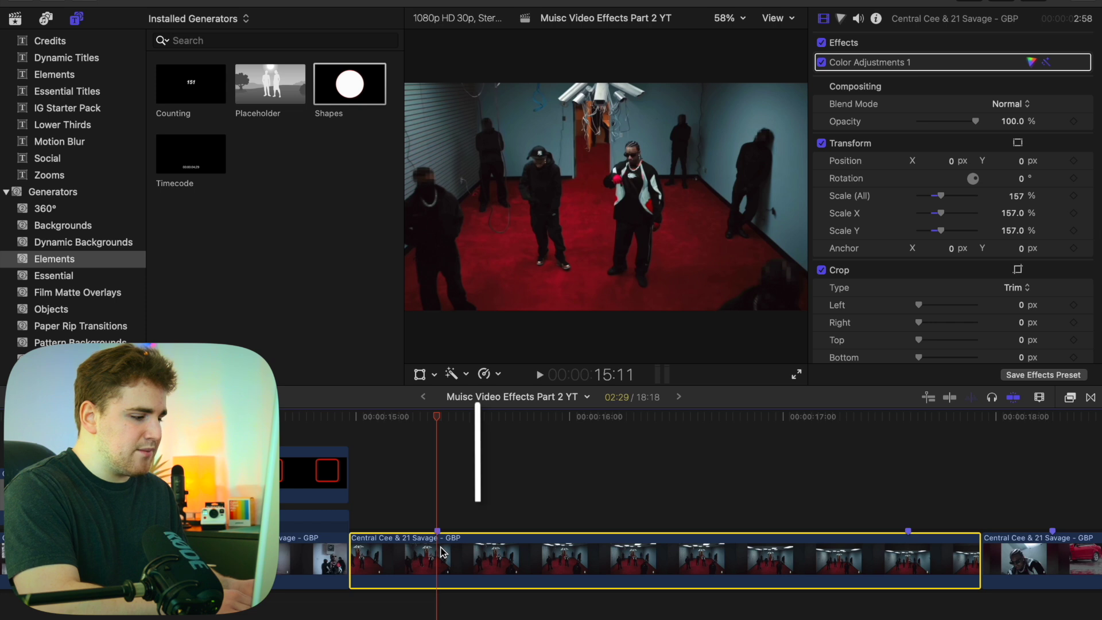
key("shift+b")
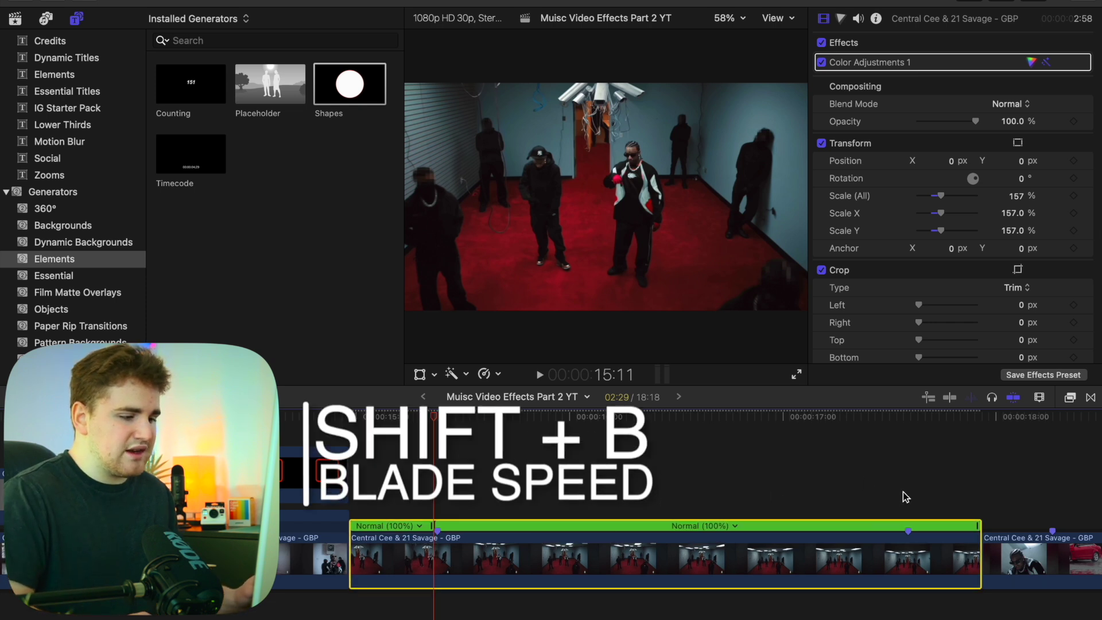
left_click(907, 554)
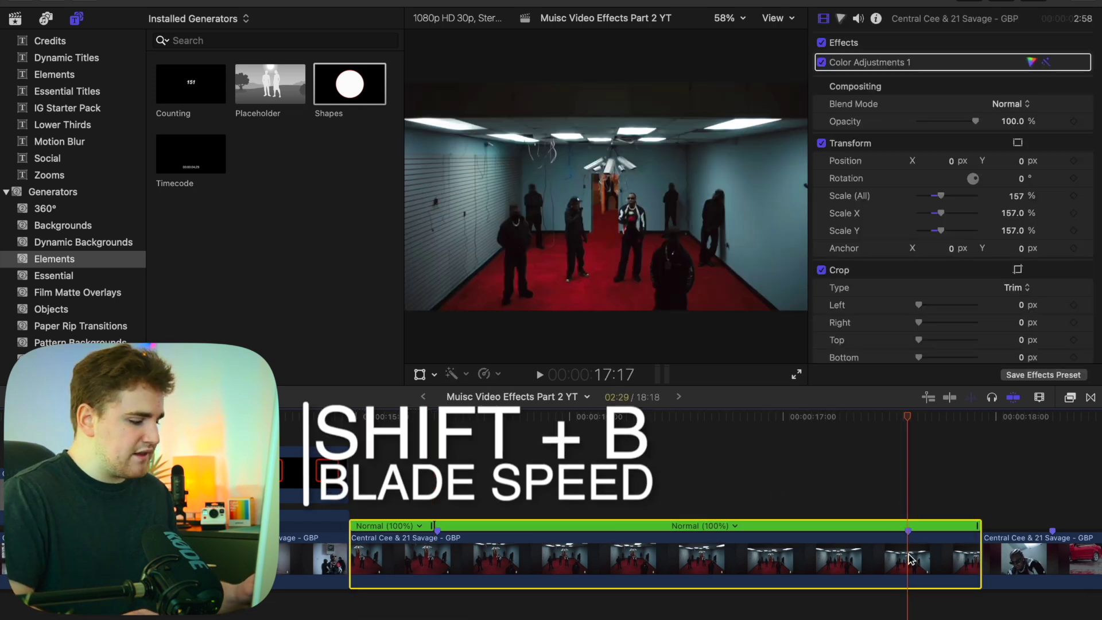
key("shift+b")
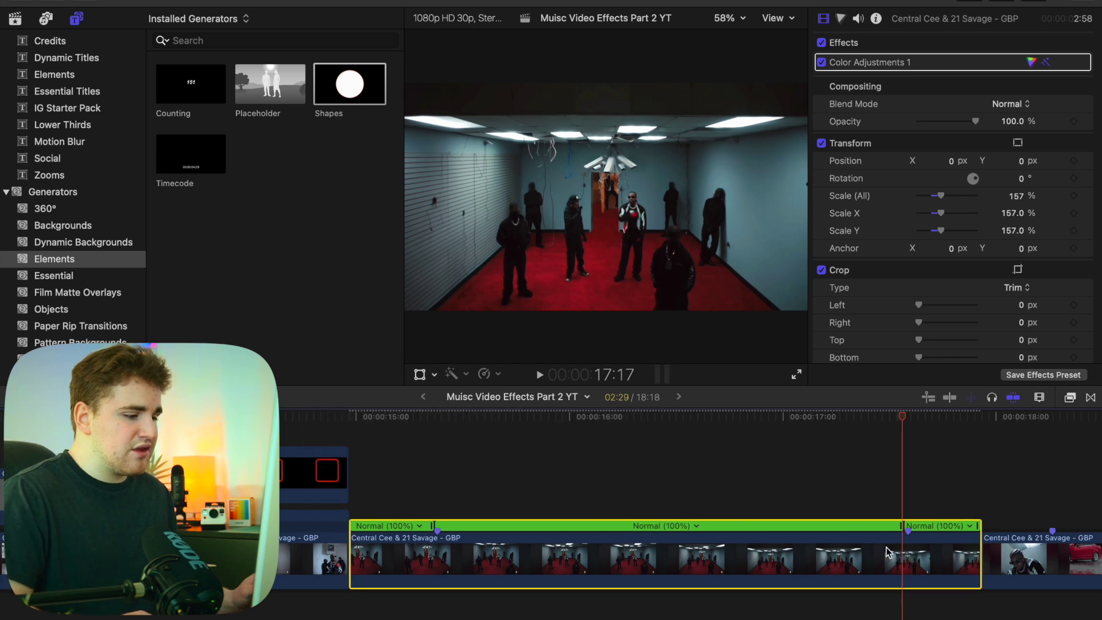
Speed up the red-floor clip's middle segment to 1760 % and lengthen the speed transition leading into it.
left_click(676, 497)
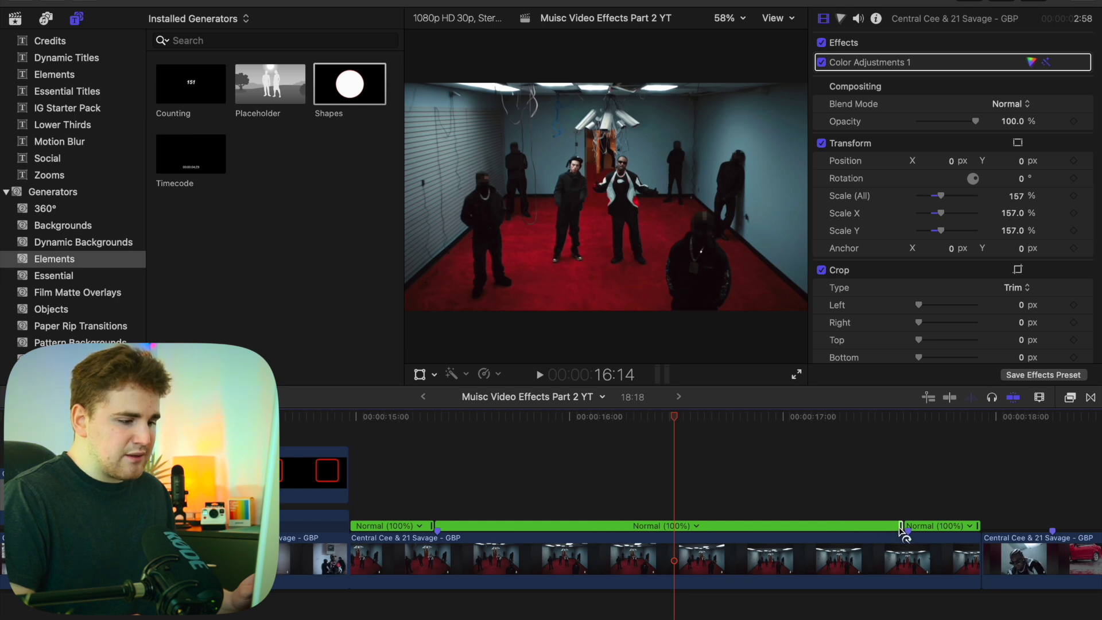
left_click_drag(899, 527, 406, 533)
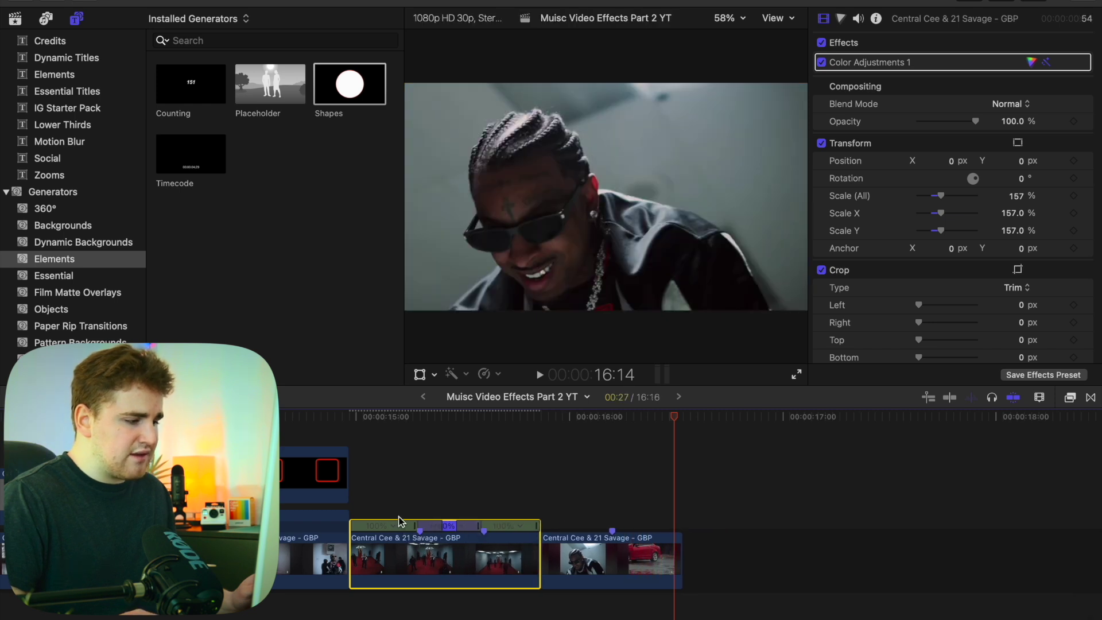
left_click(390, 501)
key("super+equal")
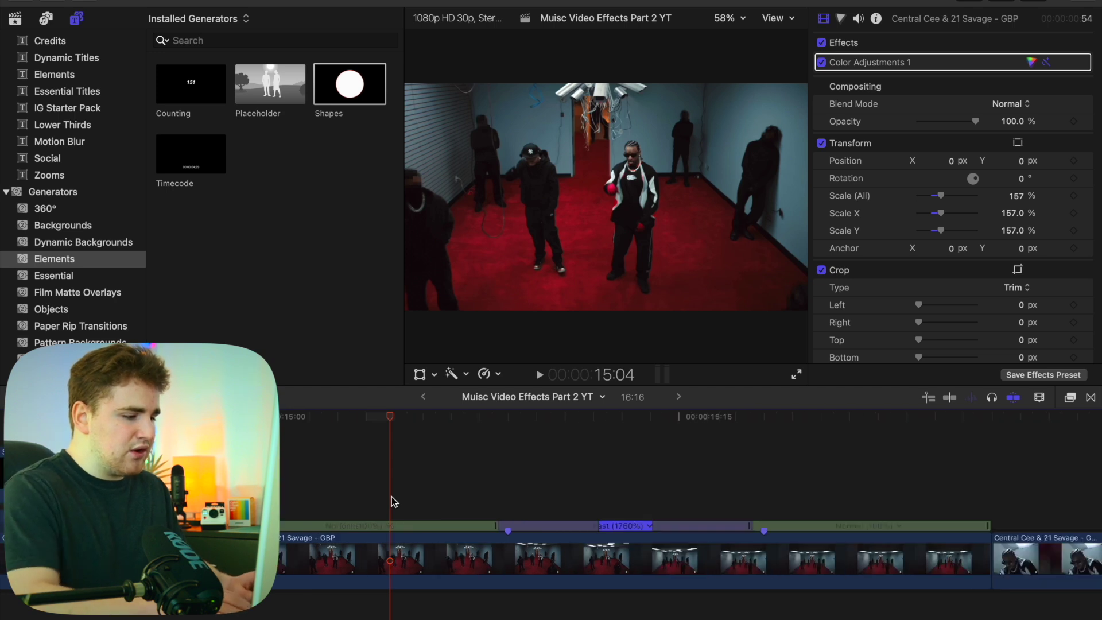
key("super+equal")
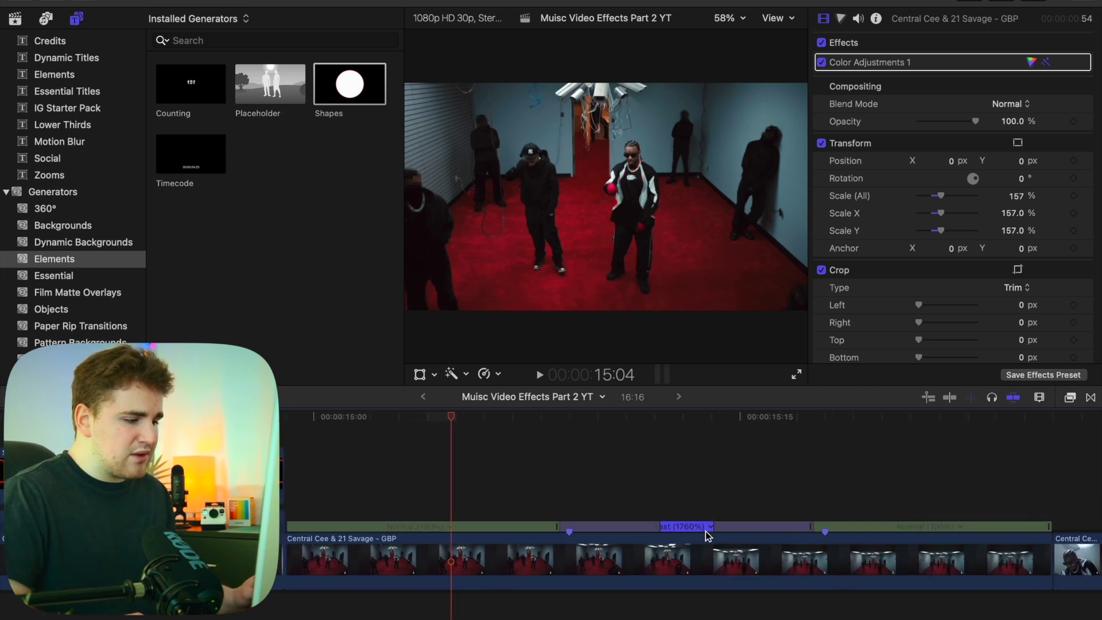
left_click_drag(658, 526, 705, 532)
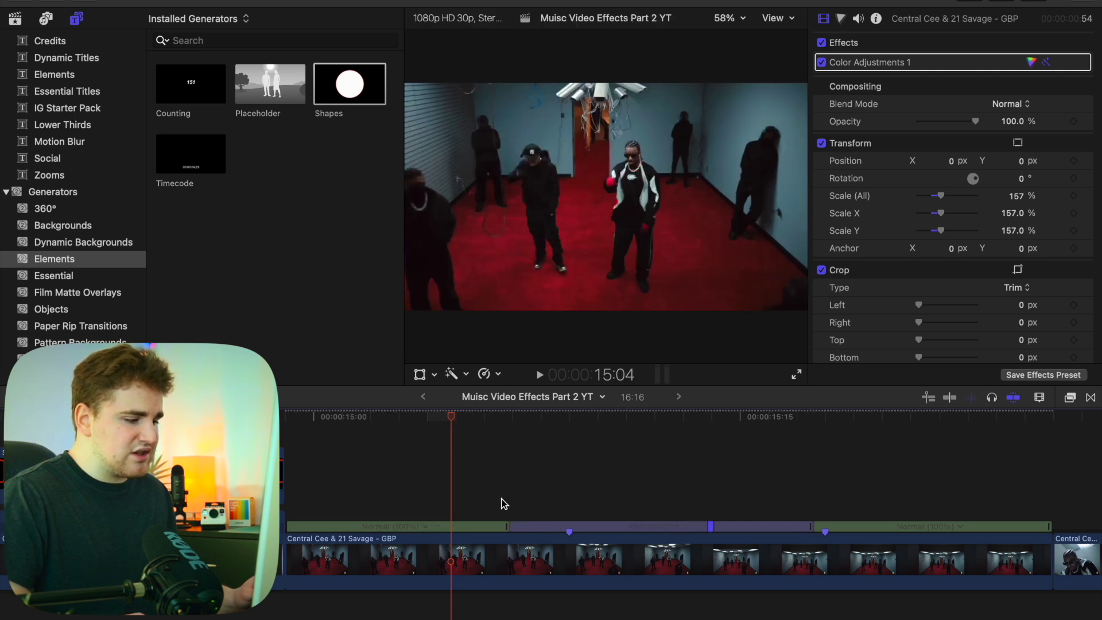
Play through the red-floor clip from its start, then shorten its fast middle segment by two frames to speed it up further.
key("super+minus")
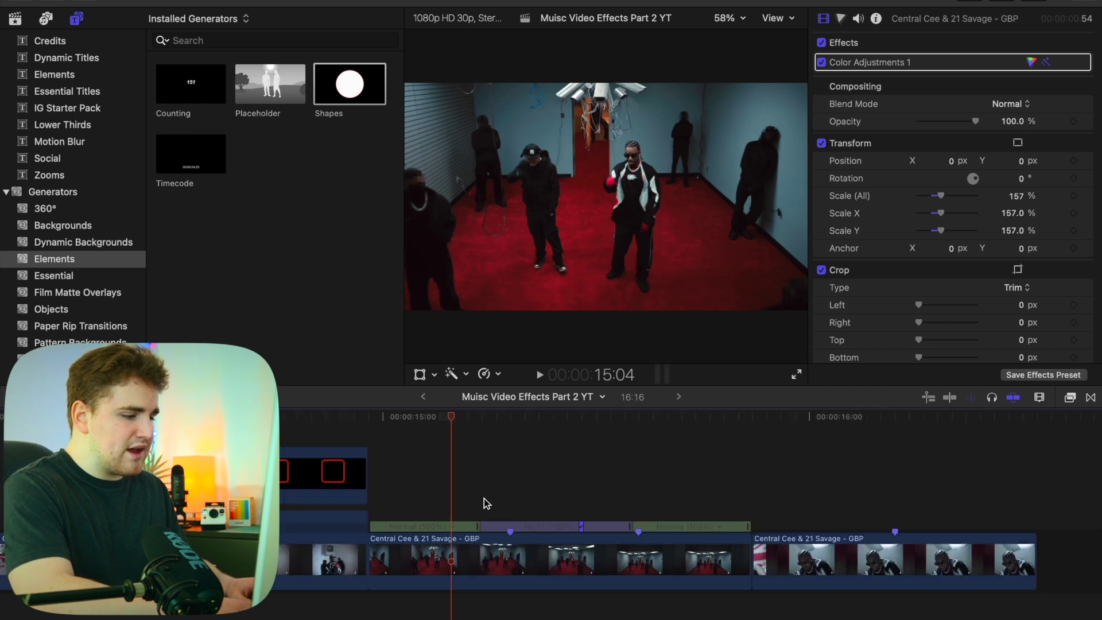
left_click(372, 442)
key("space")
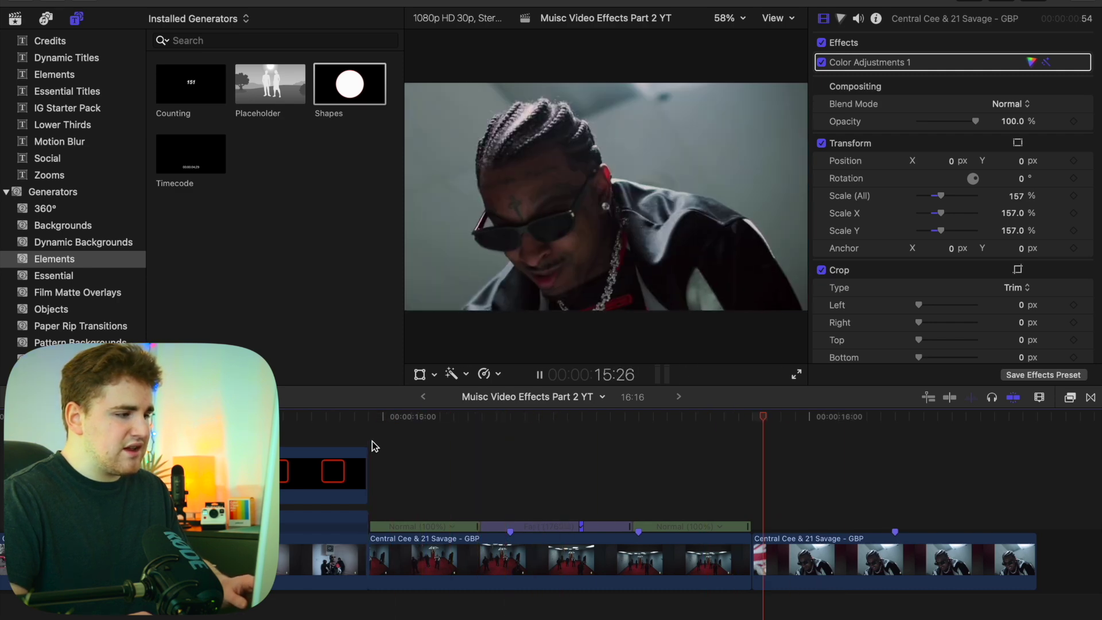
key("space")
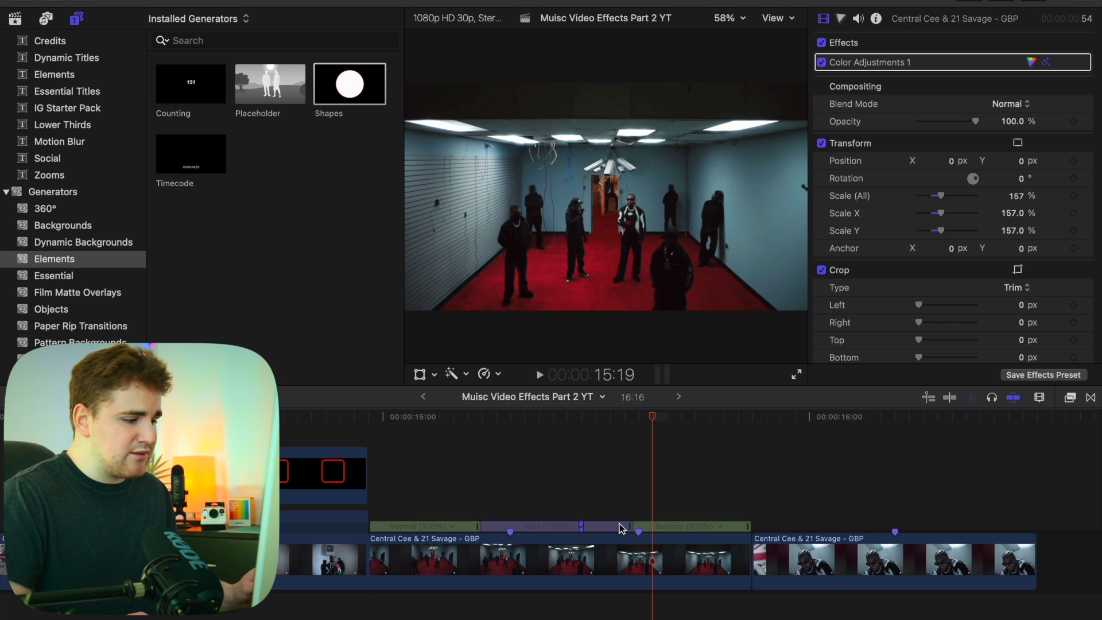
left_click_drag(630, 528, 597, 527)
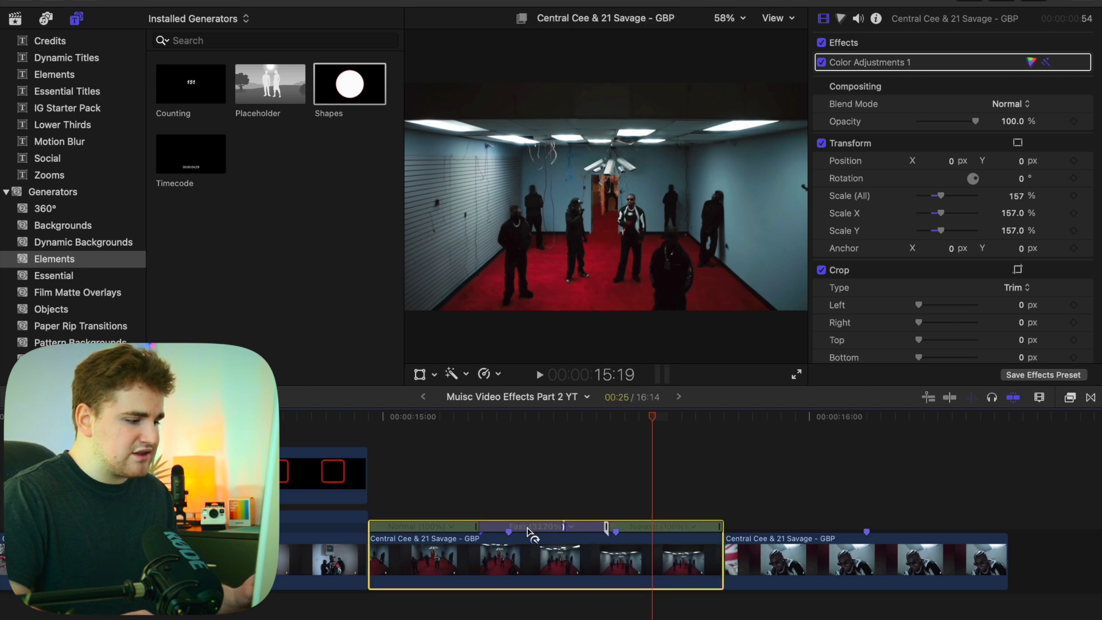
Replay the red-floor clip's speed ramp several times from its start at 14:29 and scrub back to 15:18.
left_click(370, 442)
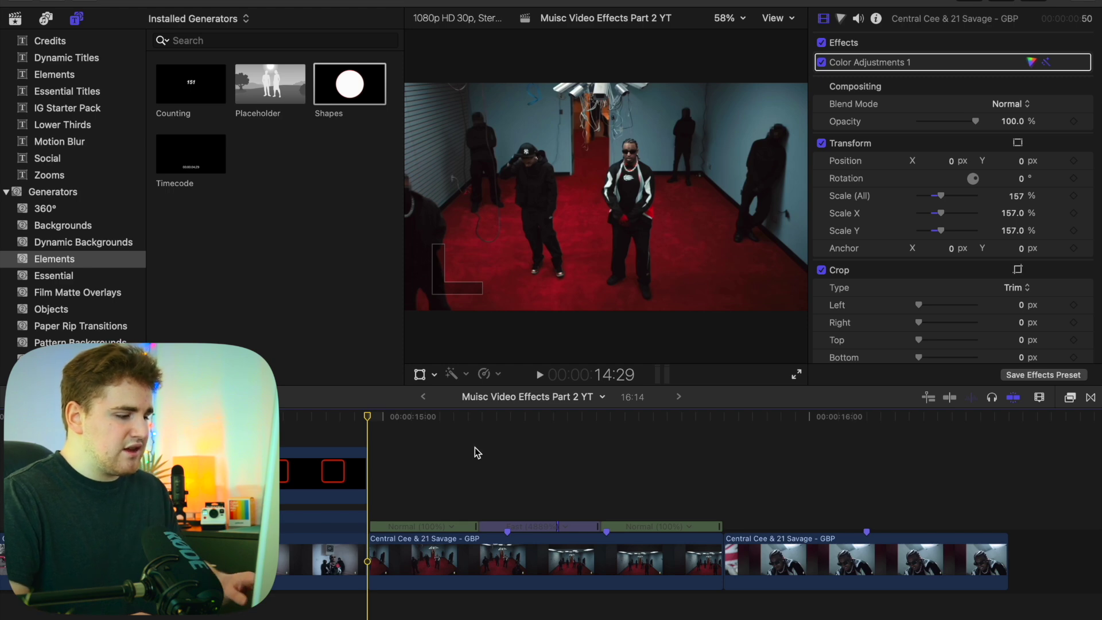
key("space")
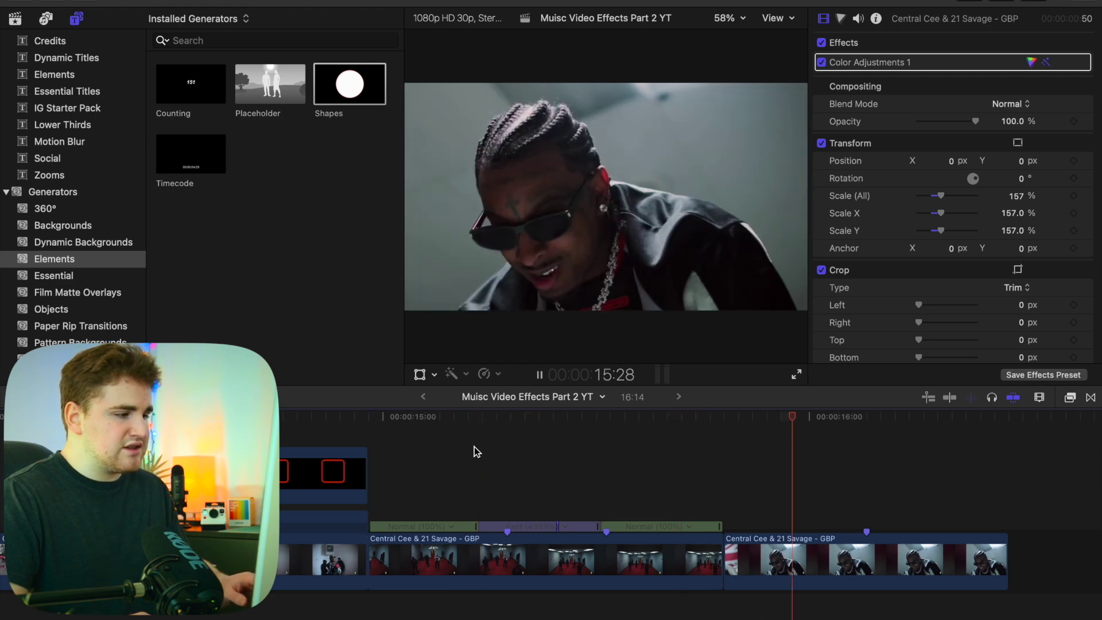
left_click(432, 447)
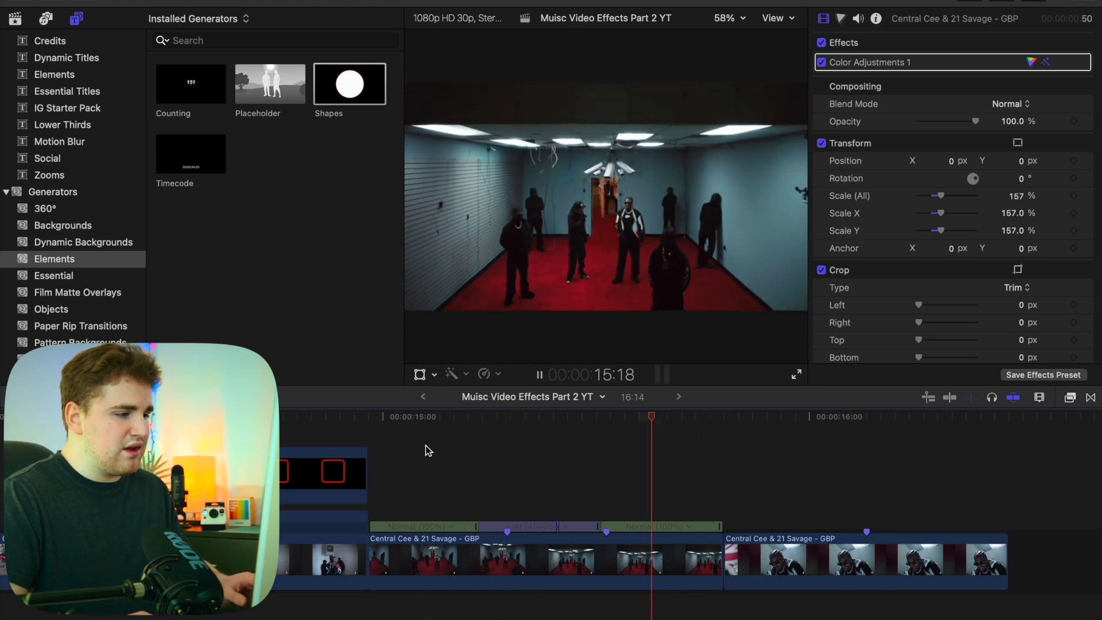
left_click(425, 451)
left_click(428, 450)
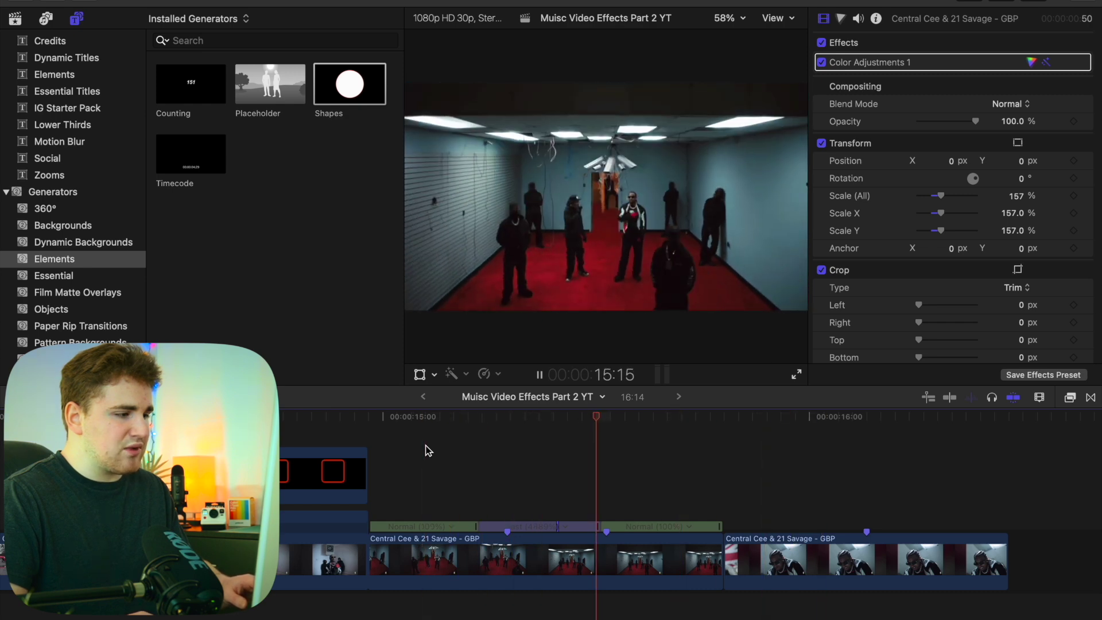
left_click(391, 443)
key("space")
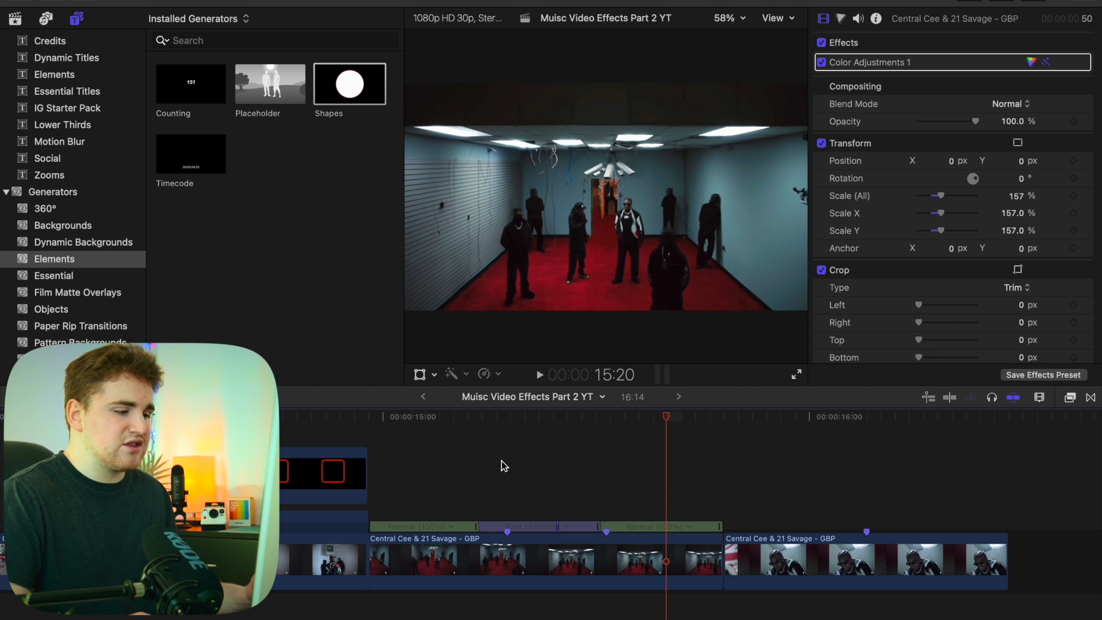
left_click_drag(665, 425, 640, 466)
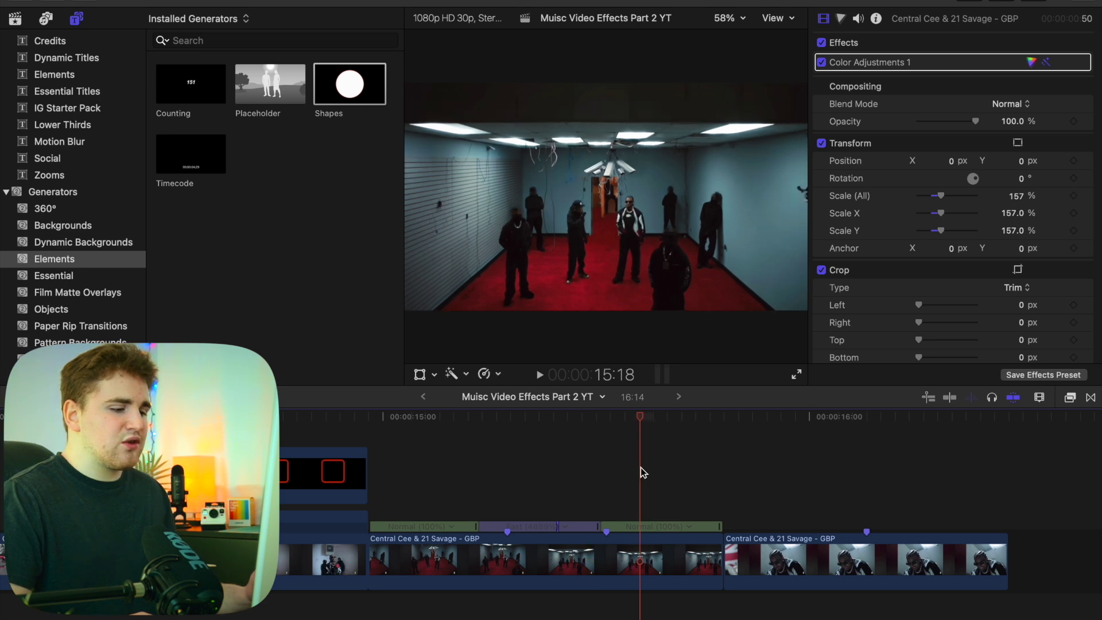
Blade the last clip, the close-up of the man in sunglasses, at its marker at 16:04.
left_click(726, 483)
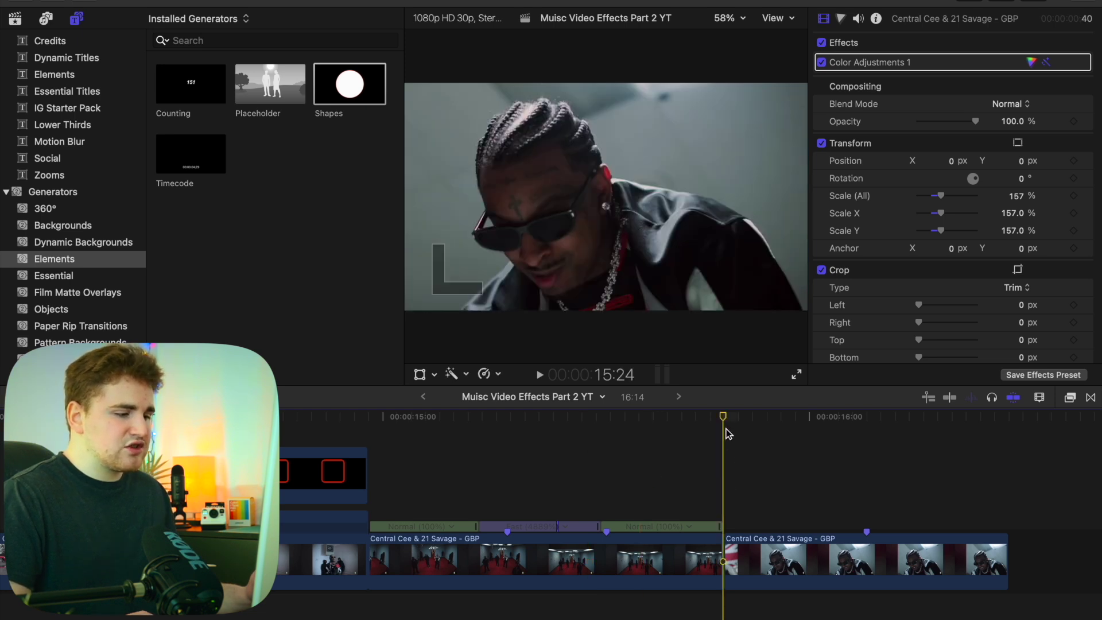
left_click_drag(726, 418, 862, 445)
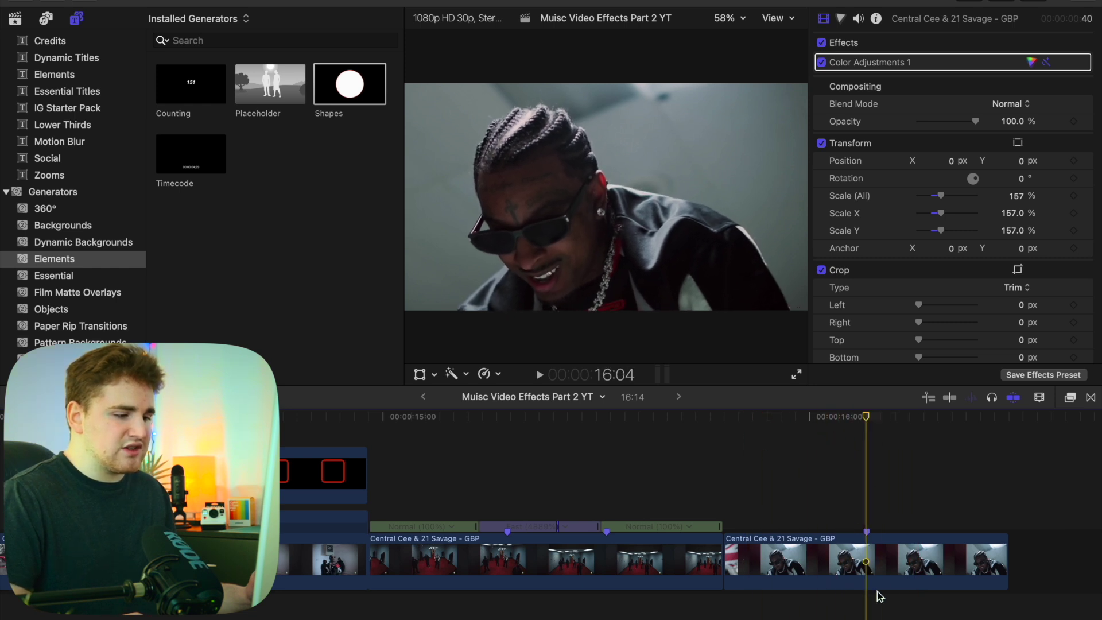
left_click(876, 569)
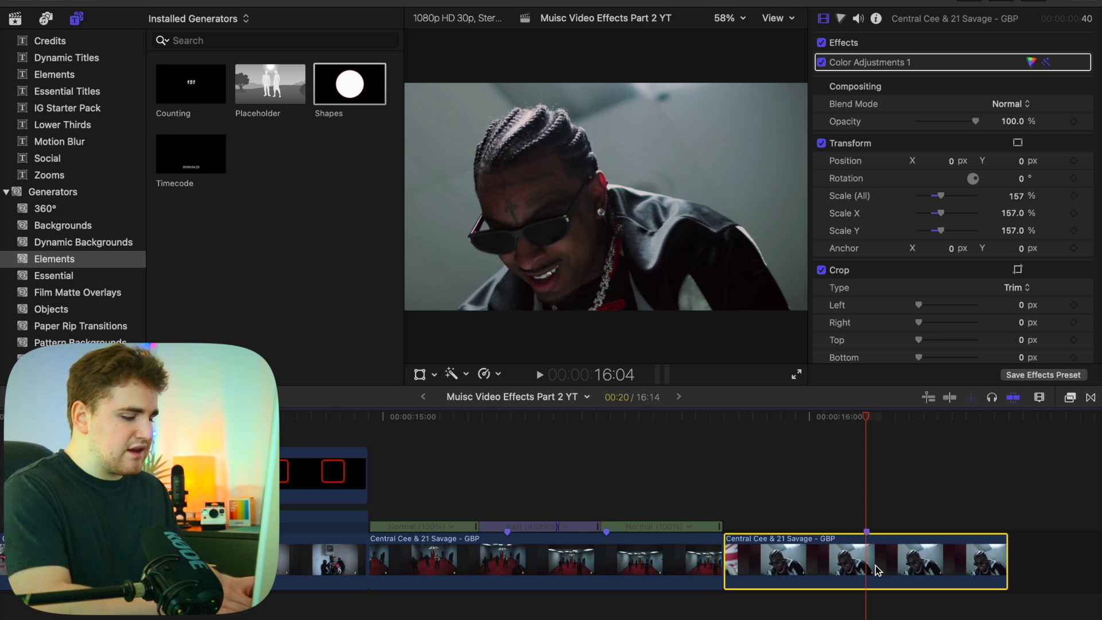
key("super+b")
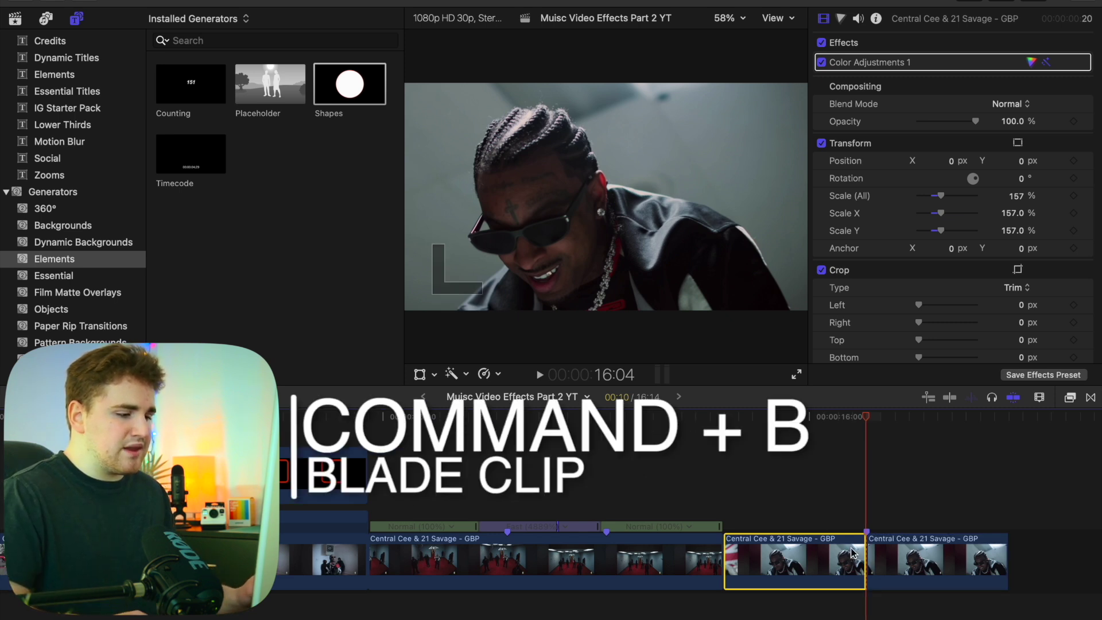
Apply the Magnetic Mask effect from Masks and Keying to the first half of the bladed close-up clip.
left_click(767, 500)
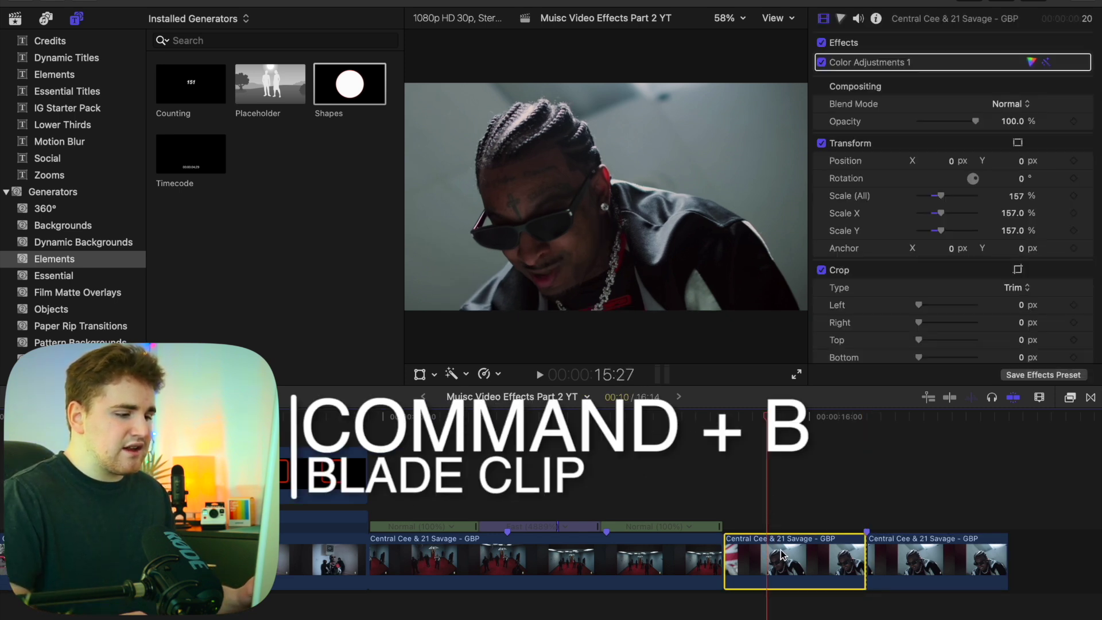
left_click(1070, 398)
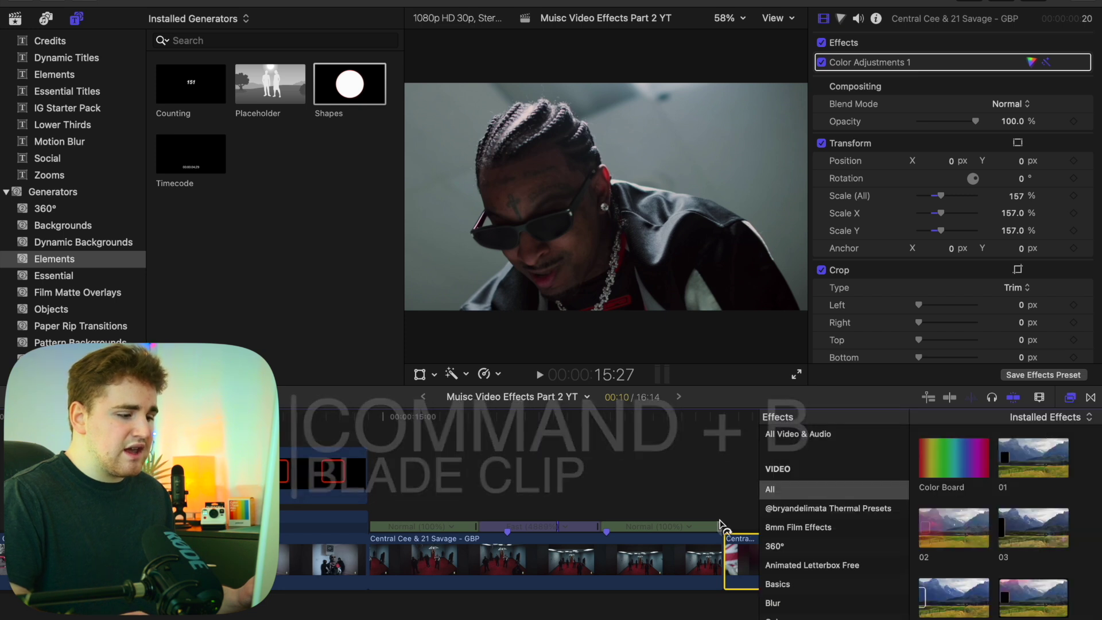
scroll(797, 561, "down", 5)
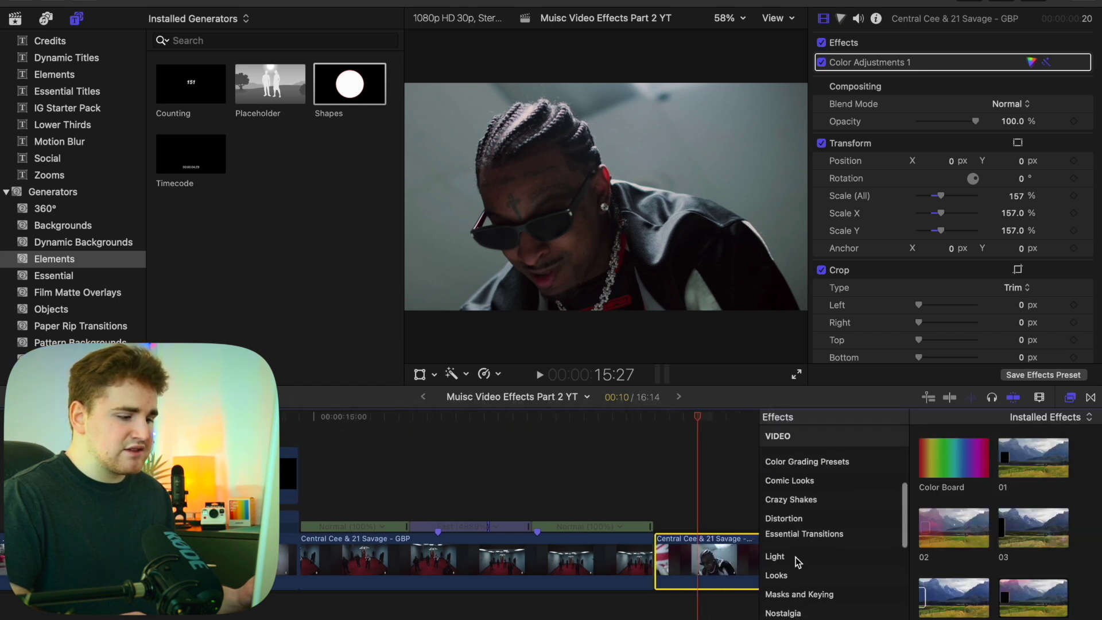
left_click(806, 594)
scroll(950, 558, "down", 3)
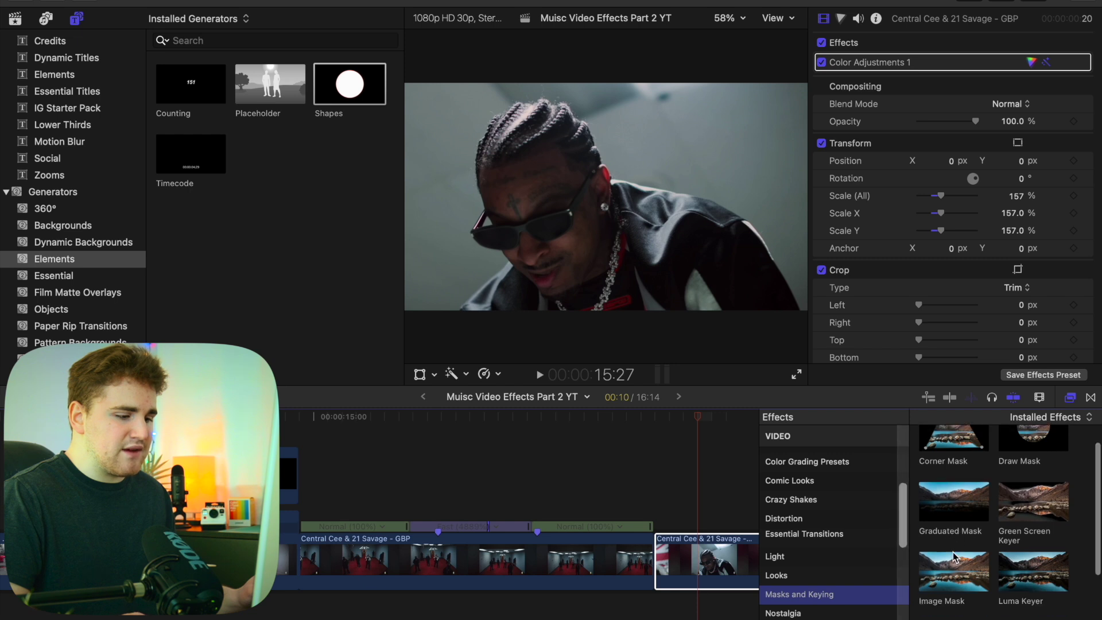
left_click_drag(952, 530, 749, 559)
left_click(1067, 399)
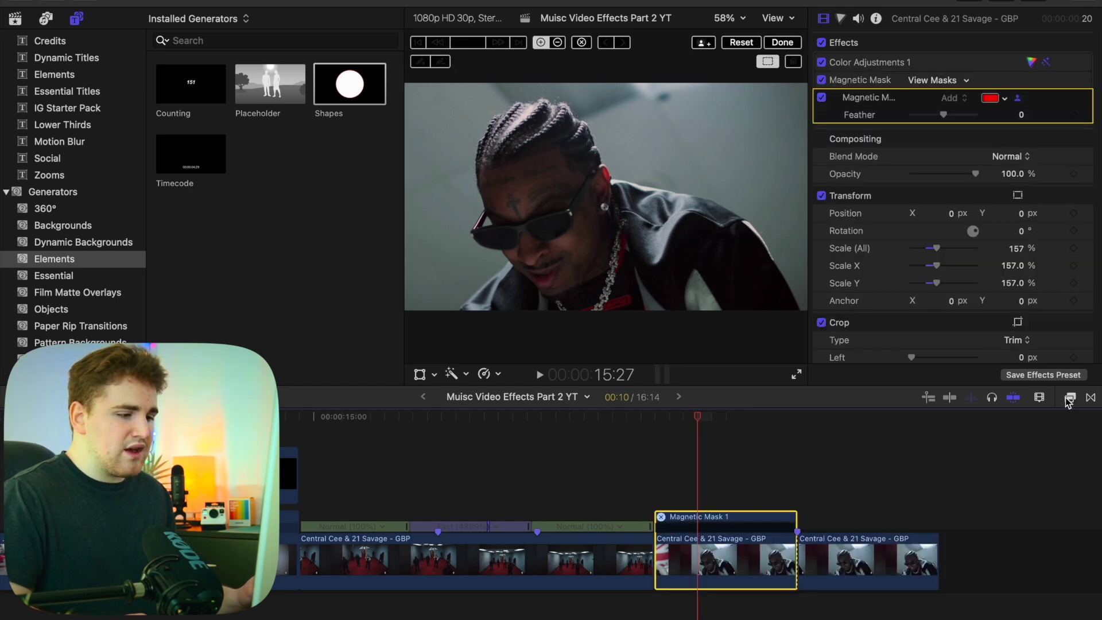
Select the man in sunglasses as the mask subject, analyze the mask across the clip, finish, and scrub to check the cutout.
left_click(599, 245)
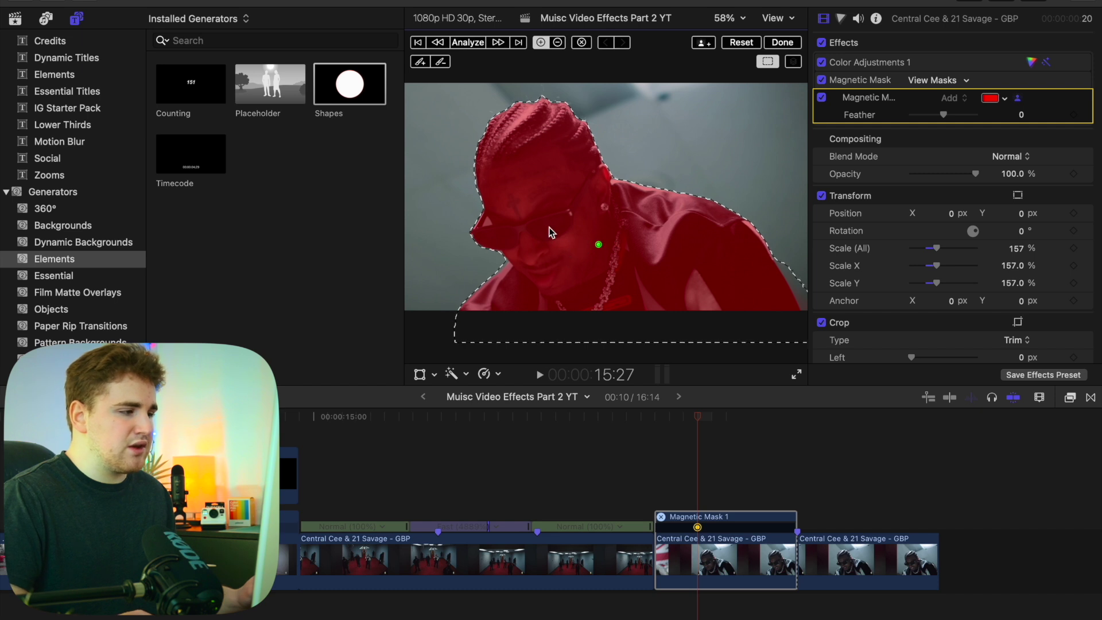
left_click(467, 43)
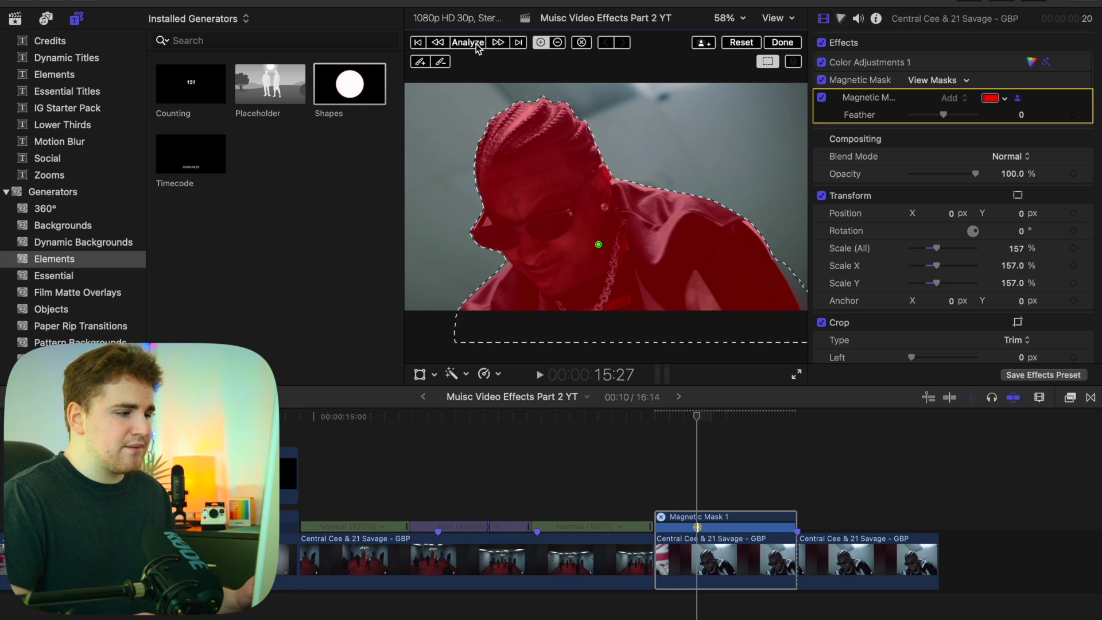
left_click(781, 42)
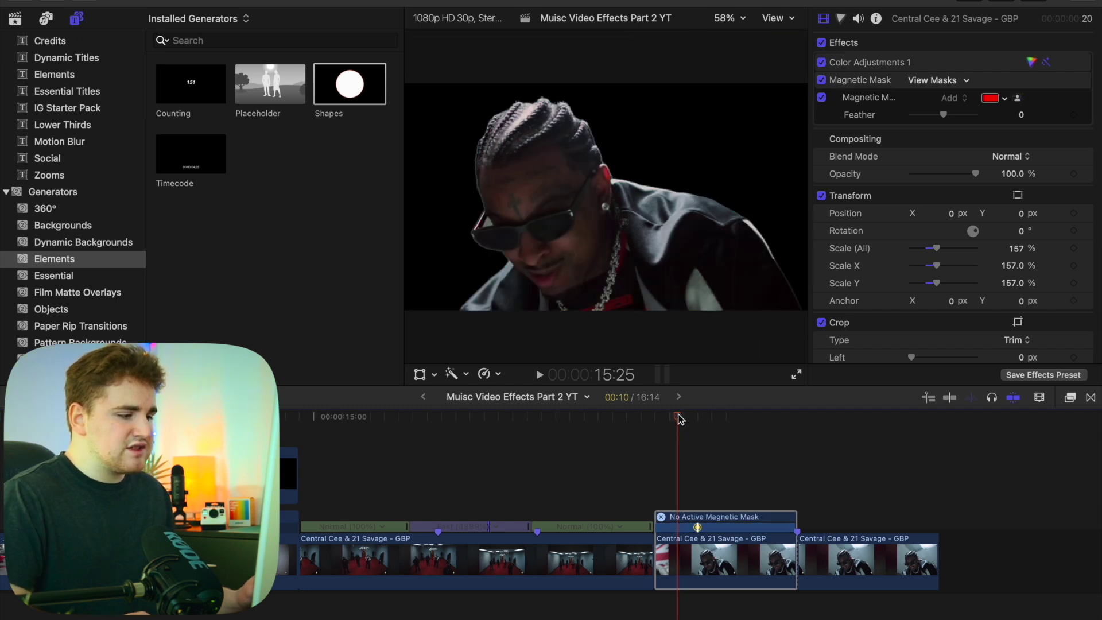
left_click_drag(679, 419, 753, 419)
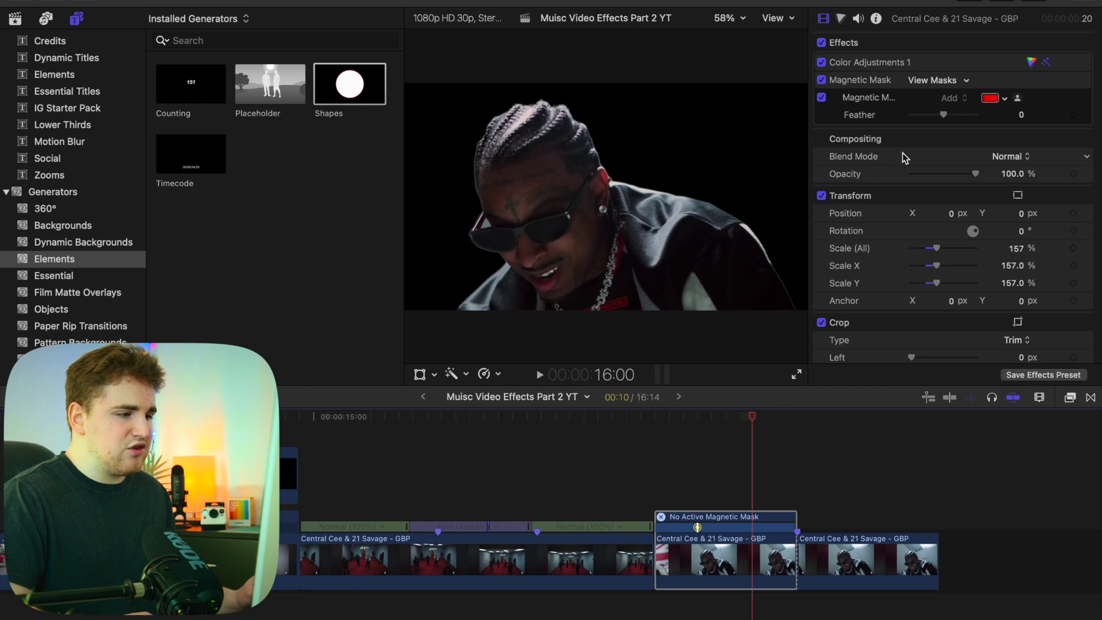
Hide the Magnetic Mask editor and stack the masked clip above the red-floor clip so that both end together.
right_click(727, 554)
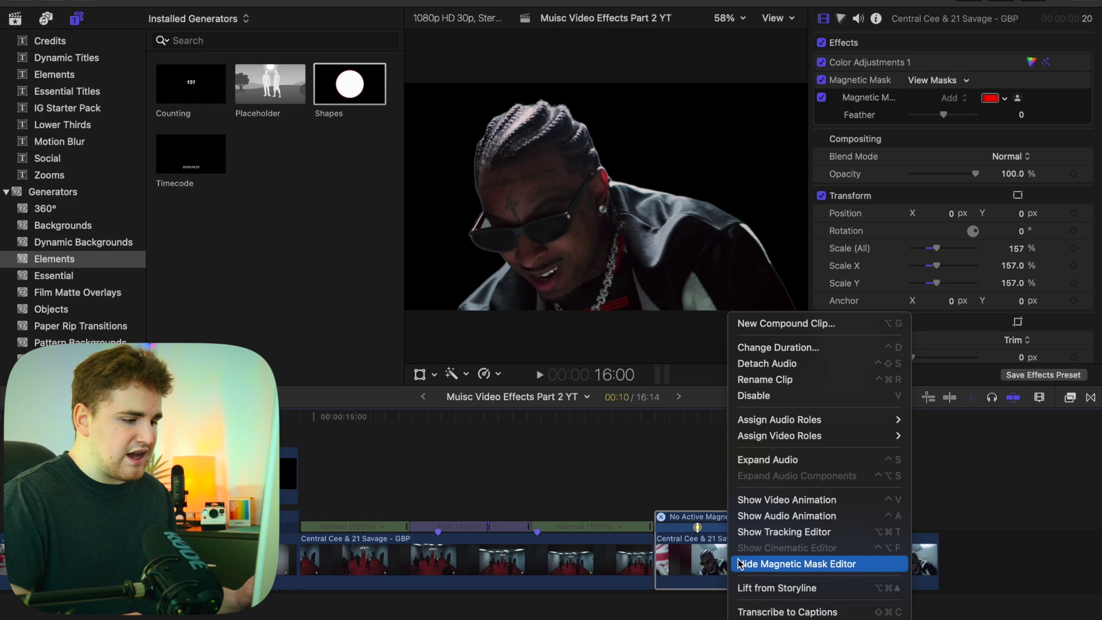
left_click(746, 564)
left_click(708, 524)
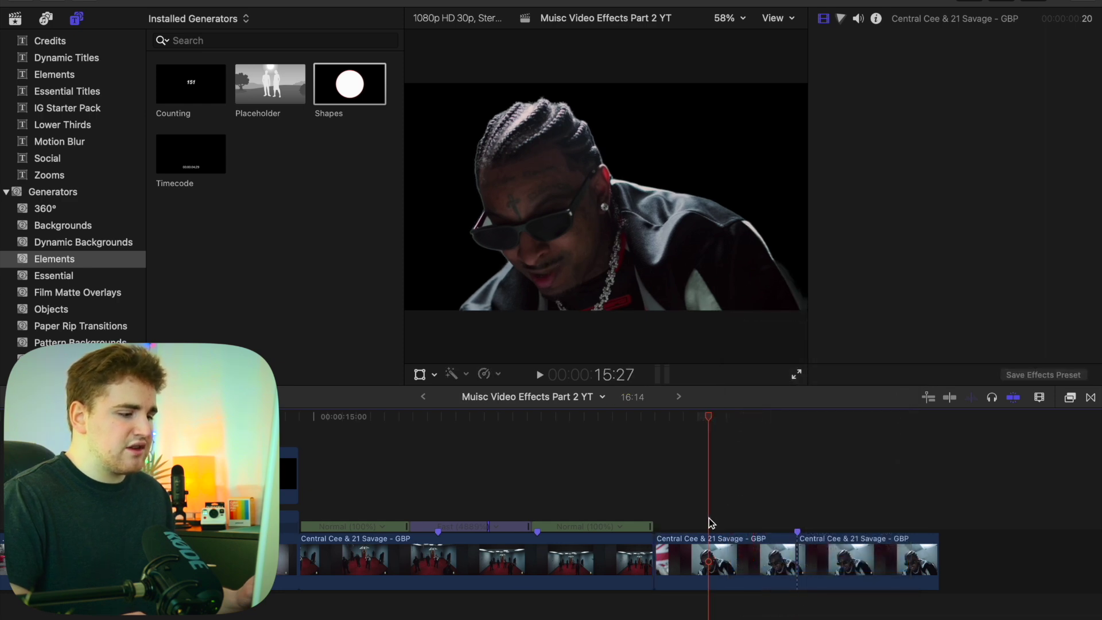
left_click_drag(721, 555, 577, 479)
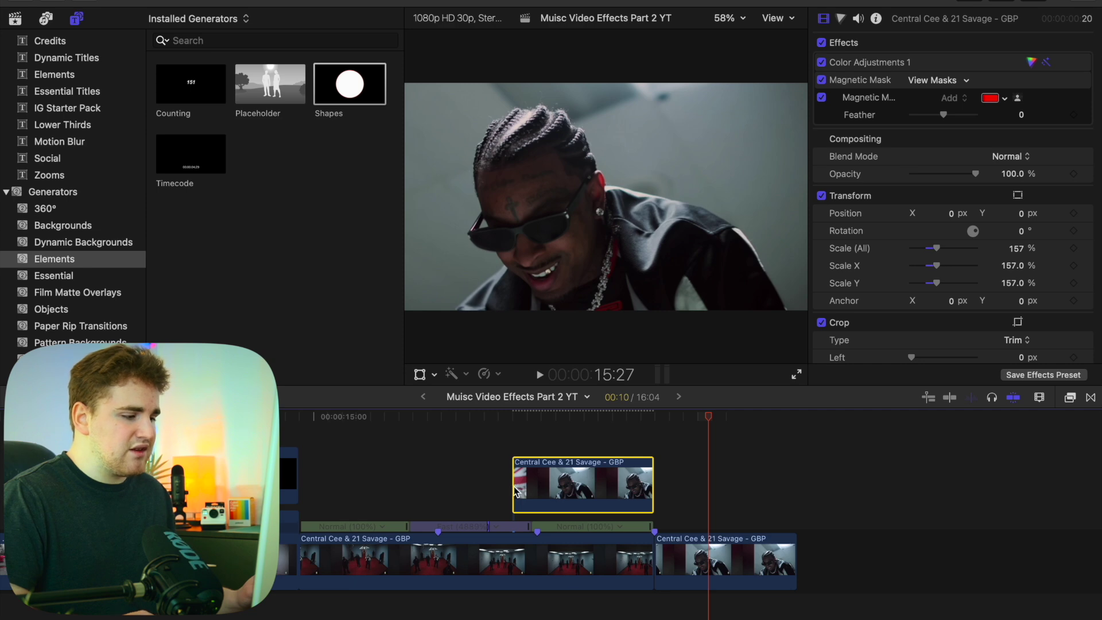
Play the red-floor clip repeatedly from 15:02 to check the masked man overlay, then park the playhead at 15:18.
left_click(346, 464)
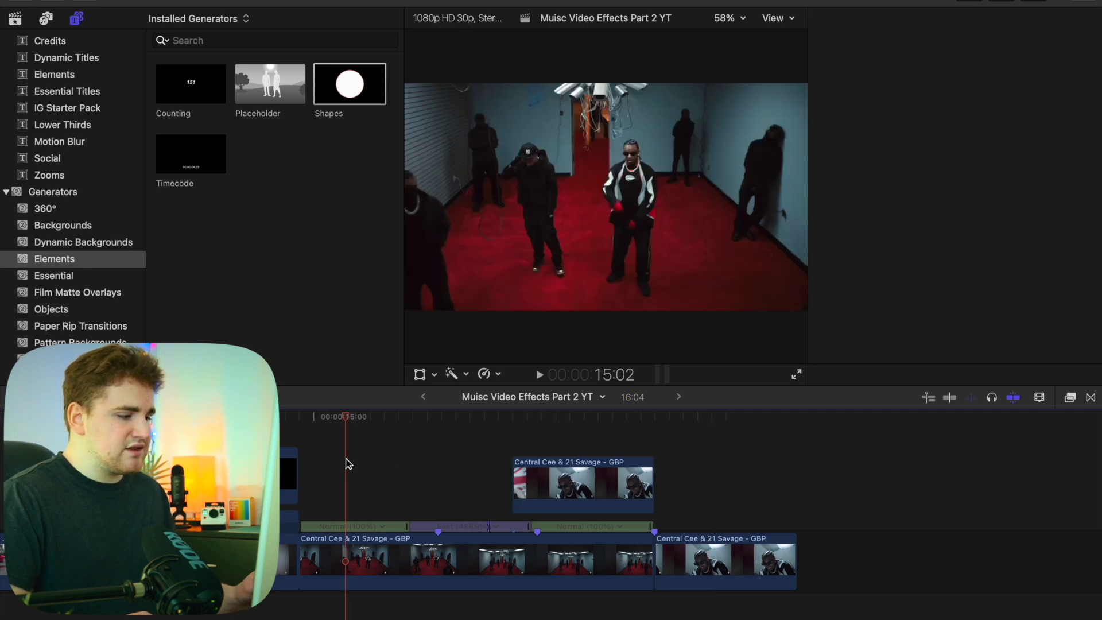
key("space")
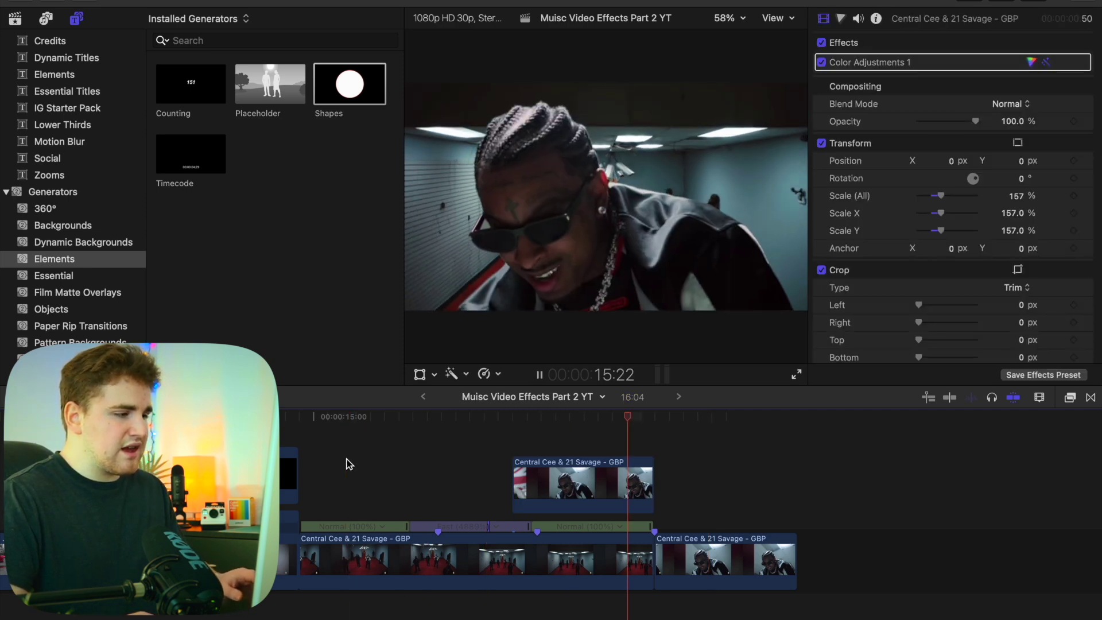
key("space")
key("space")
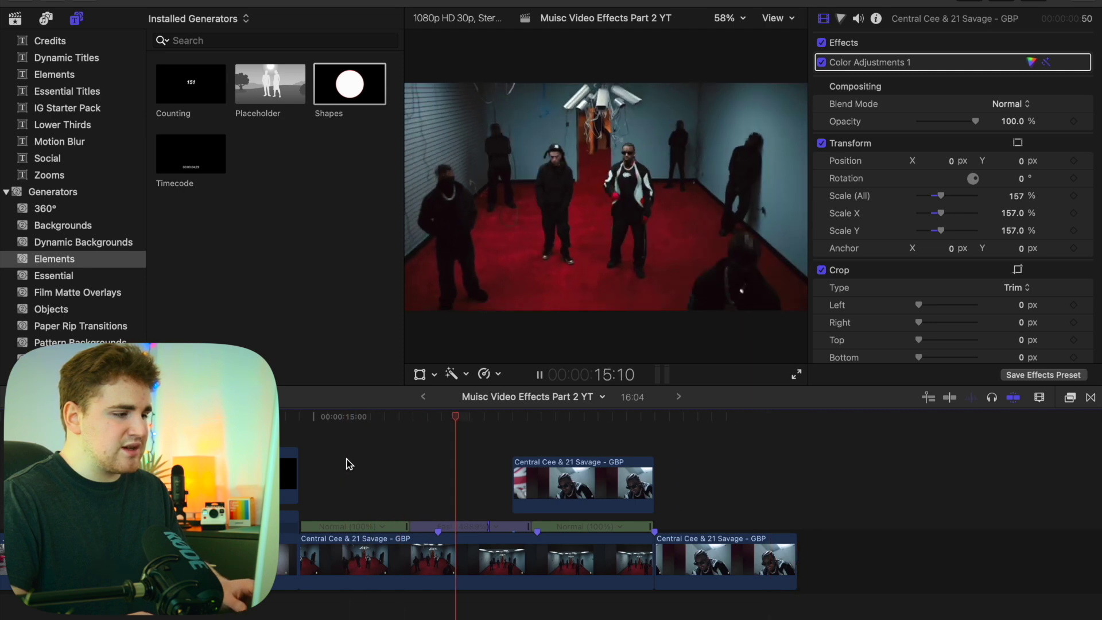
key("space")
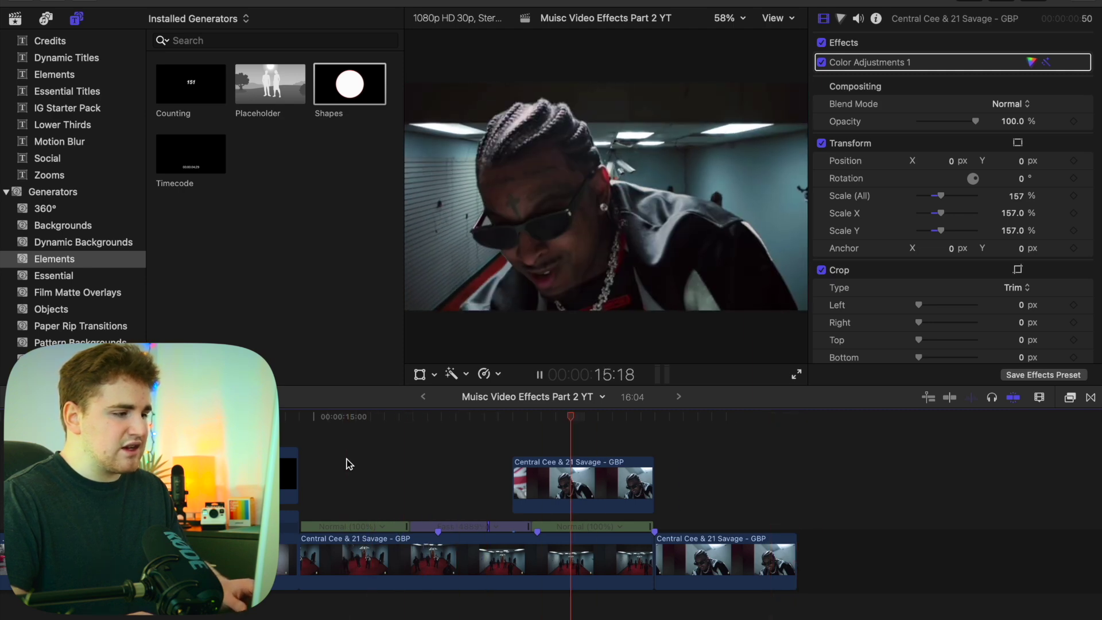
left_click(572, 449)
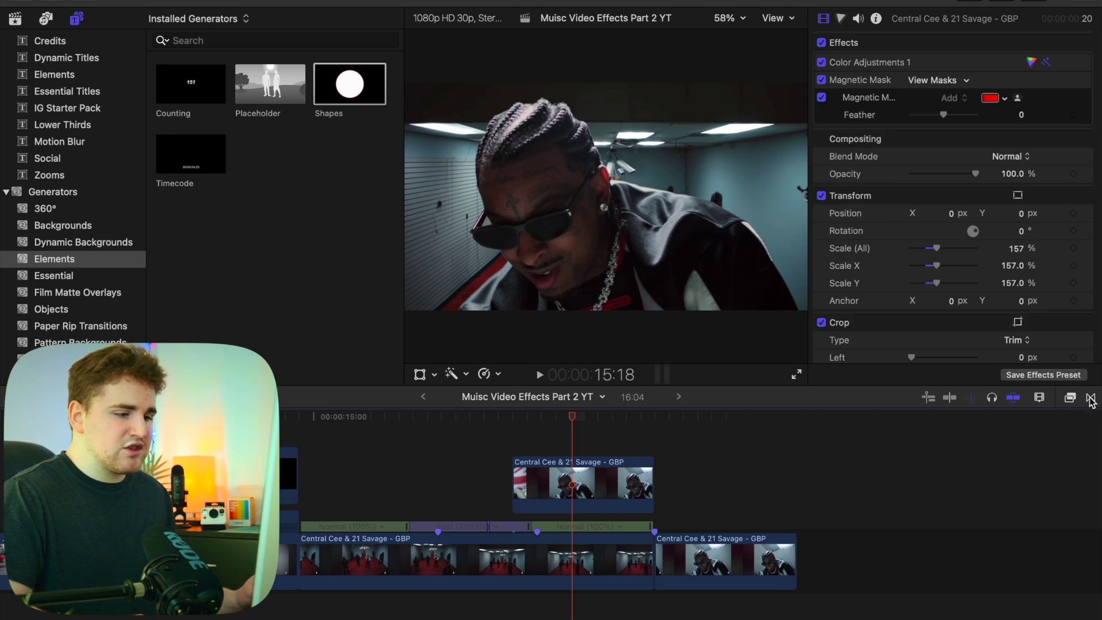
Add the Light Flash transition from Essential Transitions to both ends of the masked overlay clip.
left_click(1090, 398)
scroll(845, 519, "up", 5)
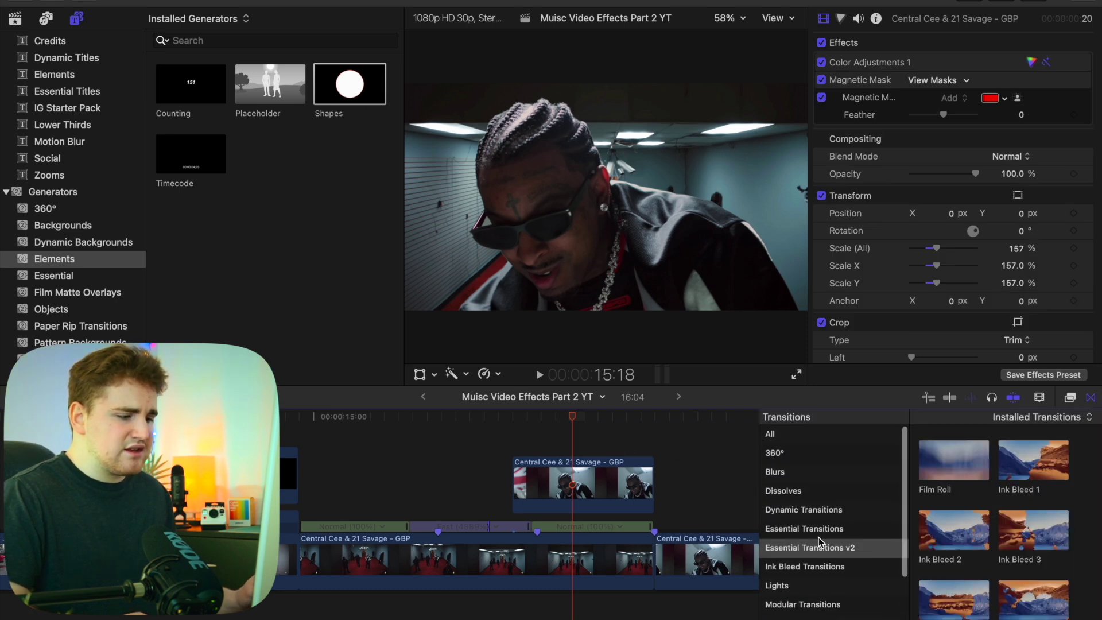
left_click(818, 529)
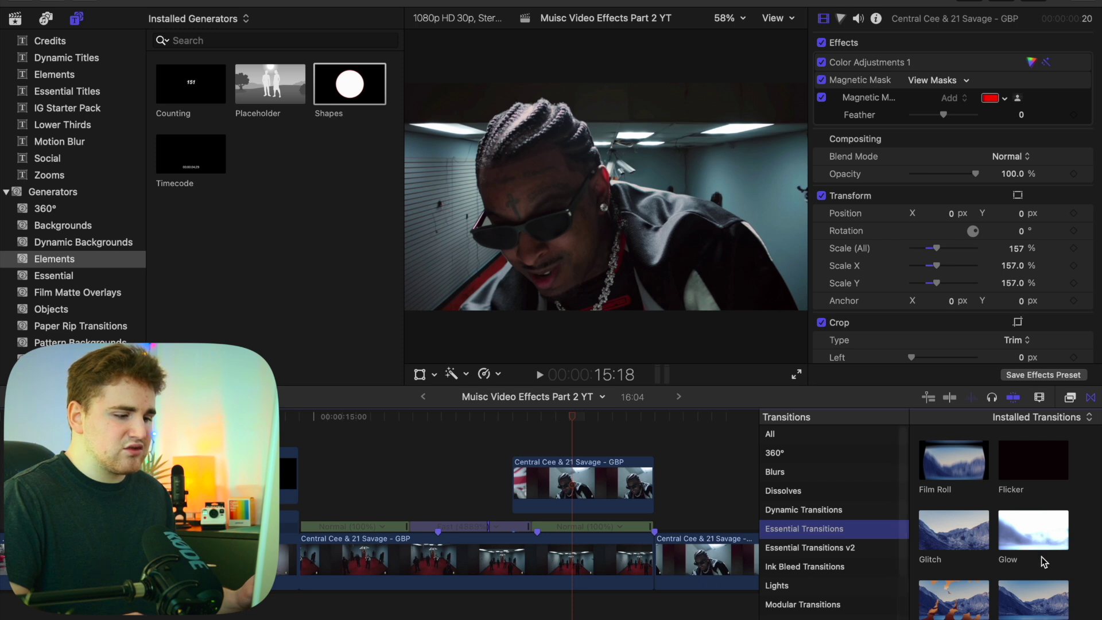
scroll(1067, 562, "down", 4)
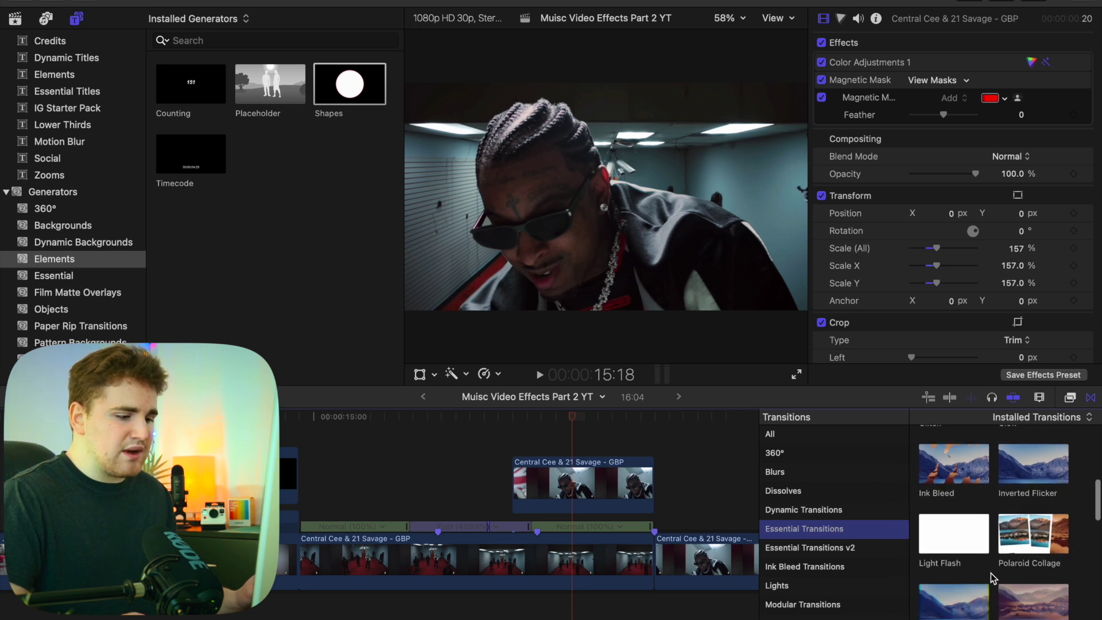
left_click_drag(961, 539, 593, 493)
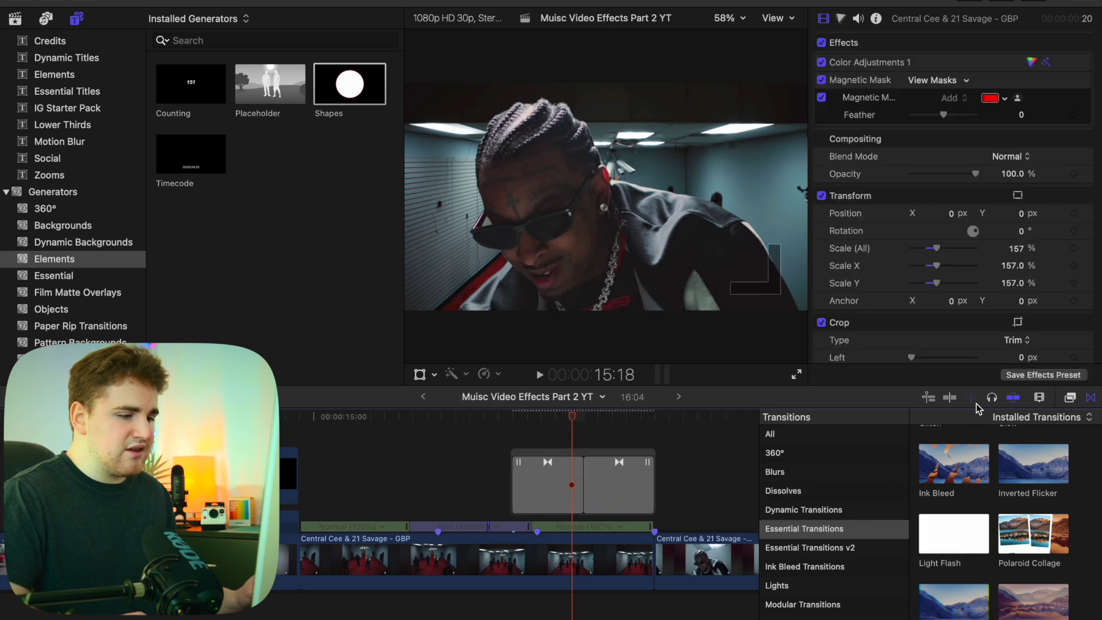
Remove the Light Flash at the end of the masked overlay and stretch the starting one to 10 frames, covering the whole overlay clip.
left_click(1089, 401)
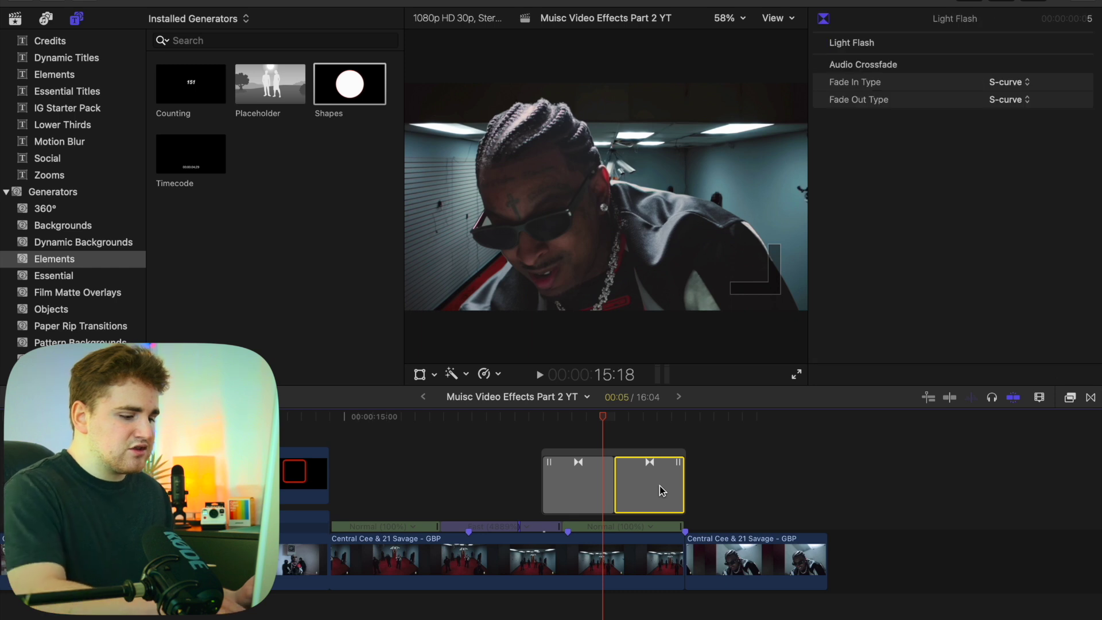
key("Delete")
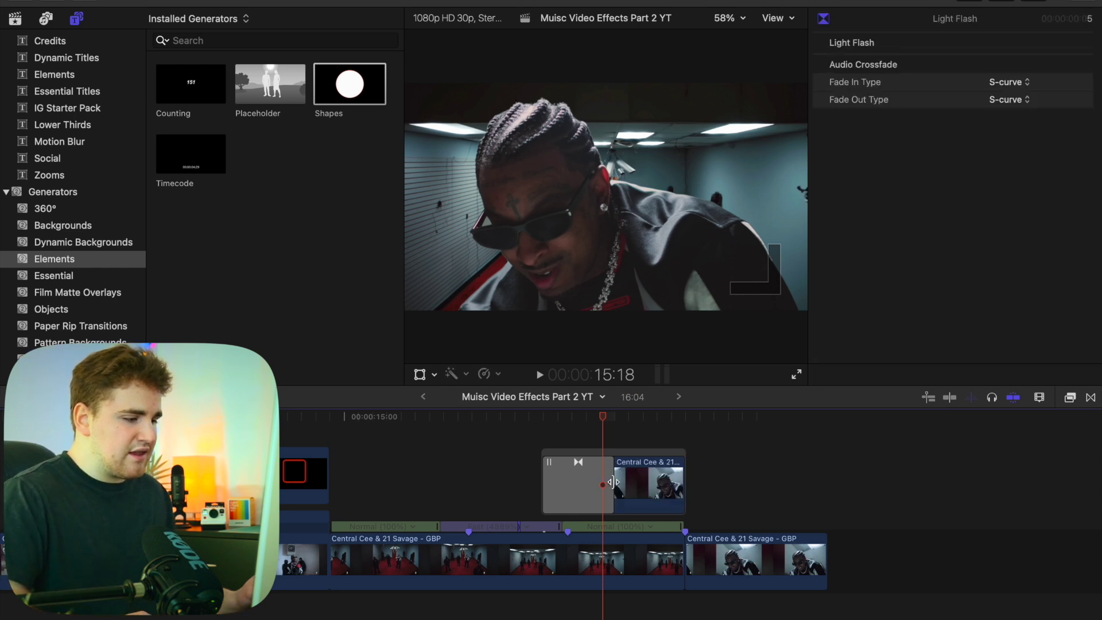
left_click_drag(608, 480, 673, 483)
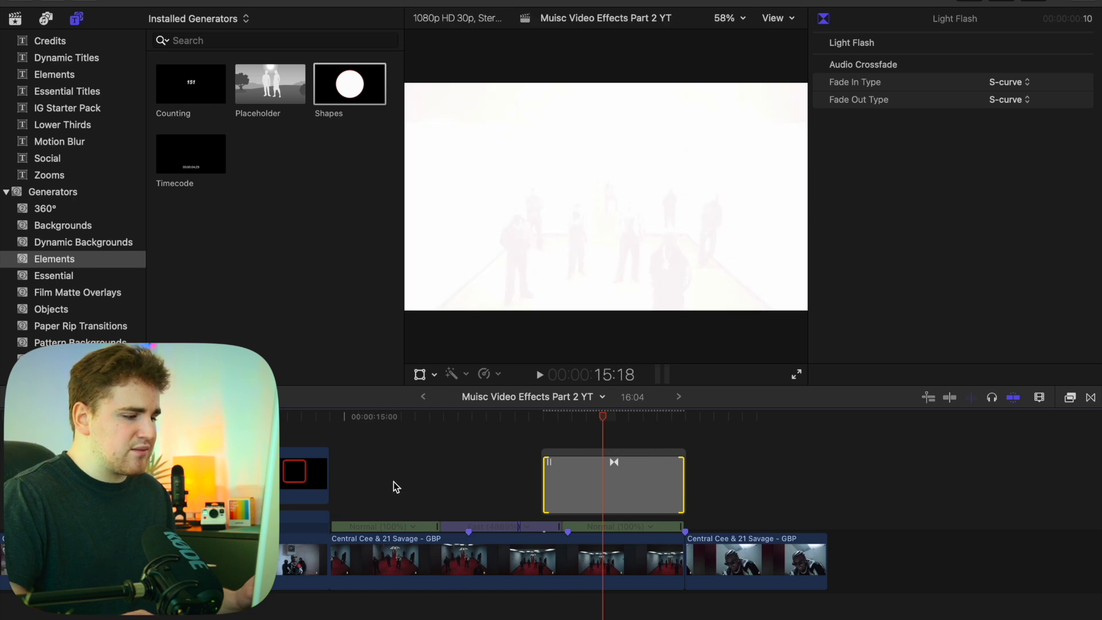
Play the red-floor section repeatedly from 14:29 and 15:01, and scrub around 15:19 to check the extended Light Flash on the masked overlay.
left_click(341, 436)
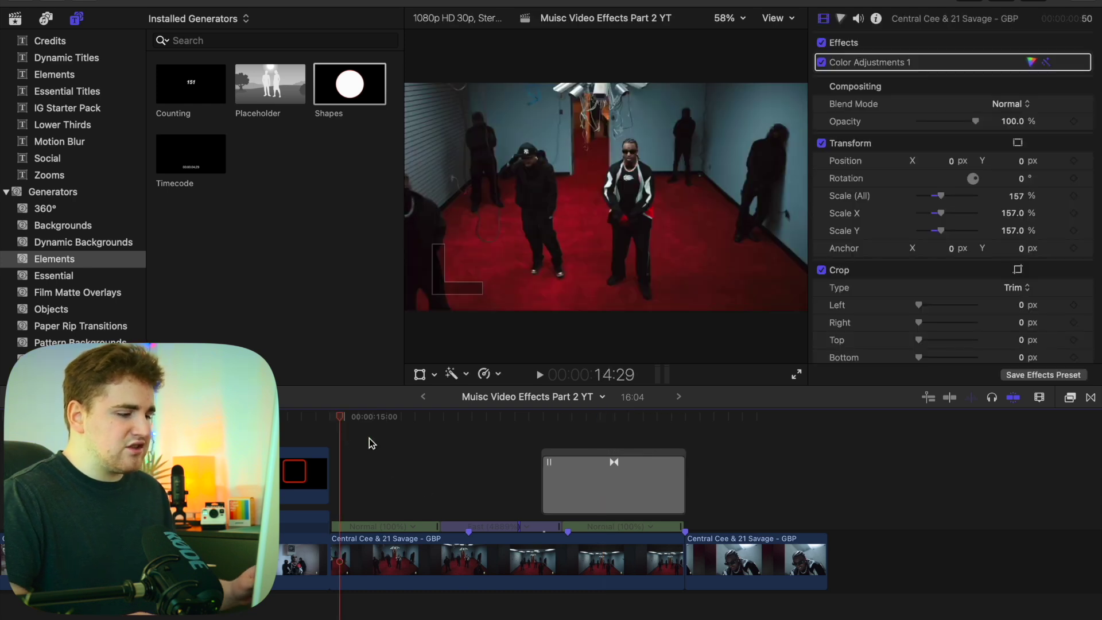
key("space")
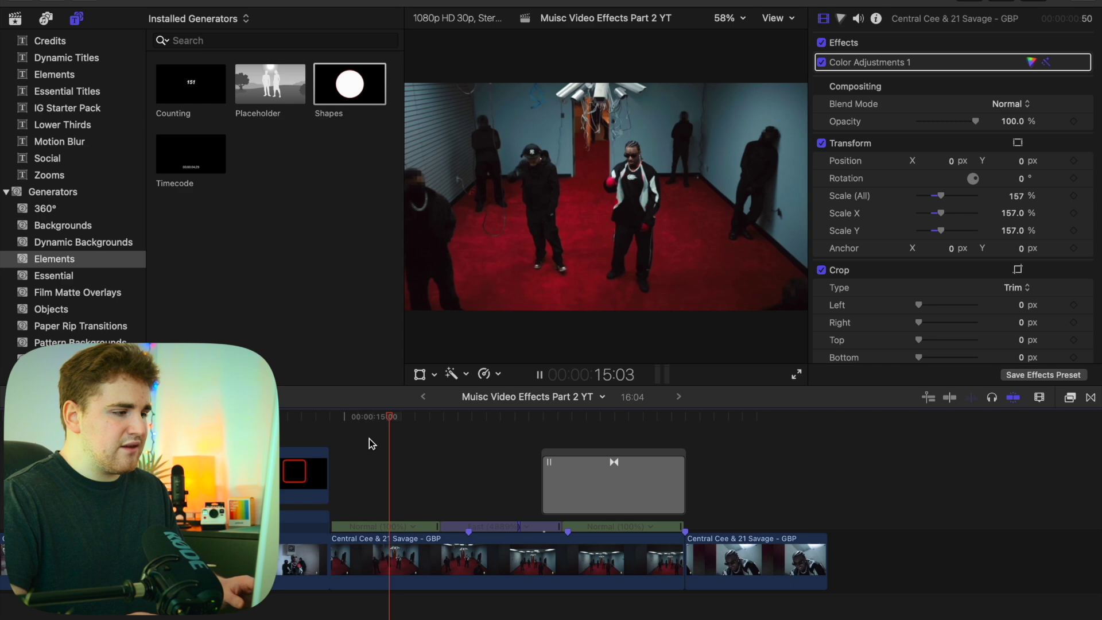
left_click(369, 438)
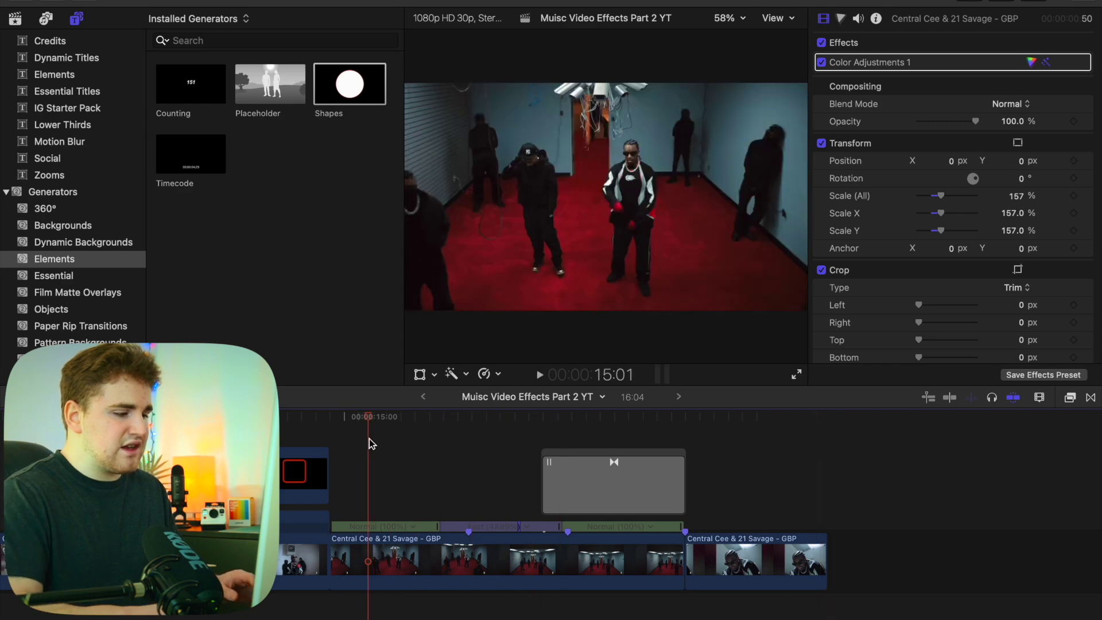
key("space")
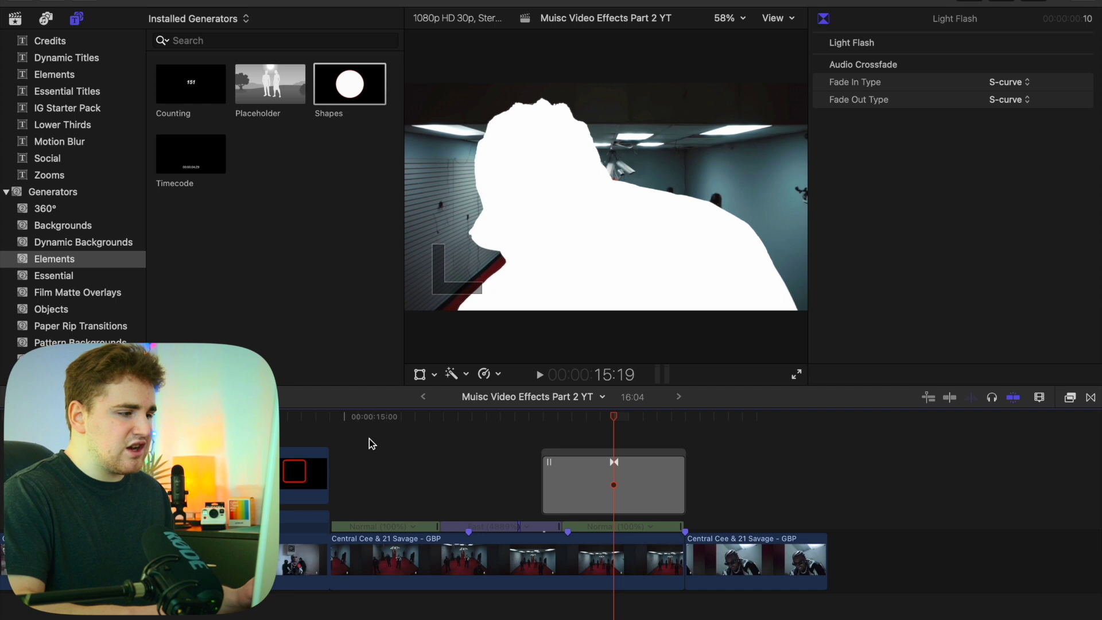
key("space")
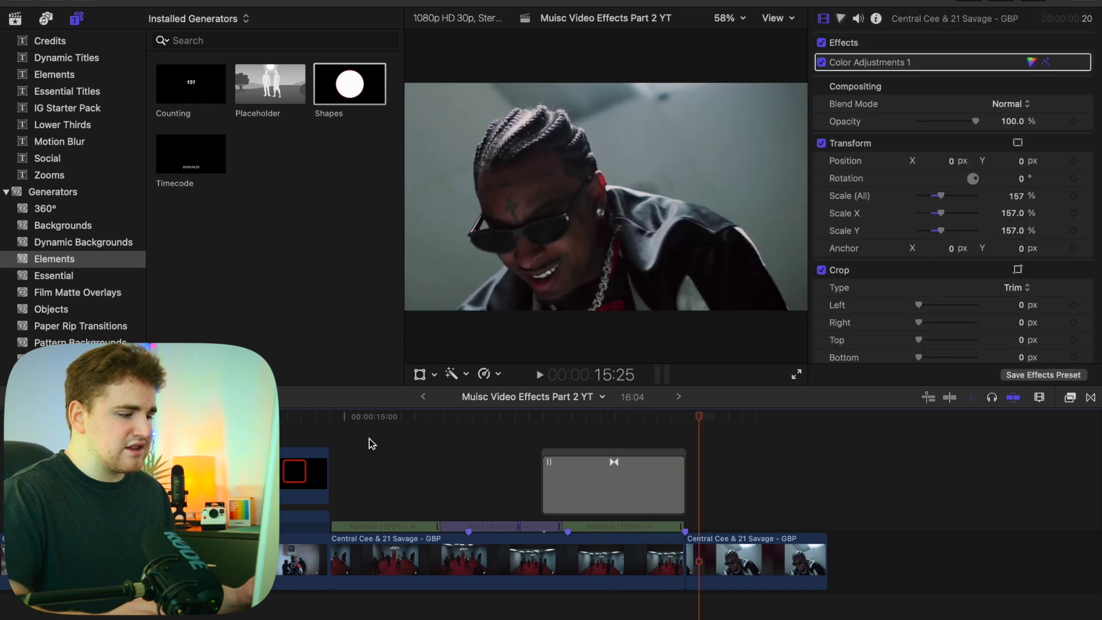
left_click(369, 439)
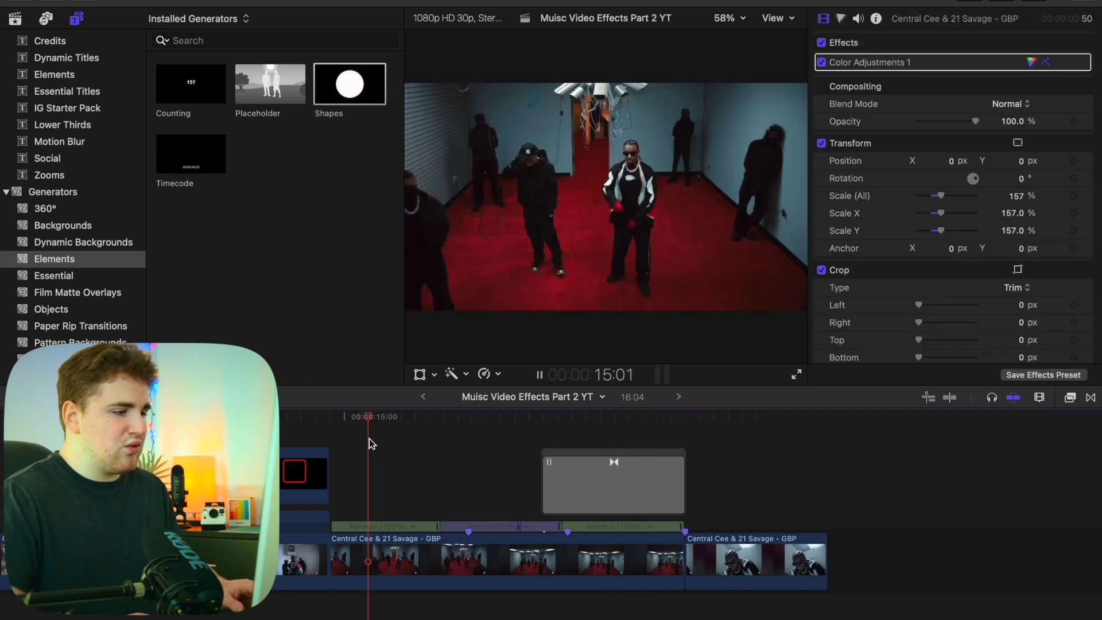
key("space")
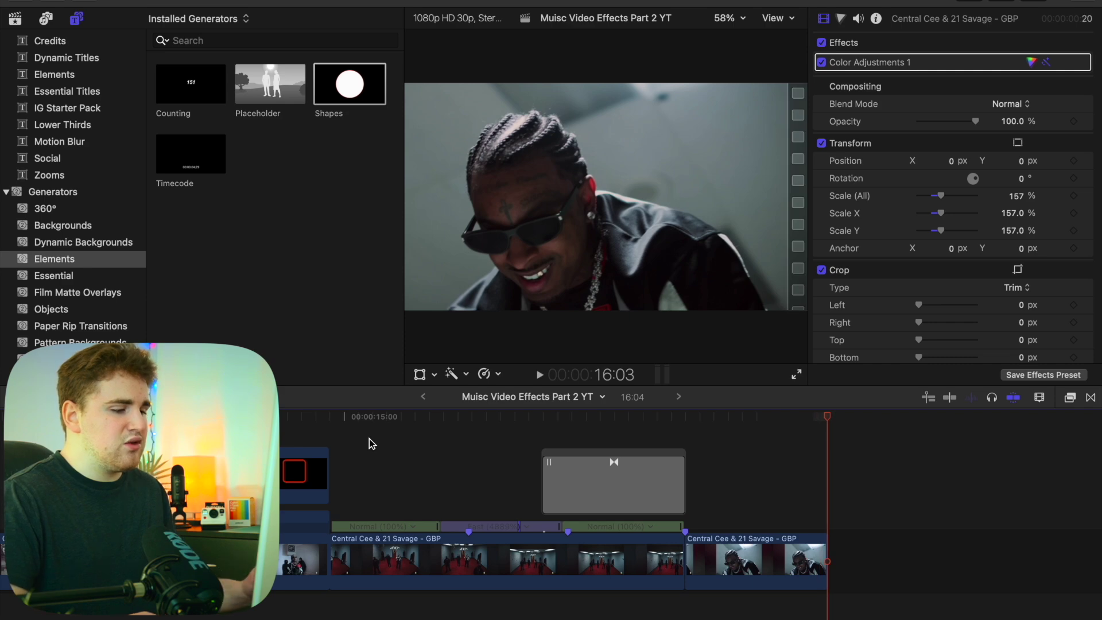
left_click(621, 441)
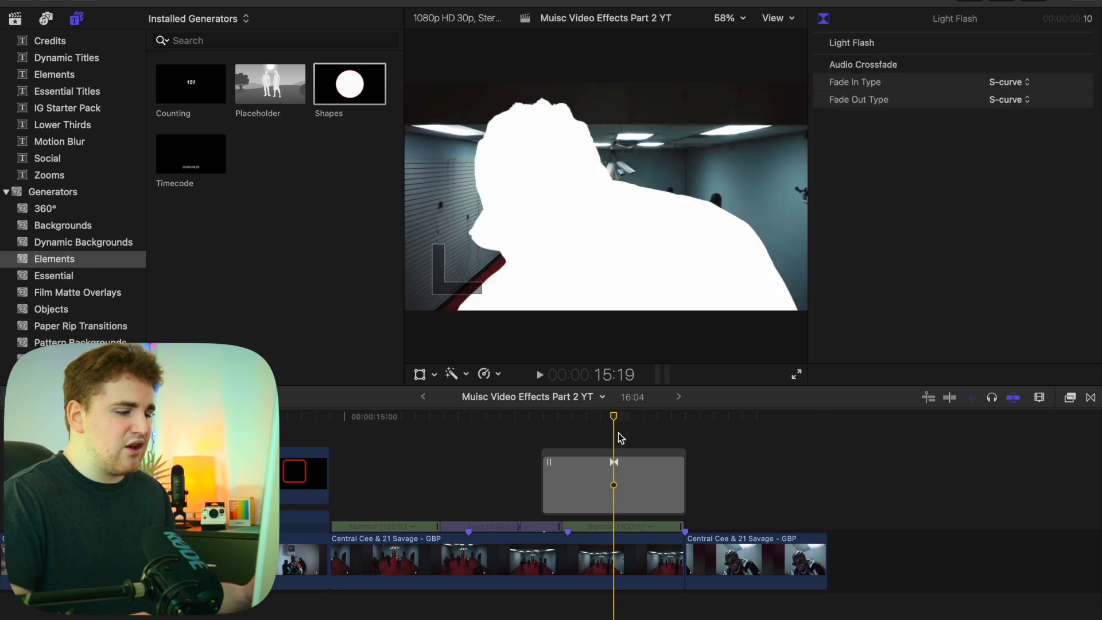
left_click_drag(616, 423, 521, 422)
left_click(436, 432)
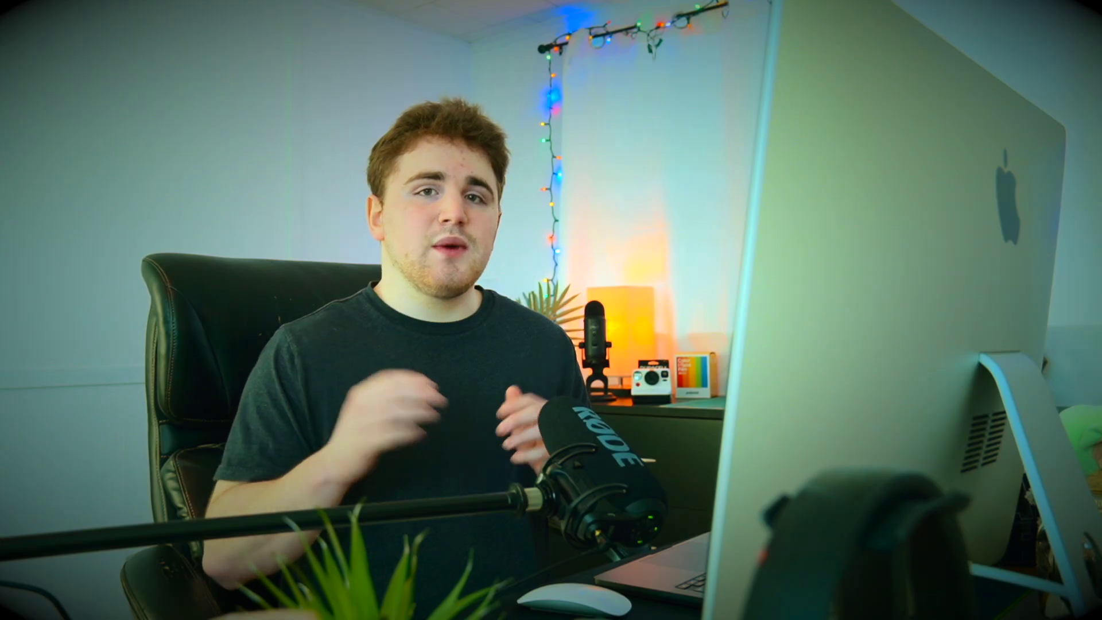